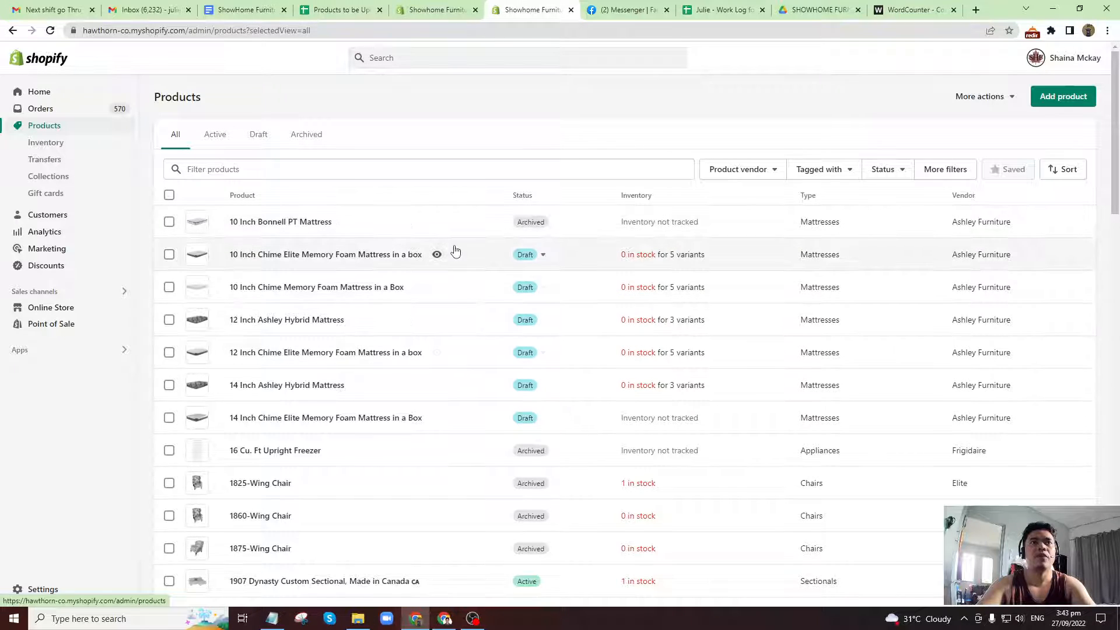
Filter the product list to Active status and availability on the Online Store.
left_click(898, 170)
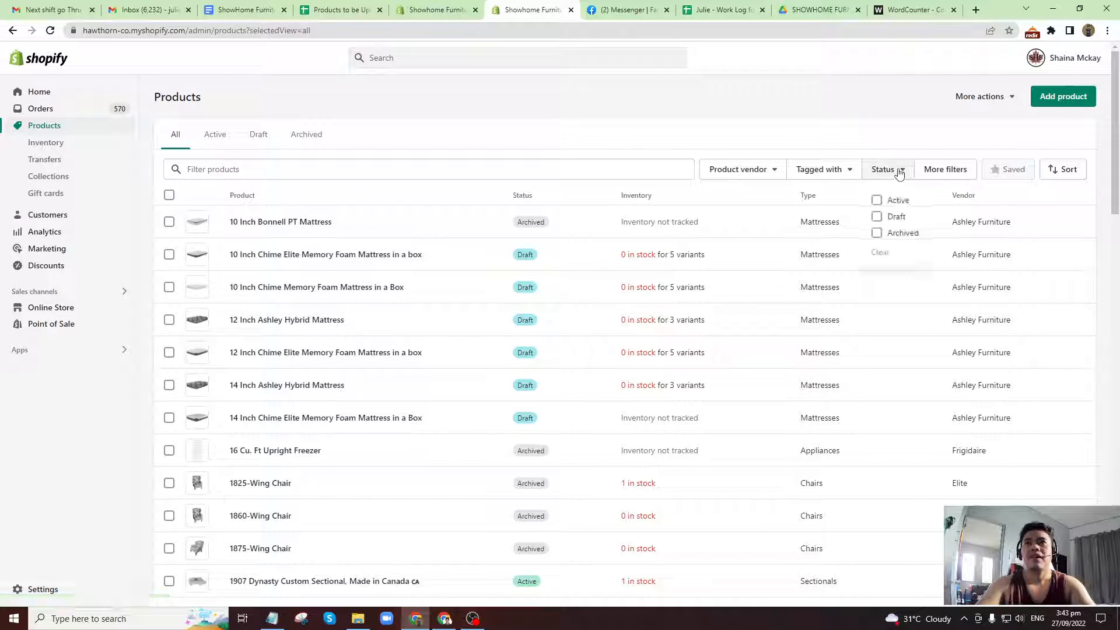
left_click(877, 202)
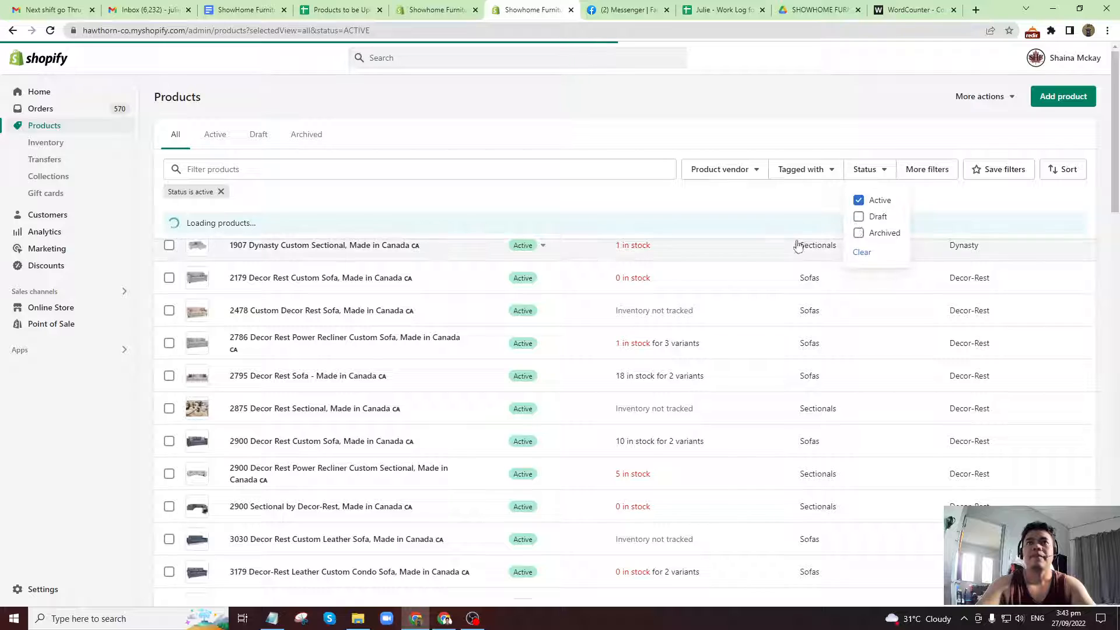
left_click(927, 174)
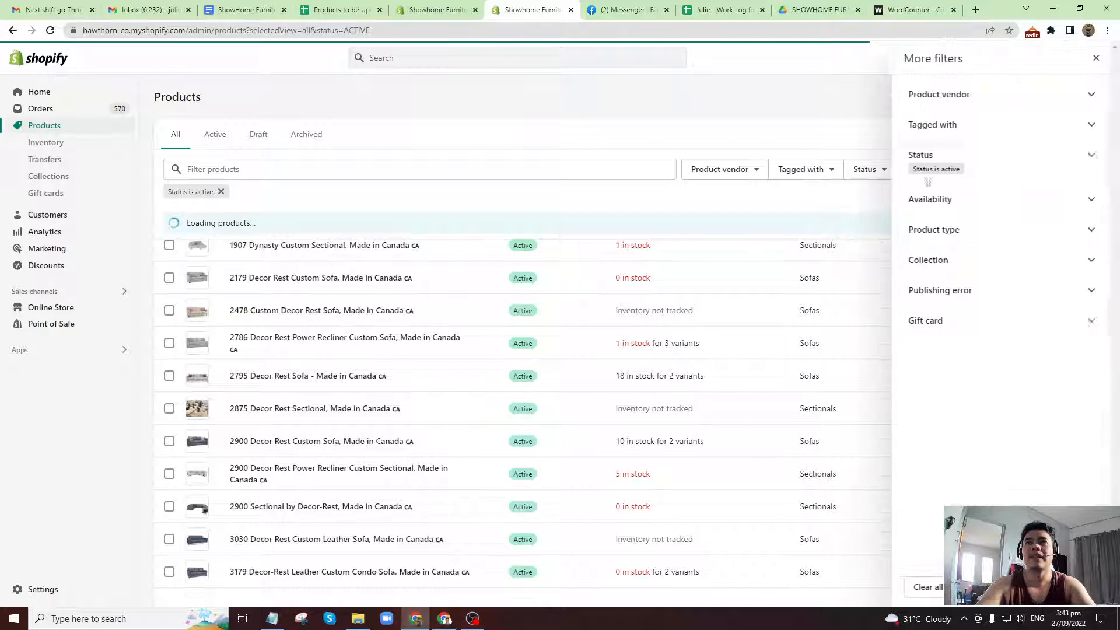
left_click(987, 208)
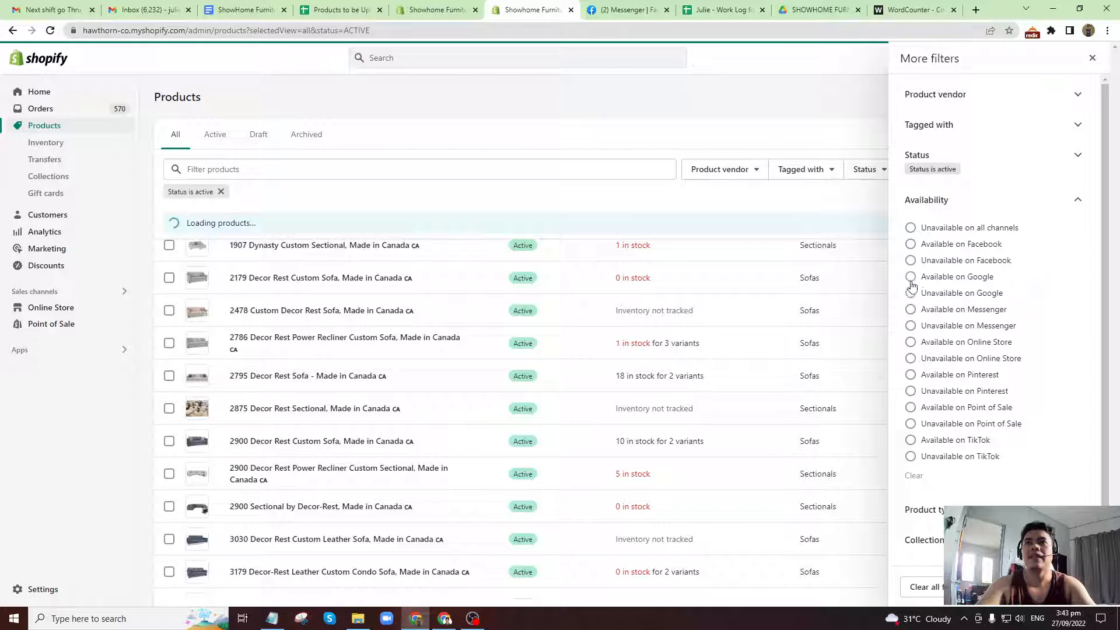
left_click(911, 344)
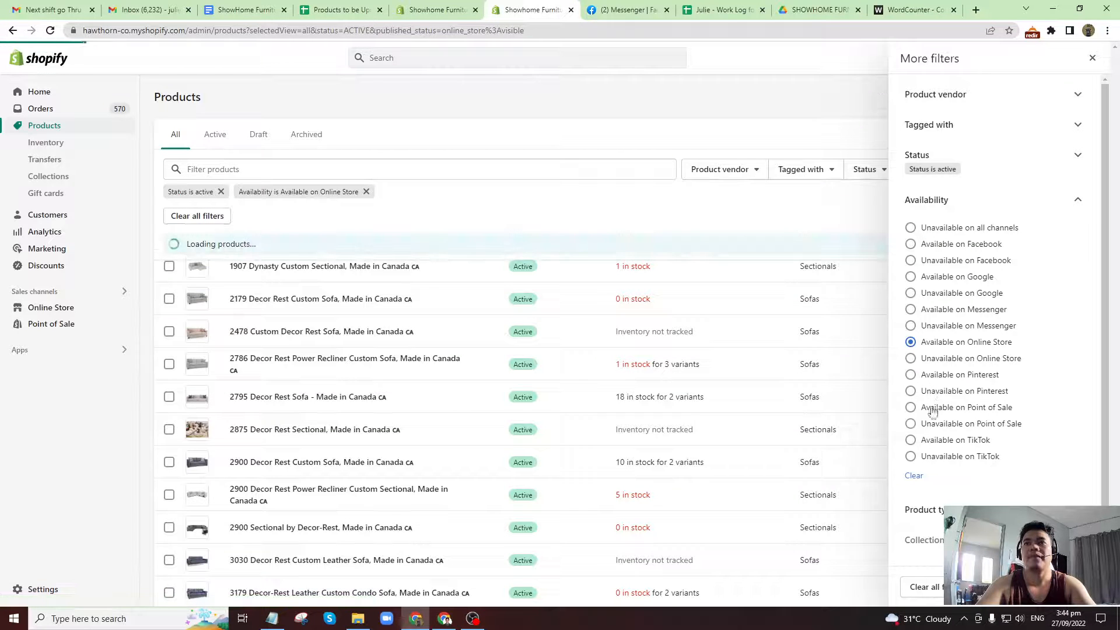
left_click(1076, 587)
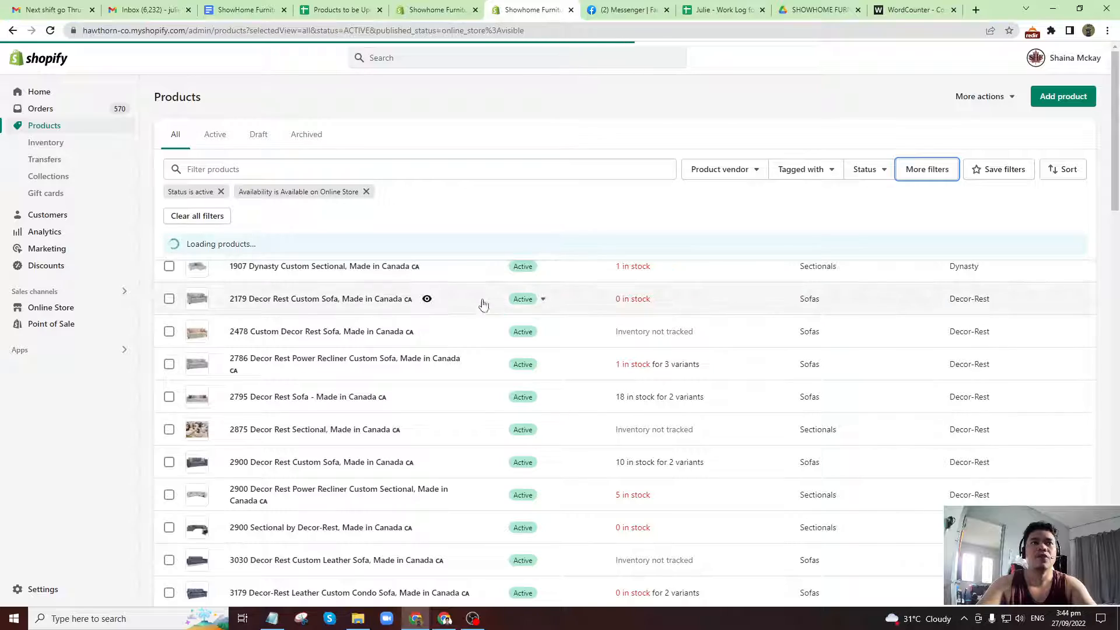
Open the 1907 Dynasty Custom Sectional product in a new browser tab and switch to it.
scroll(429, 371, "down", 12)
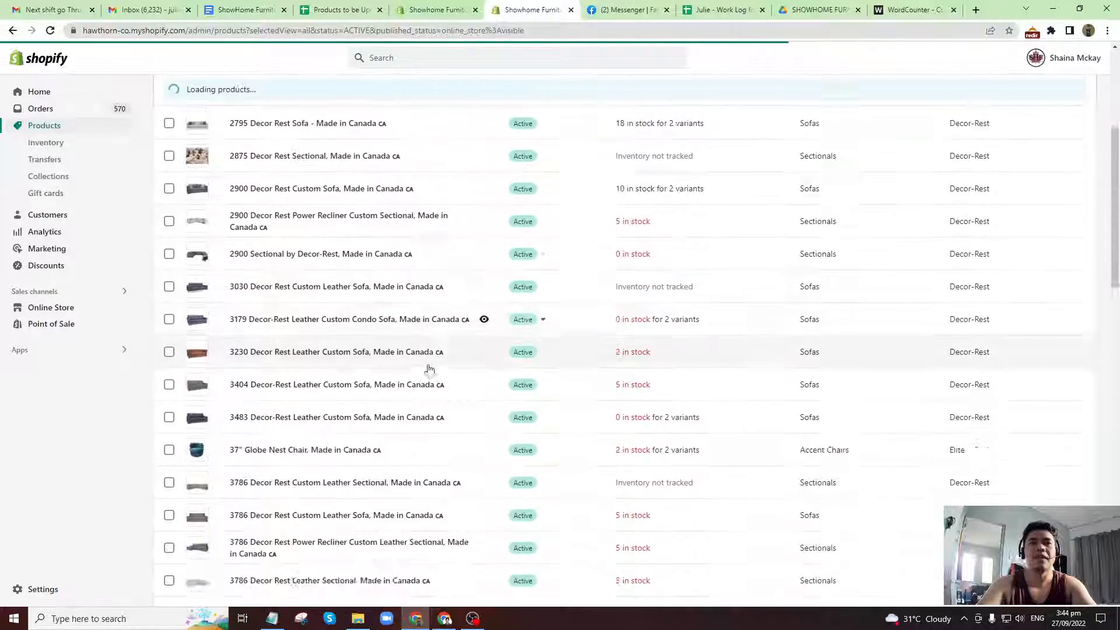
scroll(432, 376, "up", 12)
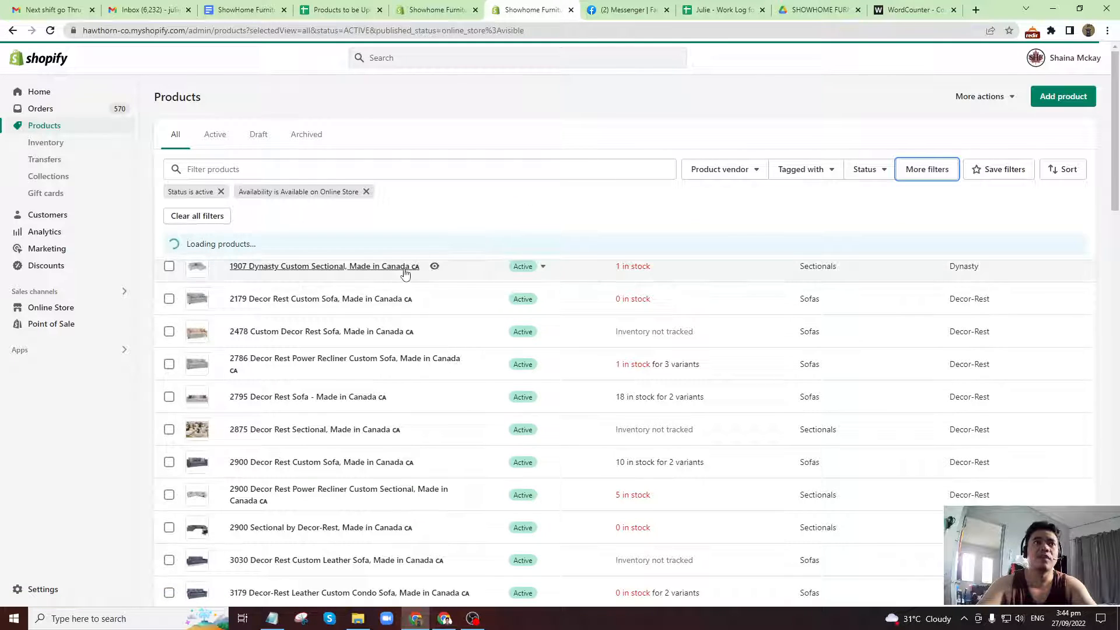
right_click(362, 270)
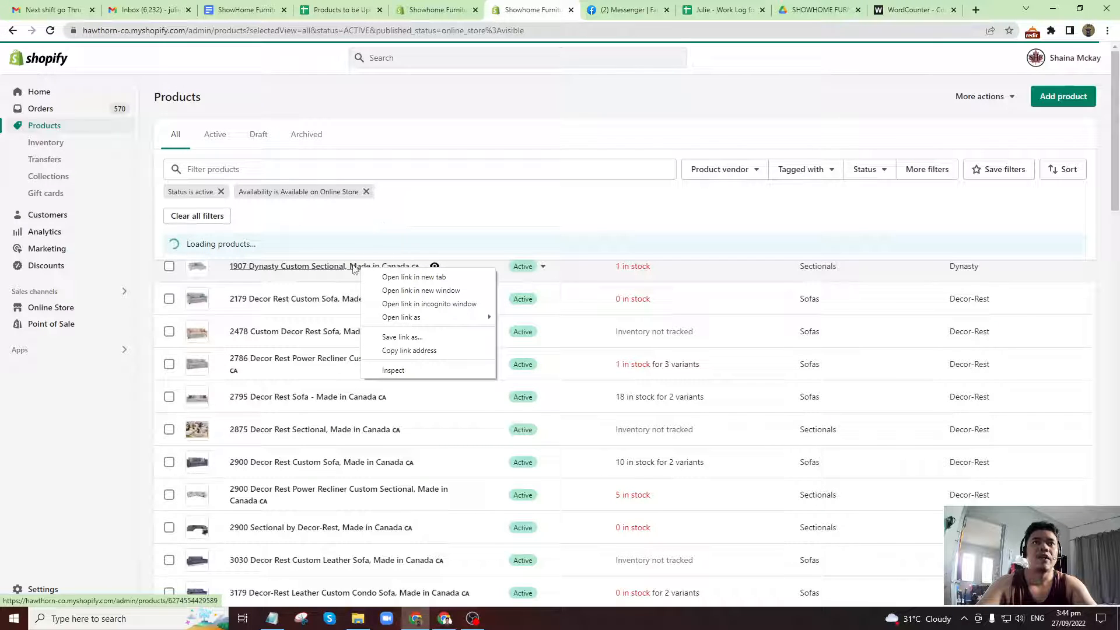
right_click(350, 269)
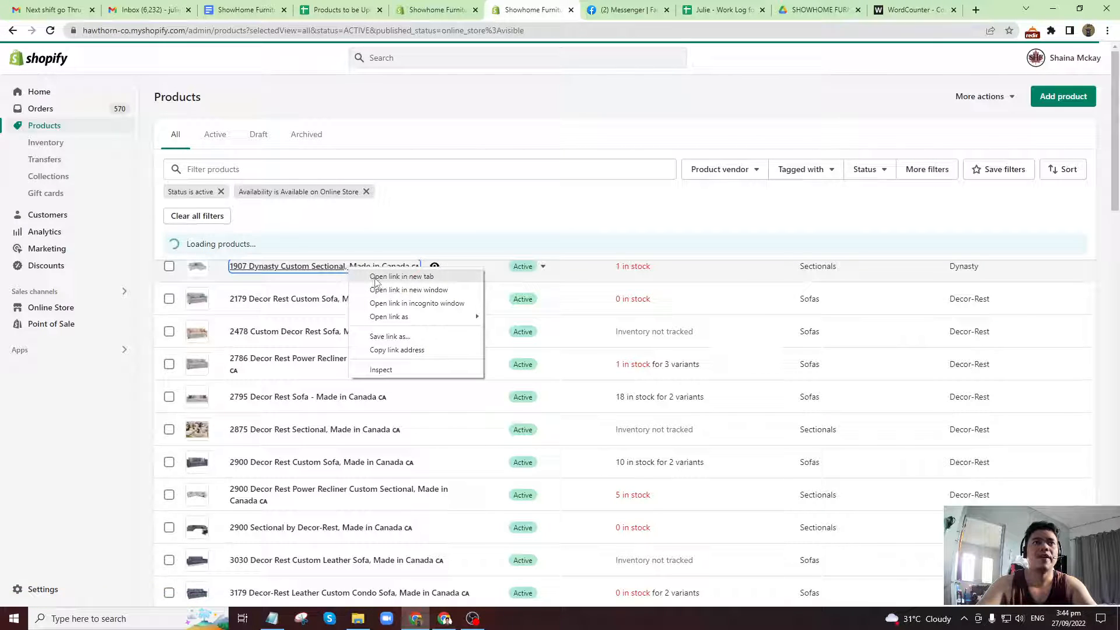
left_click(376, 276)
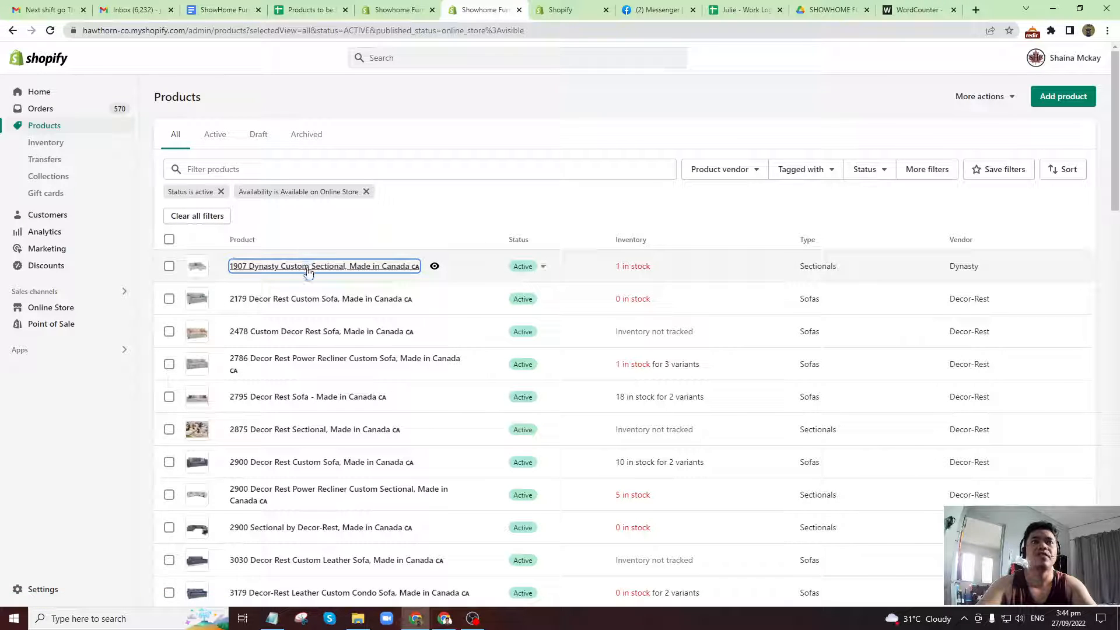
right_click(277, 269)
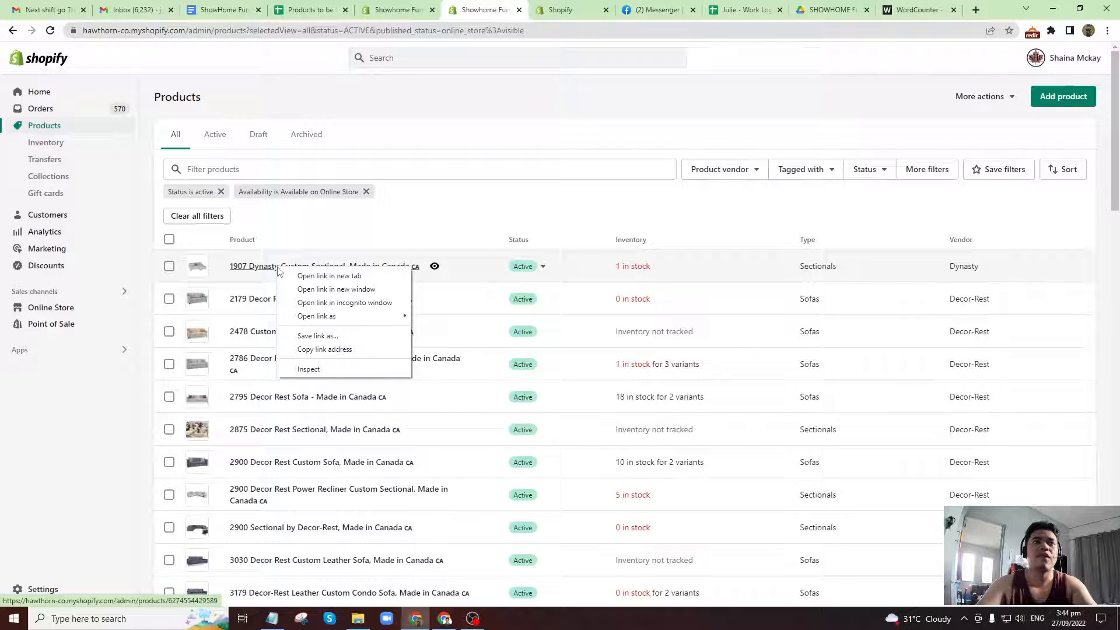
left_click(557, 6)
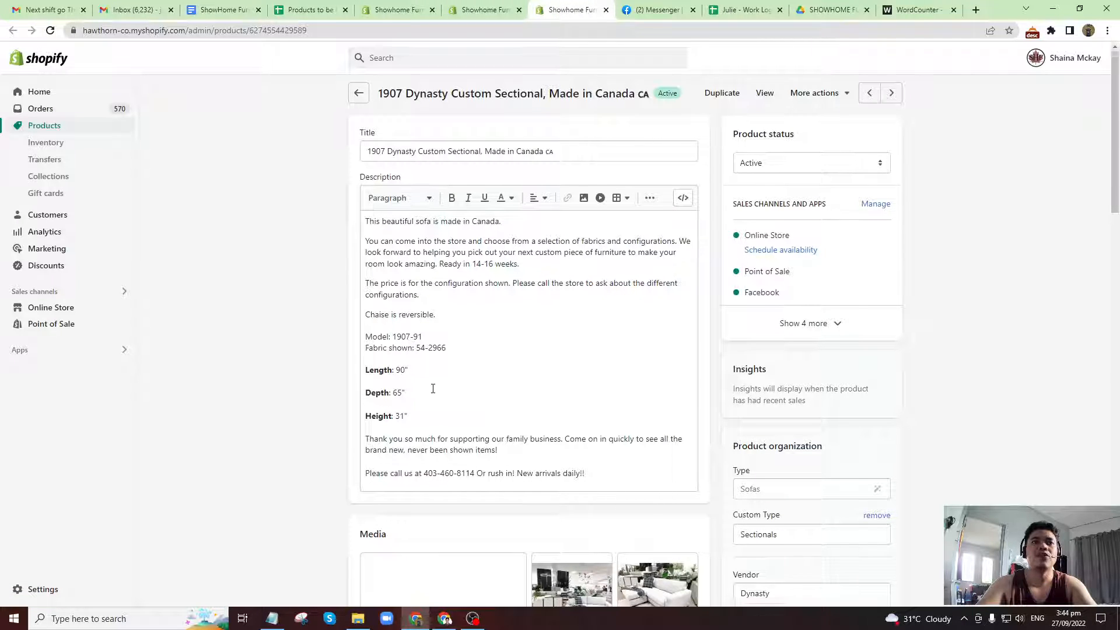
Review the sectional's description, media, inventory and shipping details on its product page.
scroll(430, 388, "down", 2)
scroll(438, 362, "up", 2)
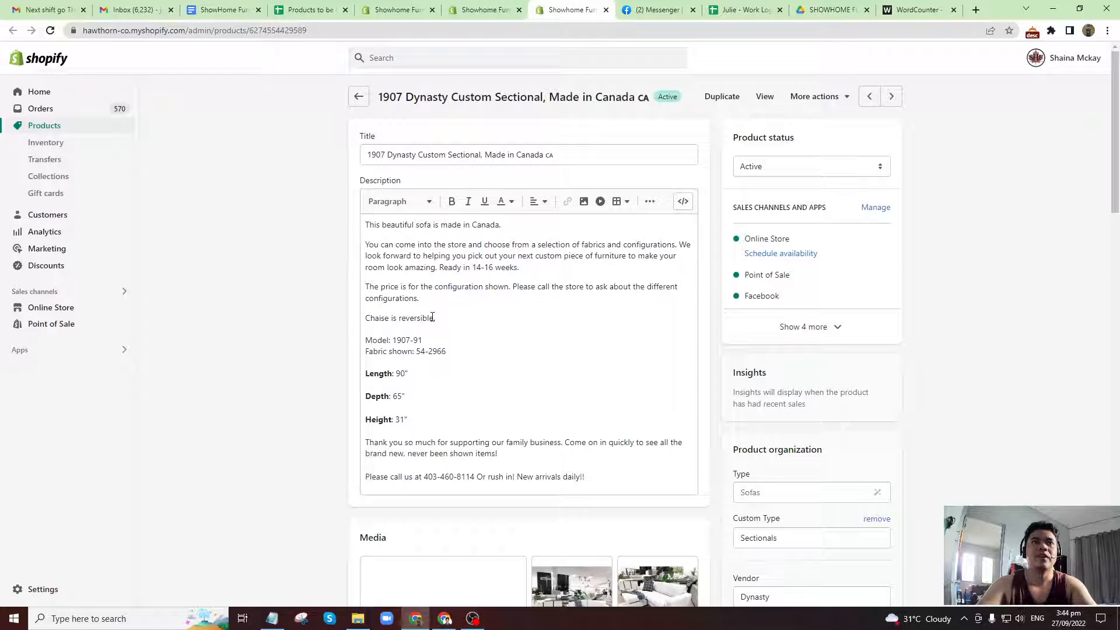
left_click(416, 250)
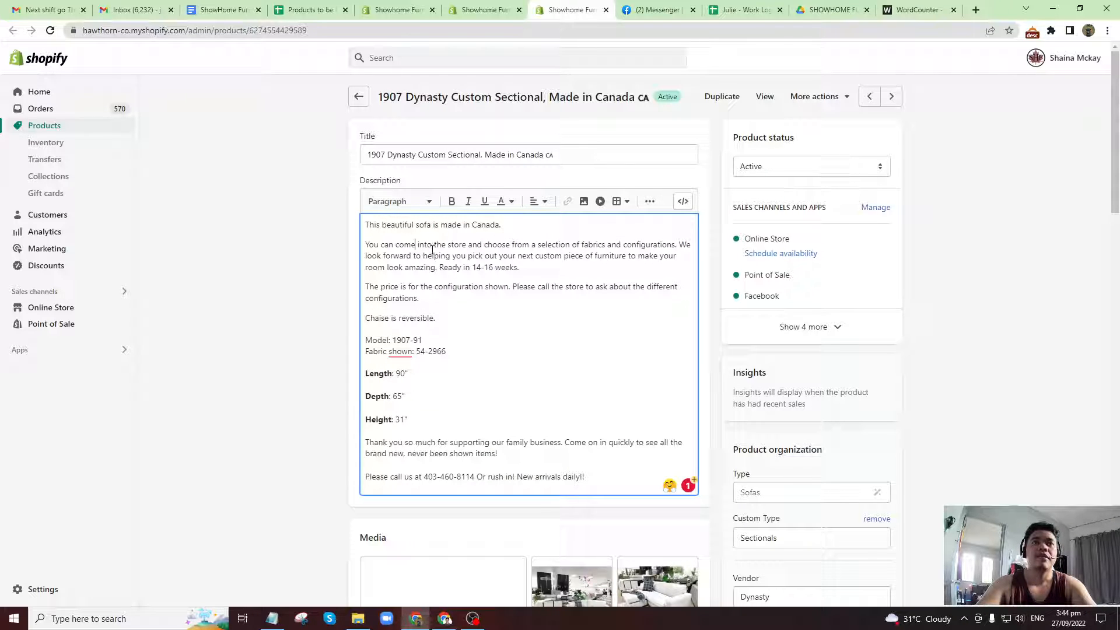
scroll(430, 385, "down", 4)
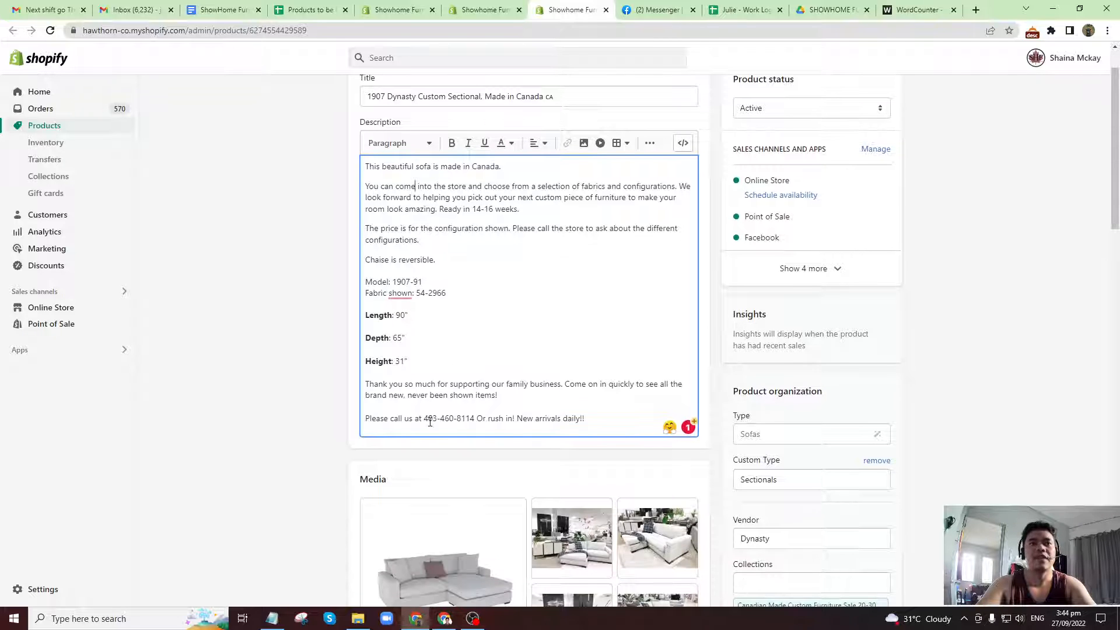
scroll(439, 421, "up", 4)
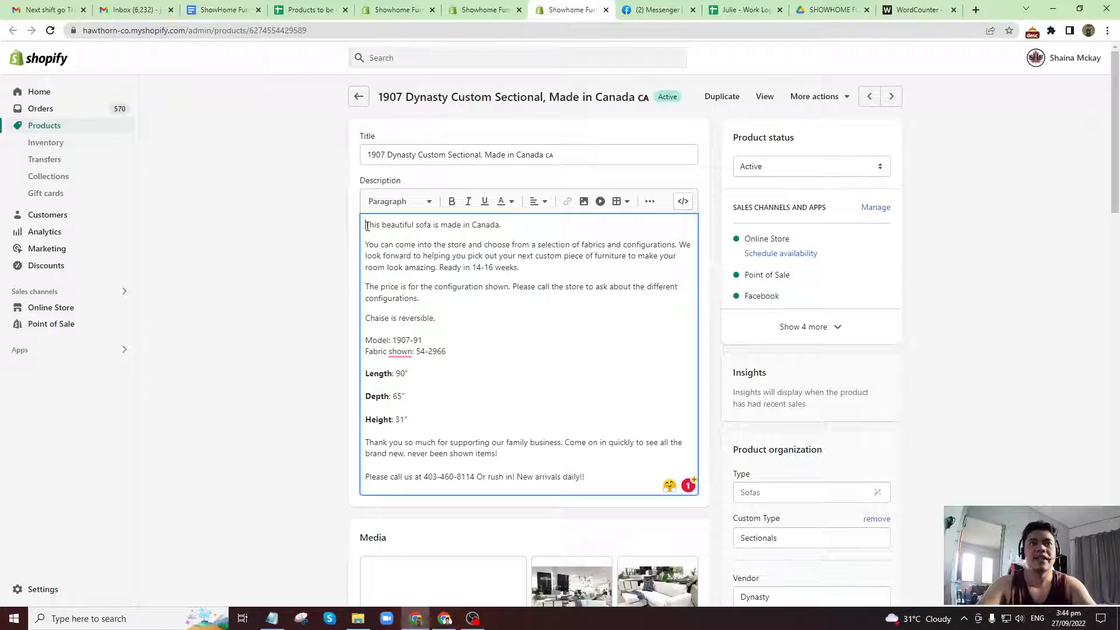
left_click_drag(367, 226, 435, 320)
left_click(420, 340)
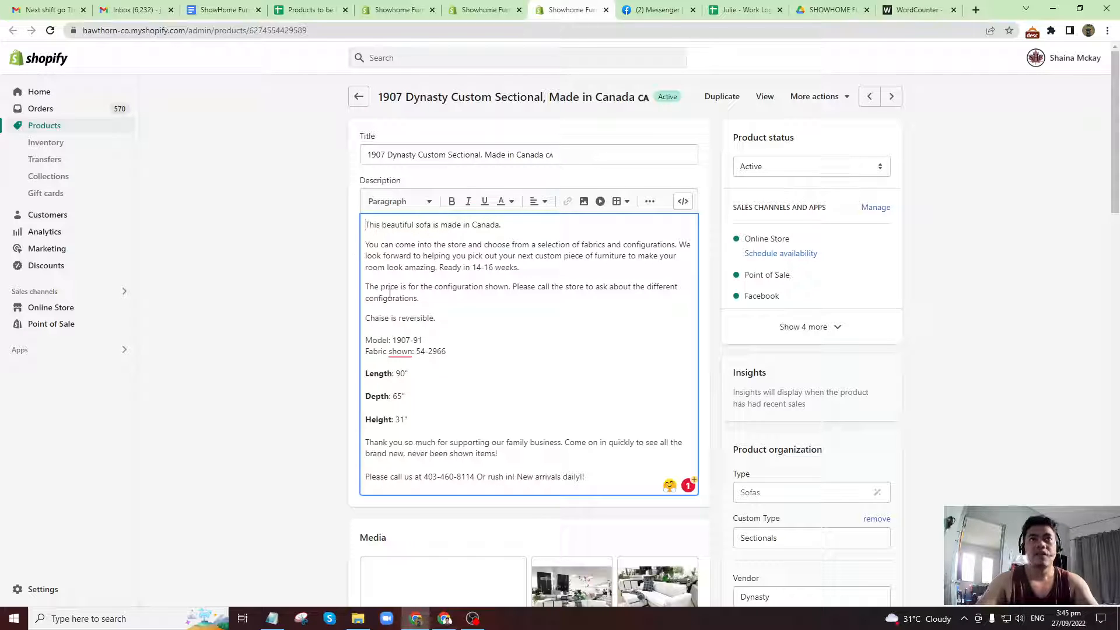
scroll(399, 322, "down", 2)
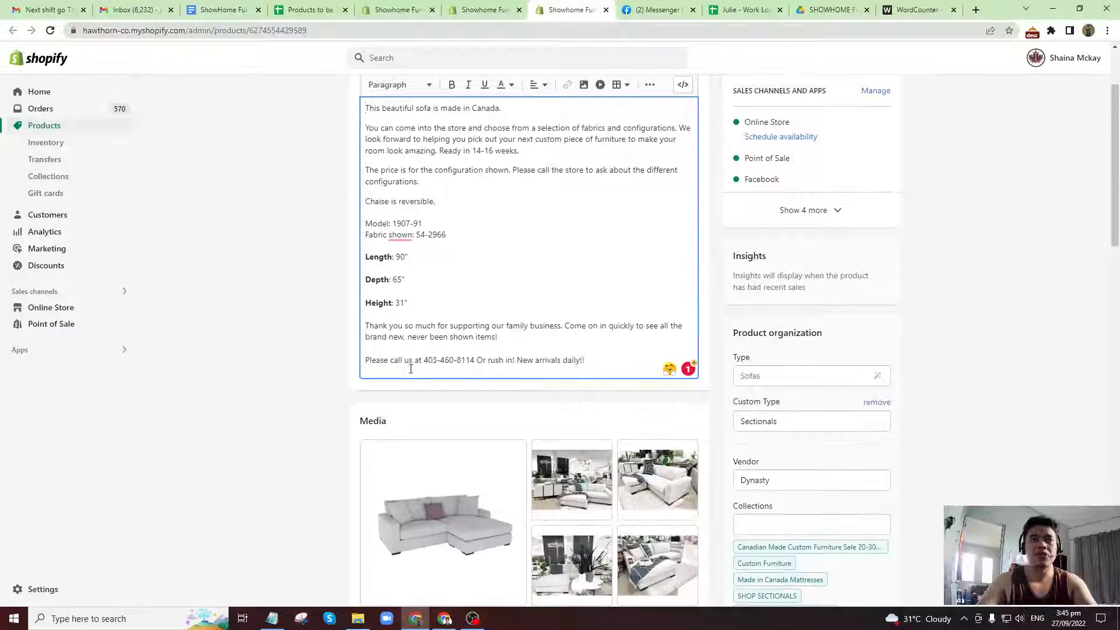
scroll(385, 327, "up", 1)
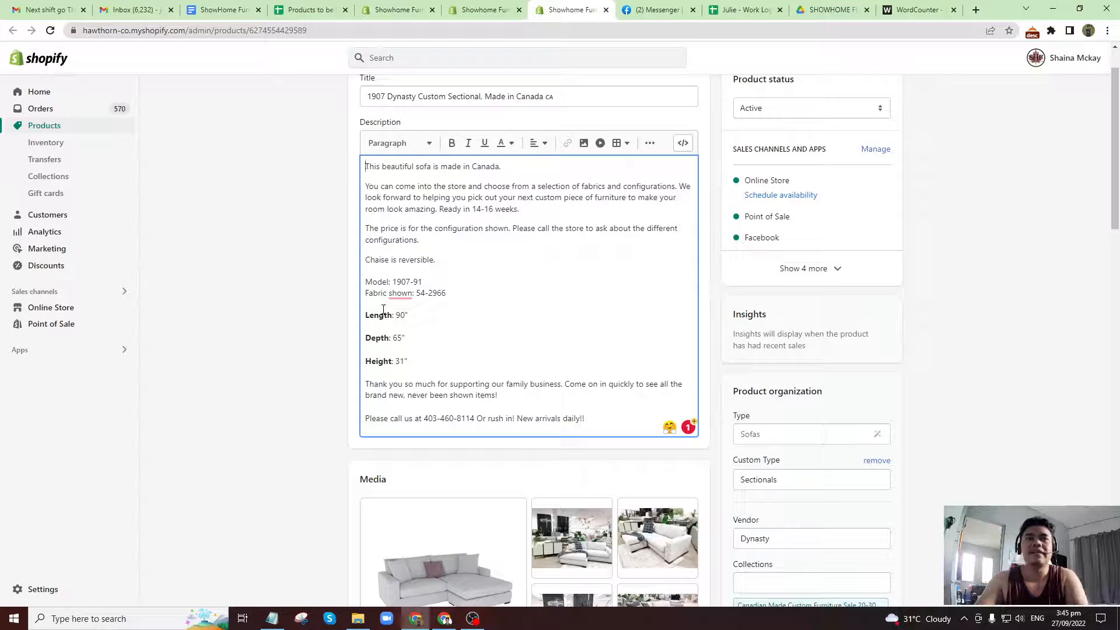
scroll(430, 353, "down", 8)
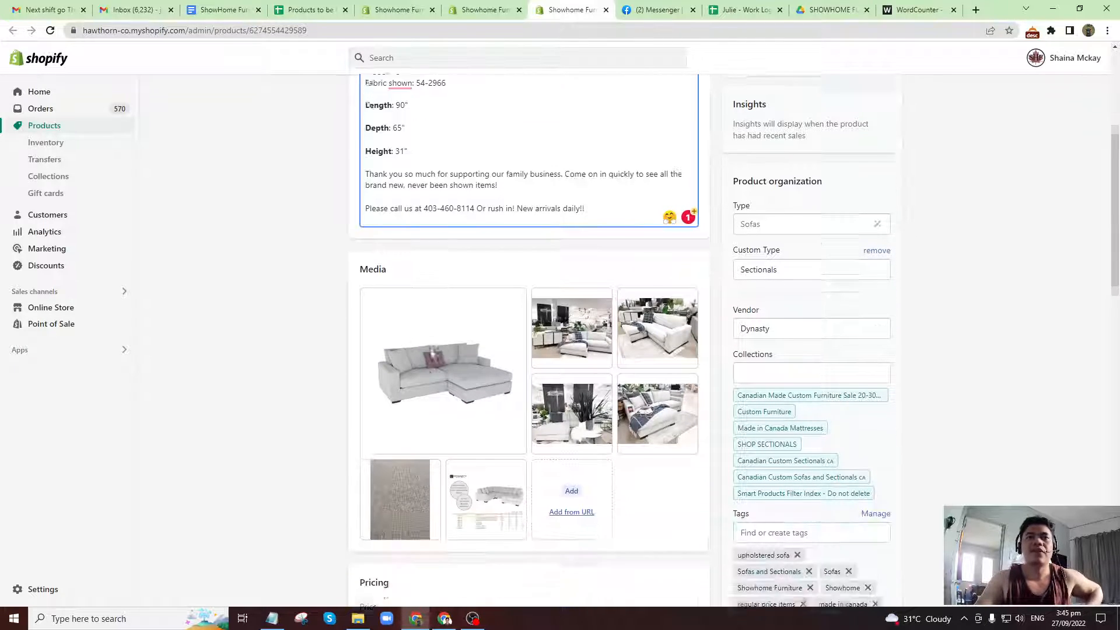
scroll(431, 353, "down", 9)
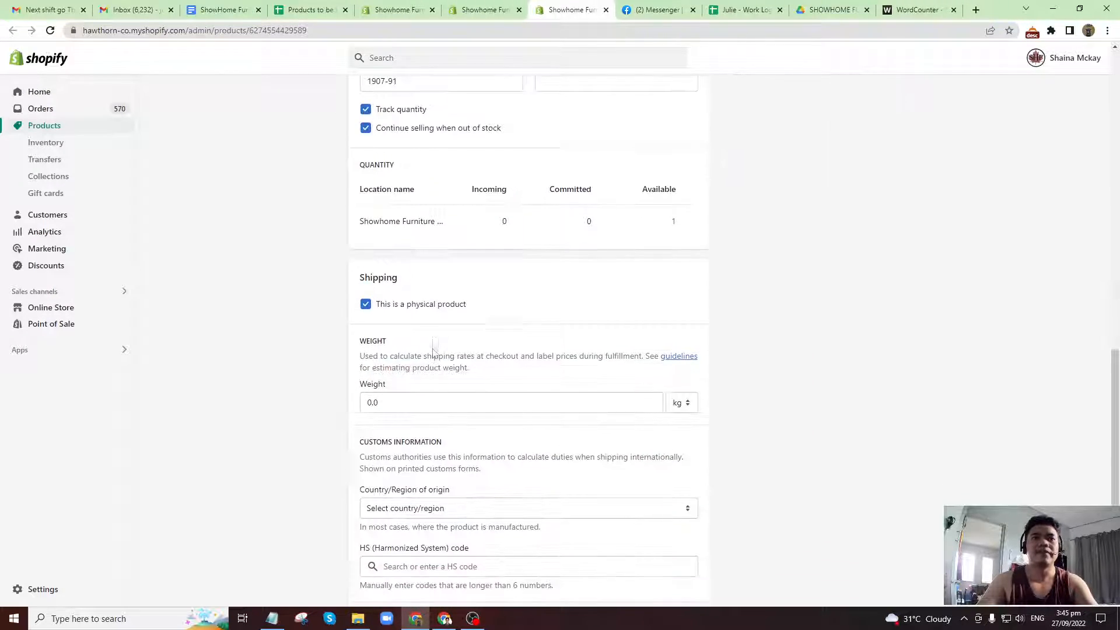
scroll(430, 350, "up", 16)
scroll(430, 347, "up", 2)
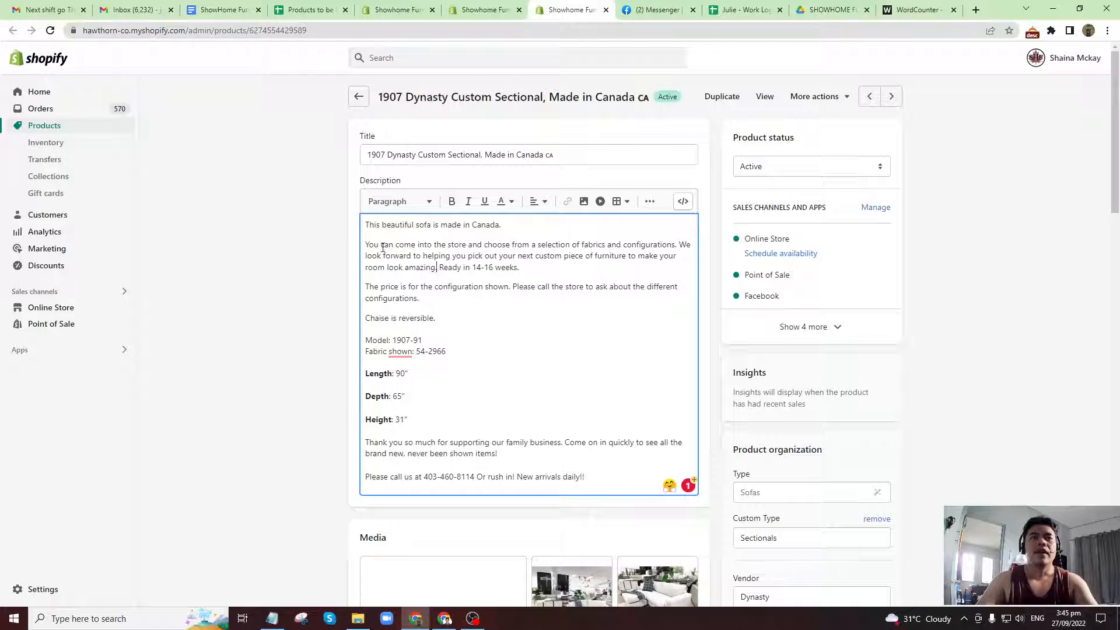
Copy the sectional's entire description and replace the text in WordCounter with it to check its word count.
key("ctrl+a")
key("ctrl+c")
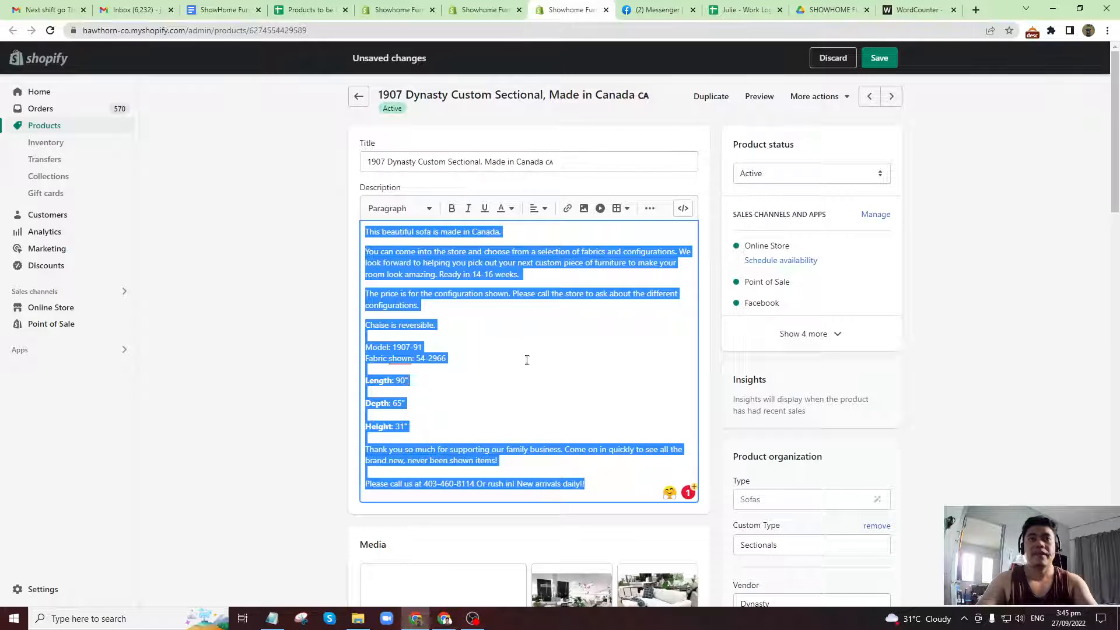
key("ctrl+9")
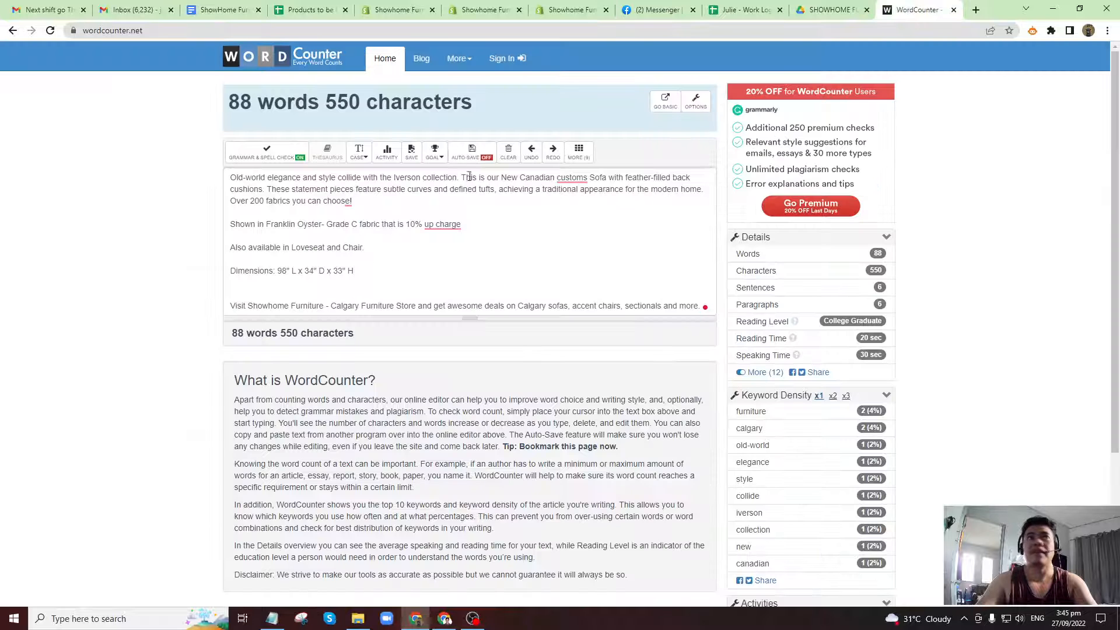
key("ctrl+a")
key("ctrl+v")
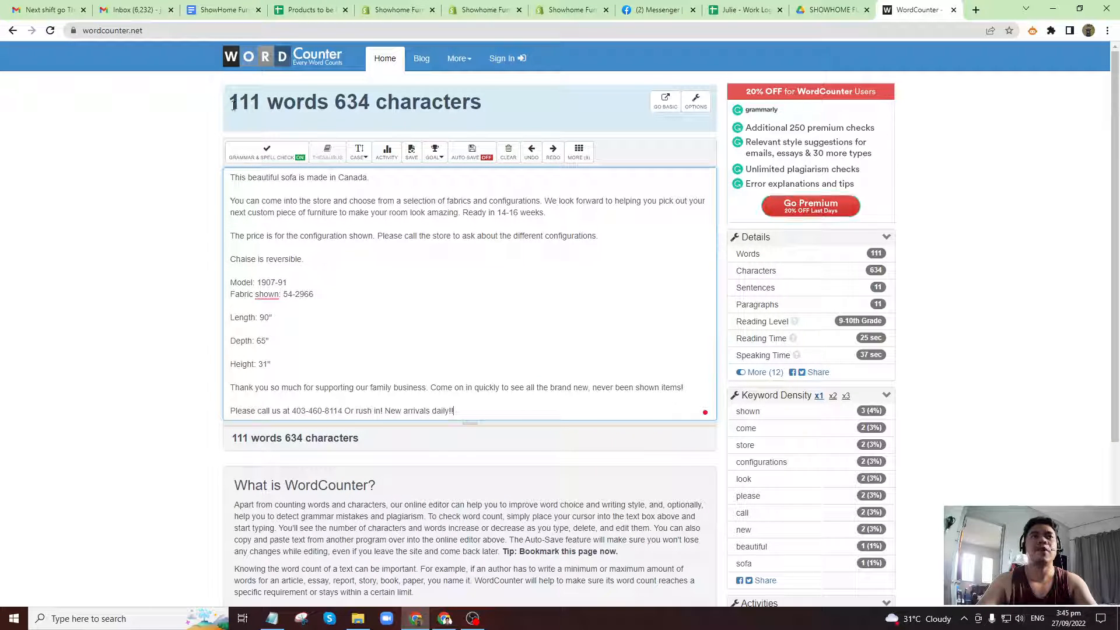
triple_click(251, 105)
left_click(252, 108)
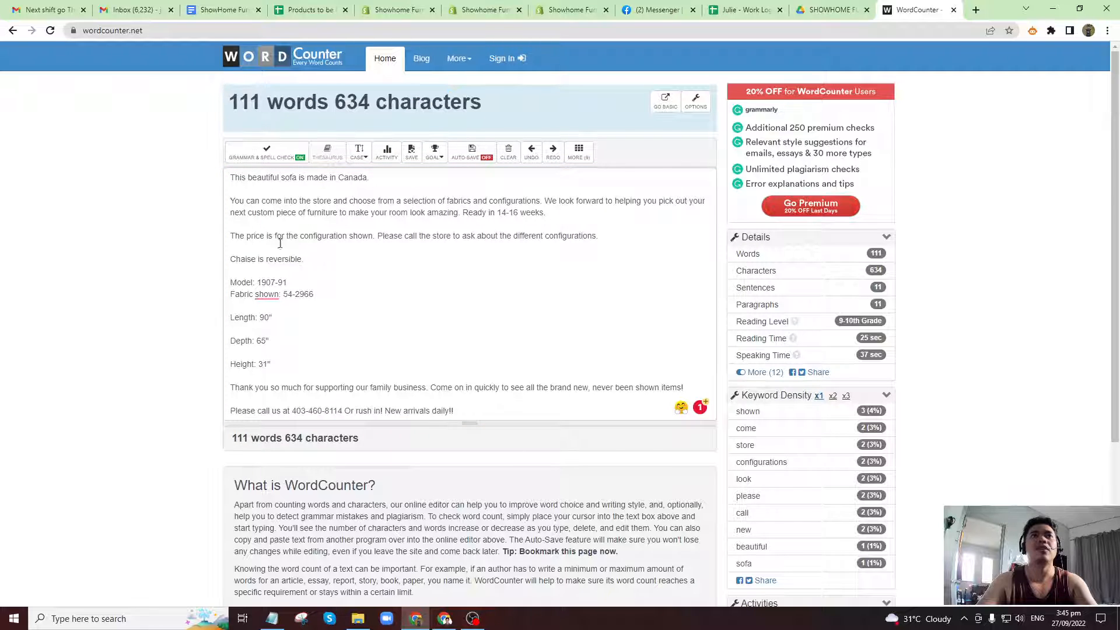
left_click(281, 244)
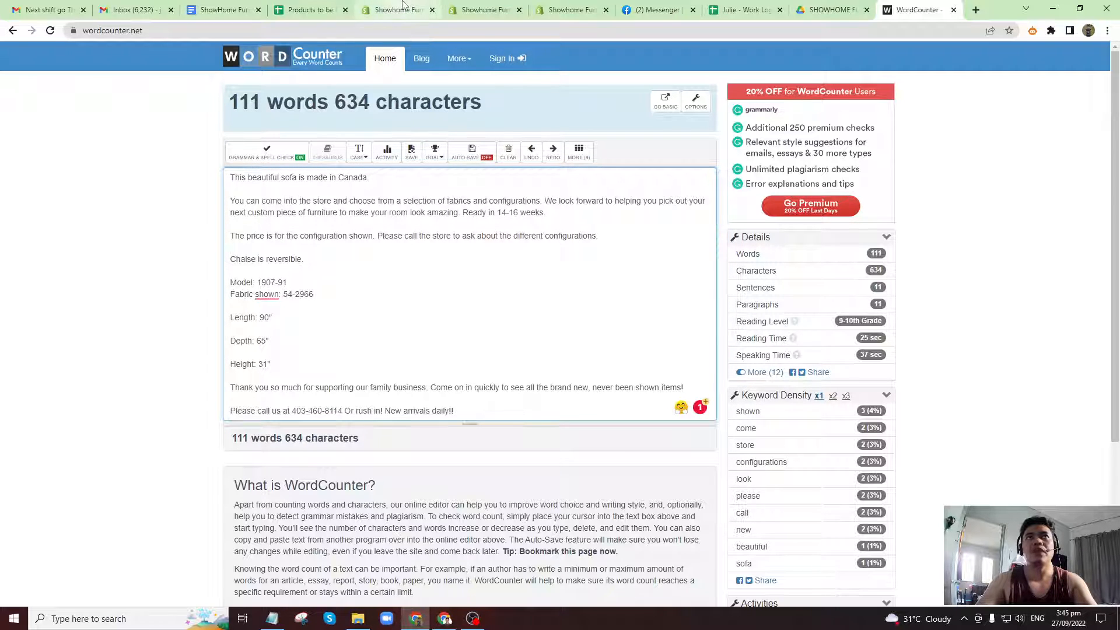
Return to the sectional's Shopify product page and copy the product URL from its search engine listing.
left_click(569, 10)
left_click(280, 338)
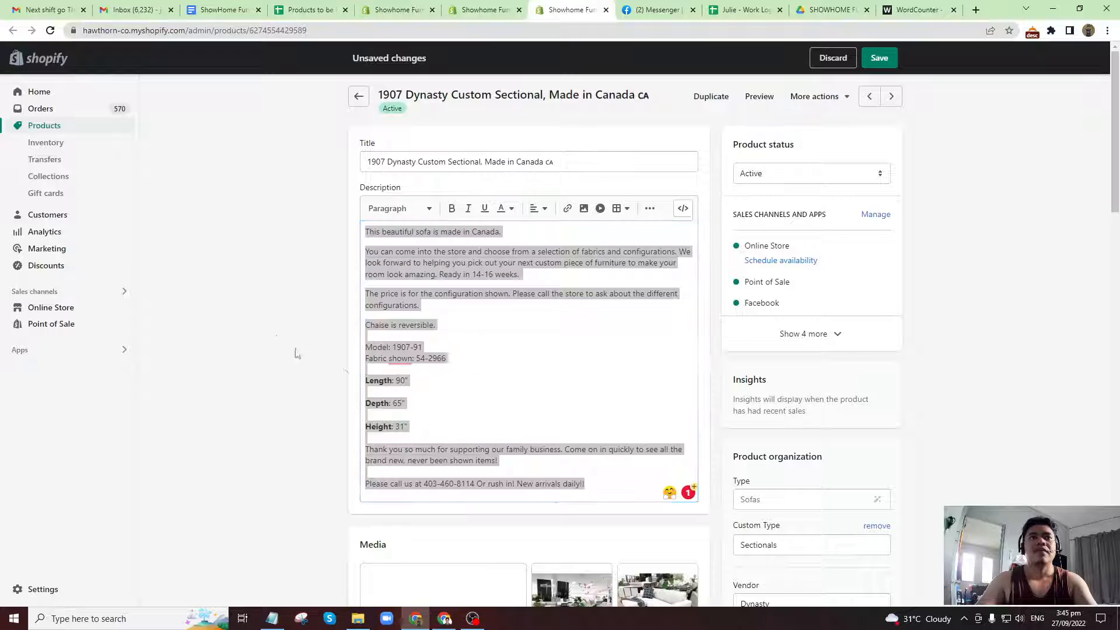
scroll(425, 392, "down", 15)
scroll(426, 392, "down", 7)
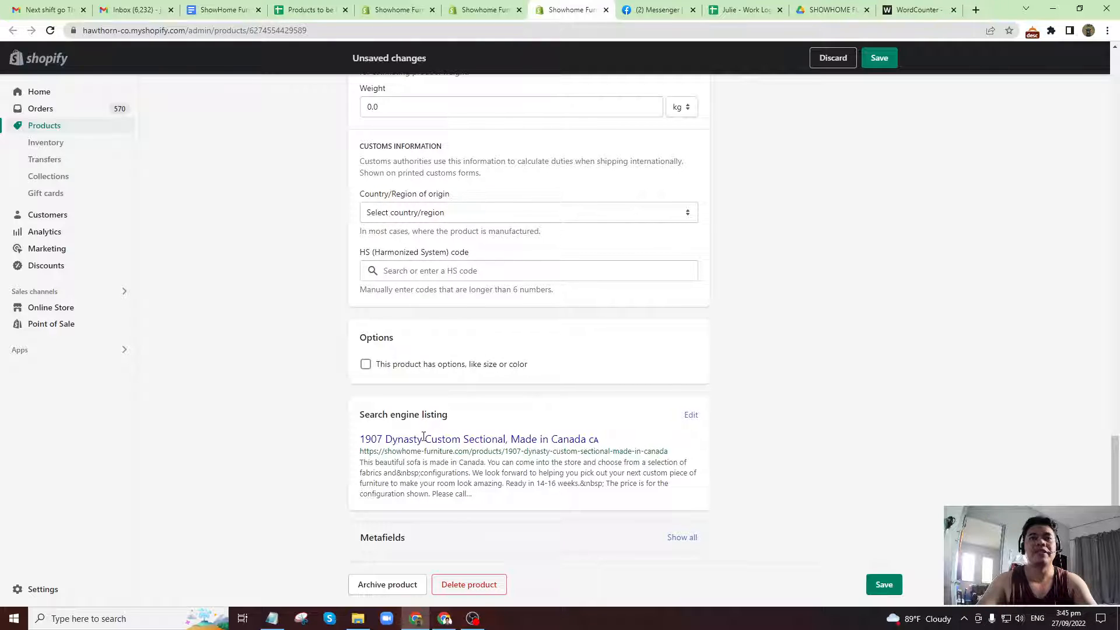
left_click_drag(360, 452, 675, 453)
key("ctrl+c")
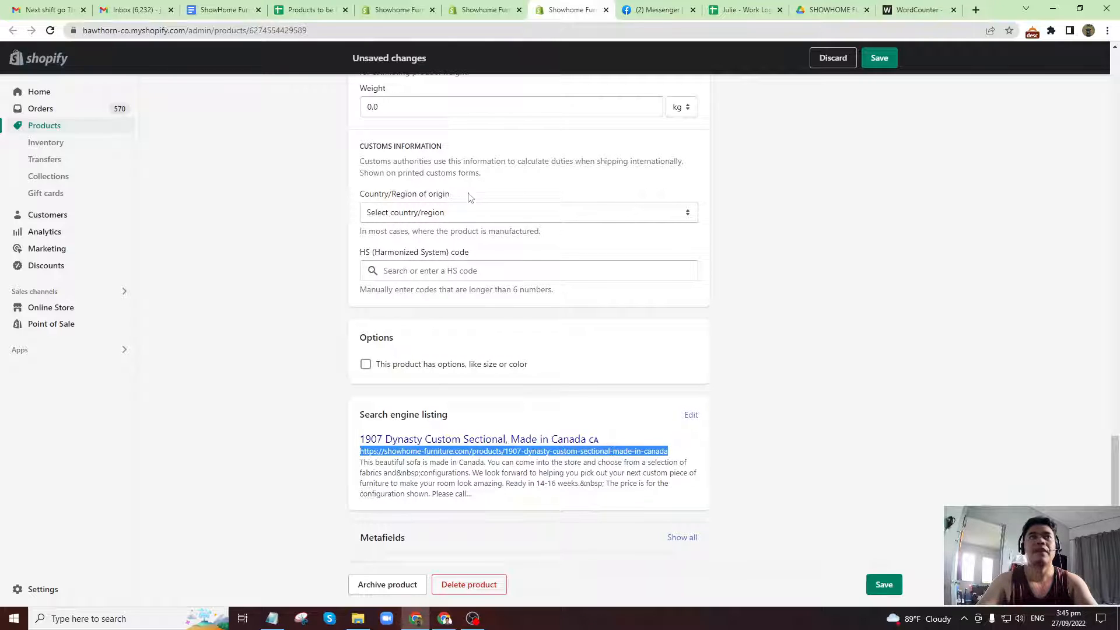
Switch to the Products to be Updated spreadsheet and paste the copied product URL as plain text into cell A6 of Products Double Check.
left_click(311, 10)
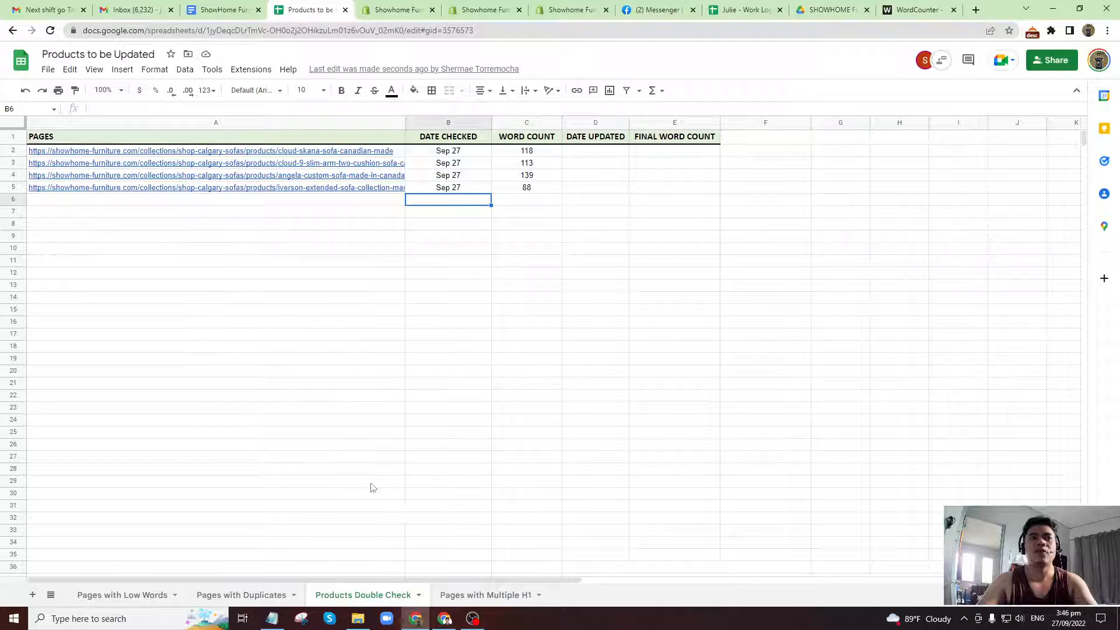
left_click(312, 201)
key("ctrl+v")
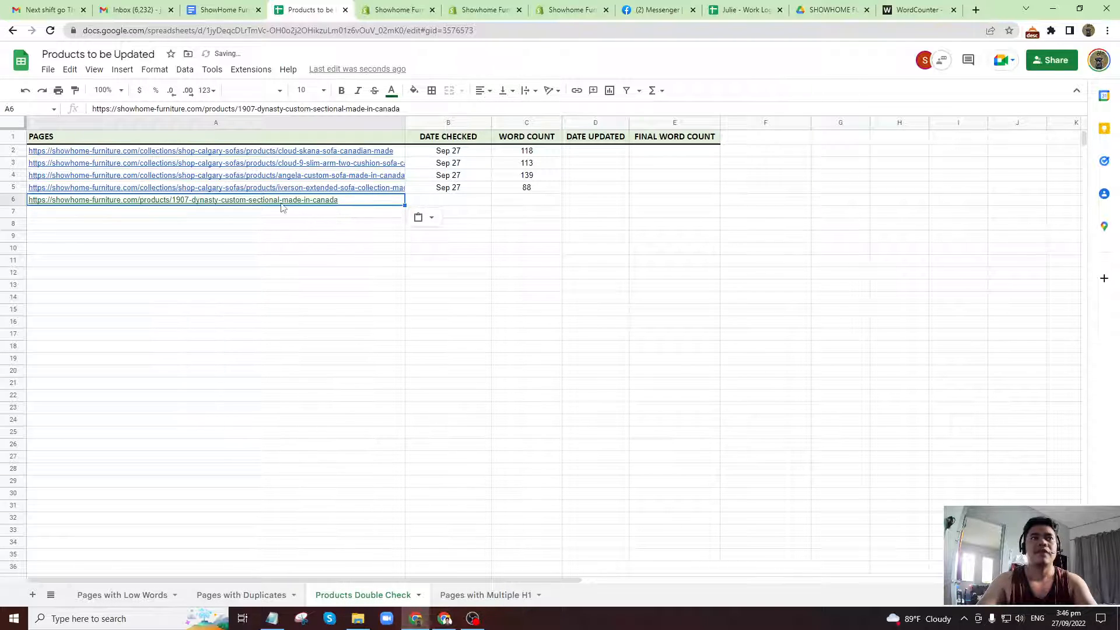
key("ctrl+z")
left_click(313, 110)
key("ctrl+v")
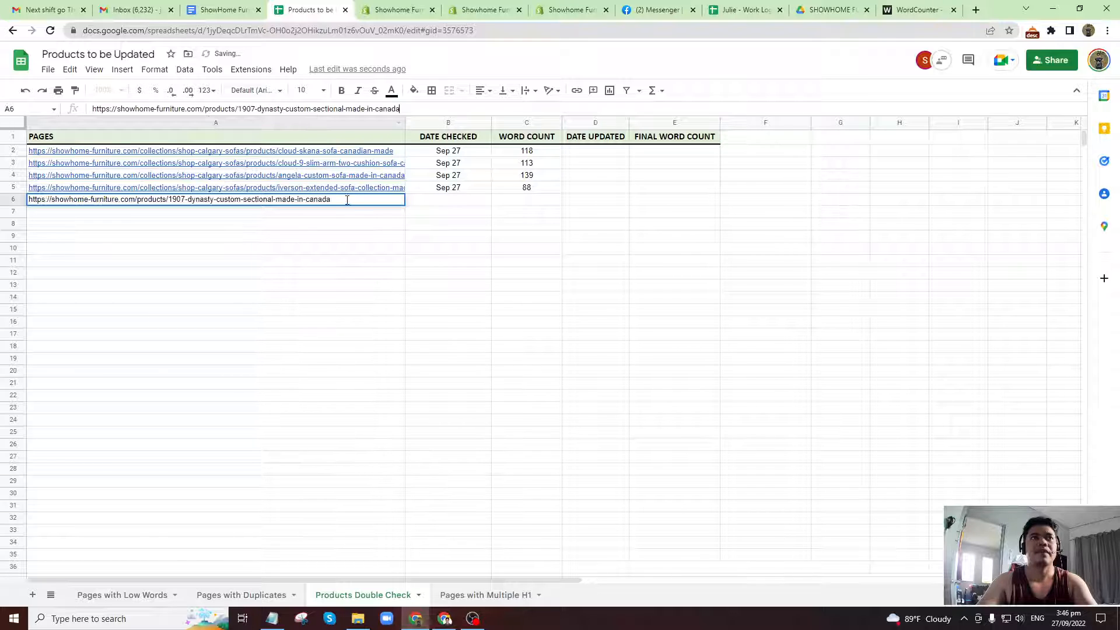
key("Return")
Copy the Sep 27 date from the row above into the Date Checked cell B6.
left_click(446, 202)
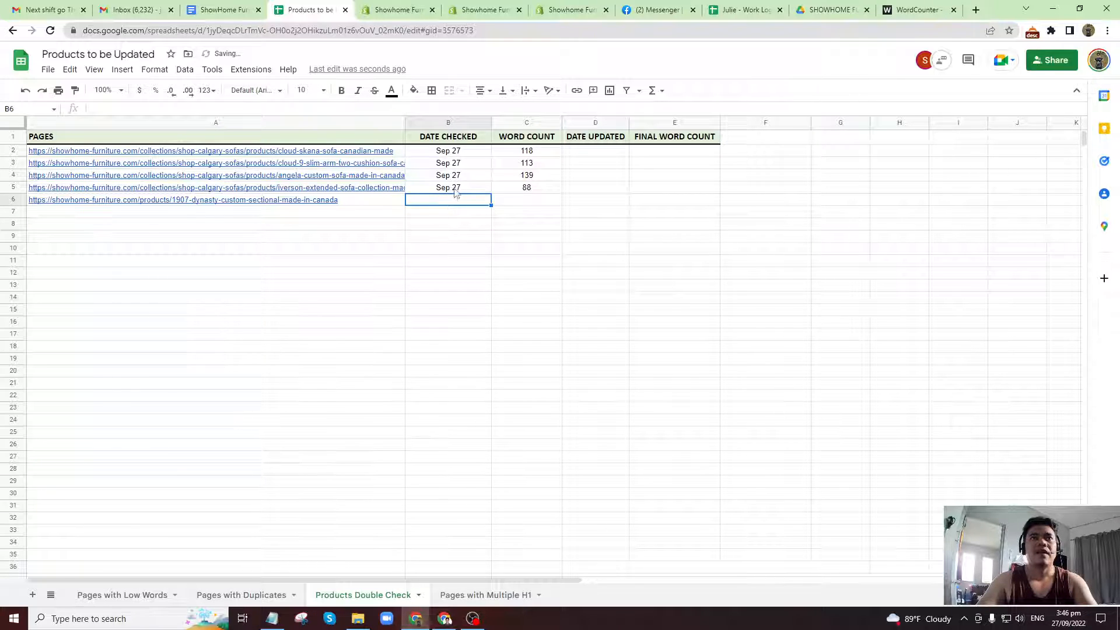
left_click(457, 189)
key("ctrl+c")
key("Down")
key("ctrl+v")
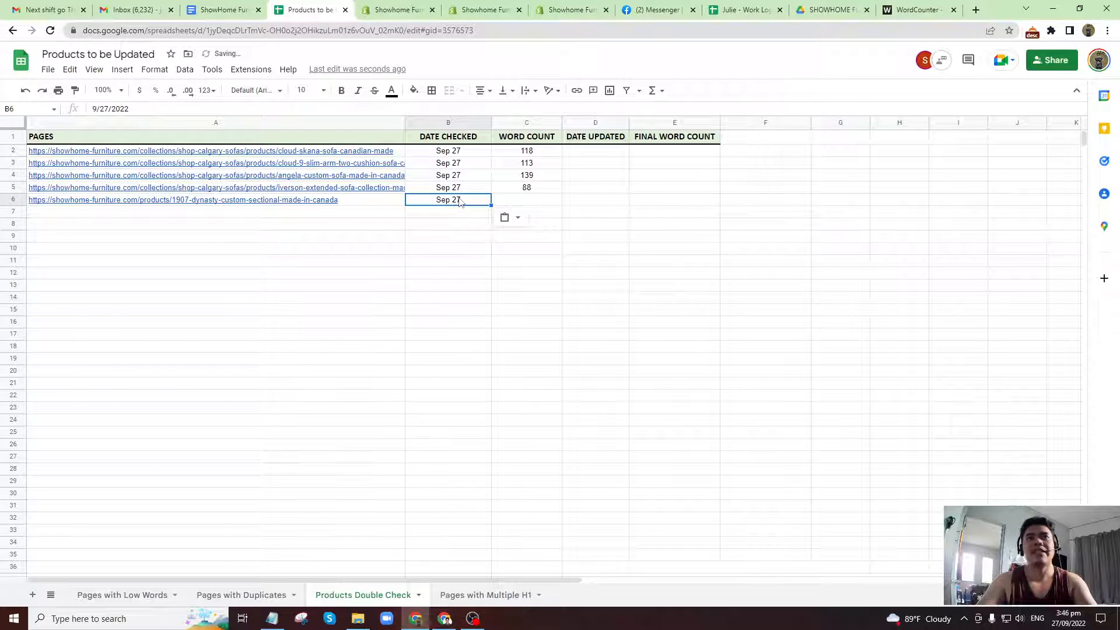
Look up the sectional's word count in WordCounter and enter 111 in the Word Count cell C6.
left_click(516, 203)
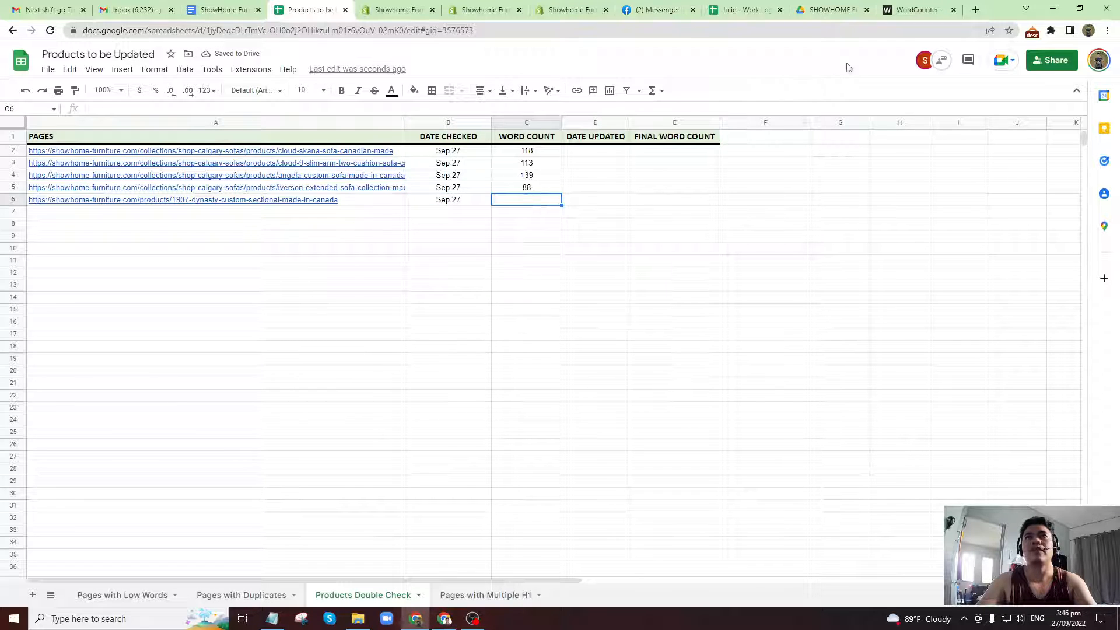
left_click(918, 9)
left_click(311, 9)
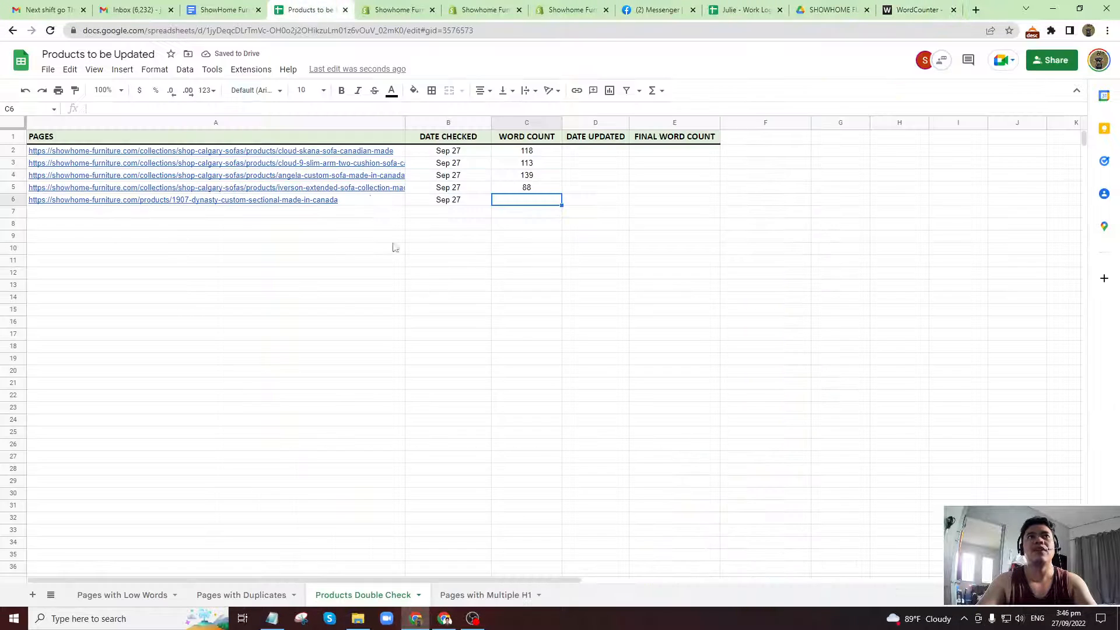
type("111")
key("Return")
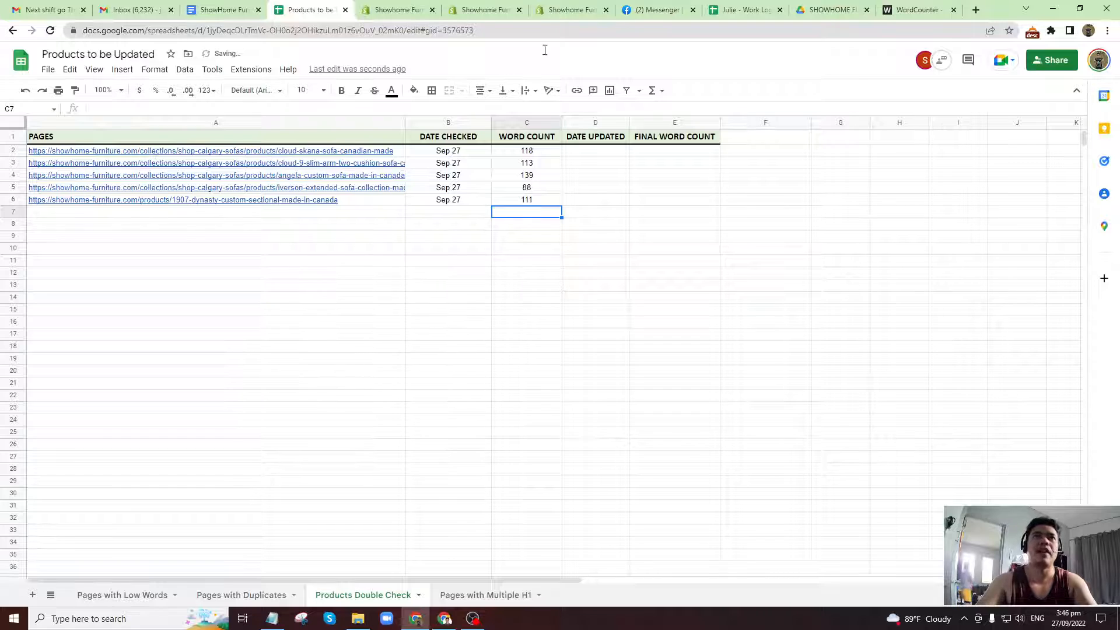
Review the sectional's description on its Shopify product page and compare it with the word count in WordCounter.
left_click(570, 9)
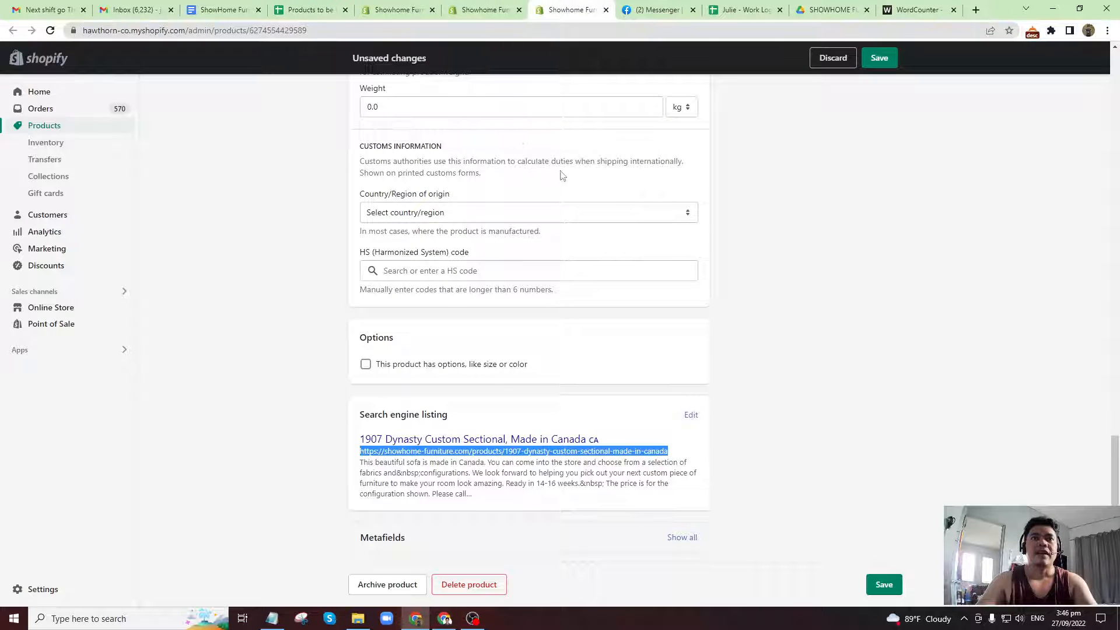
scroll(560, 358, "up", 15)
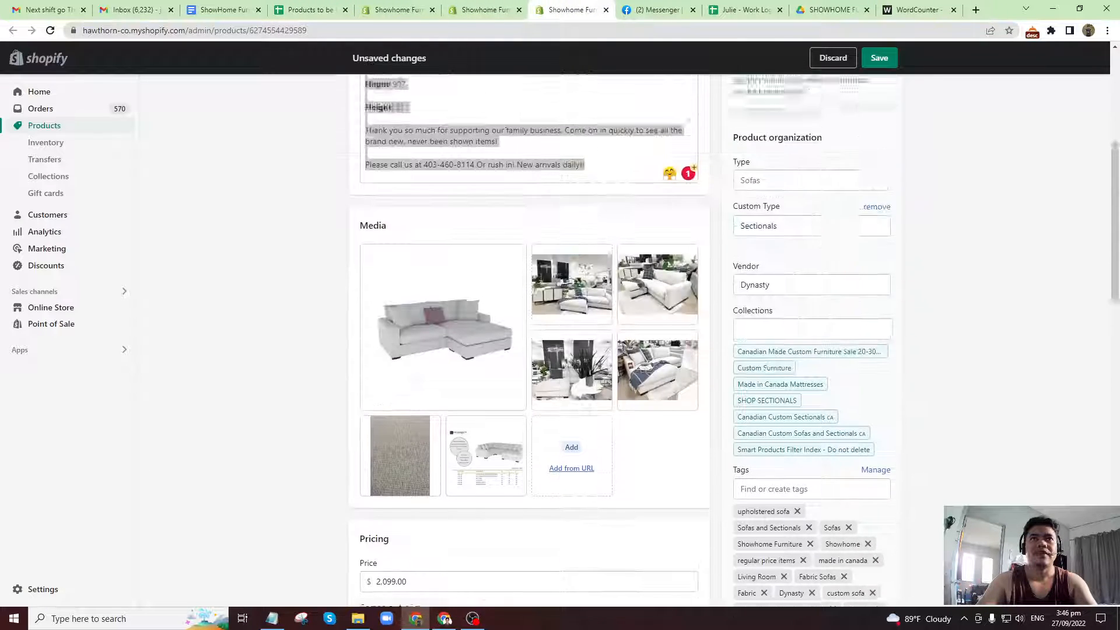
scroll(564, 362, "up", 5)
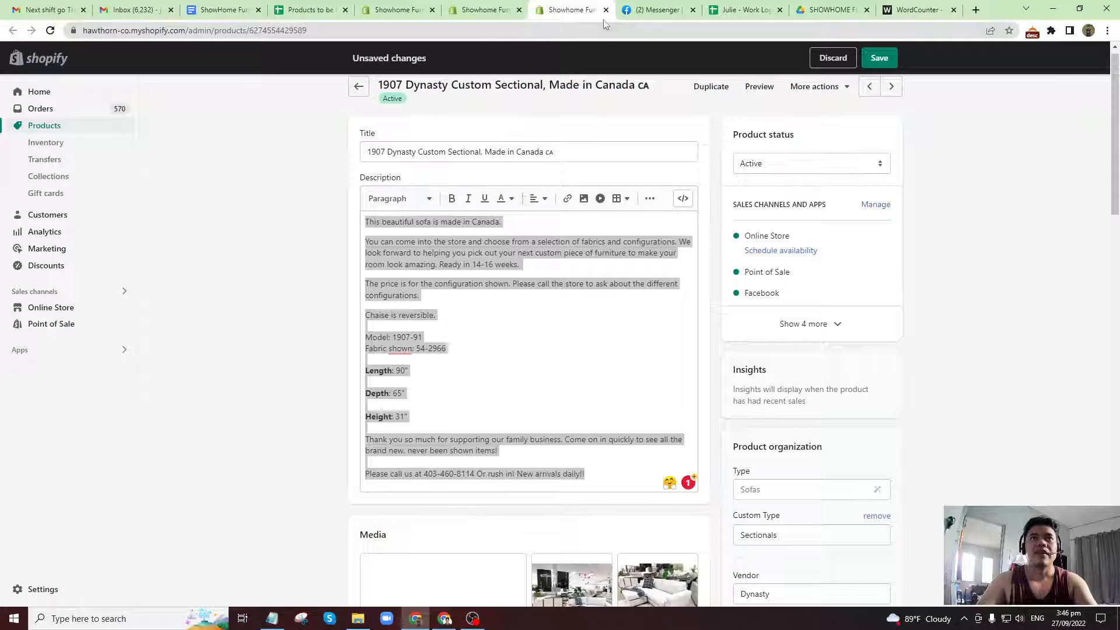
left_click(498, 259)
key("ctrl+a")
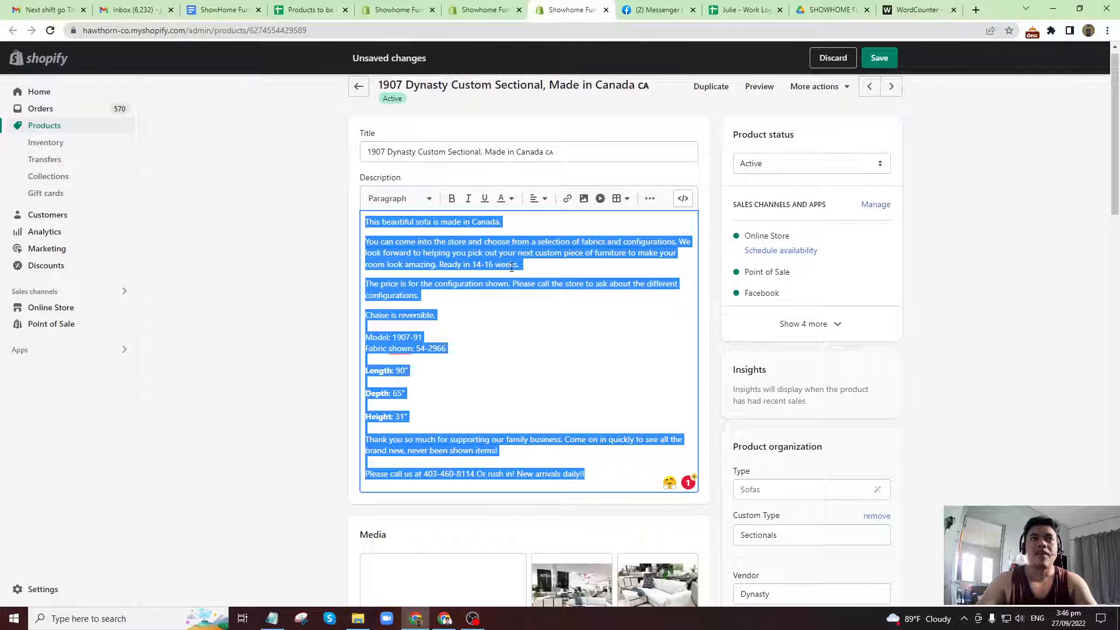
left_click(511, 267)
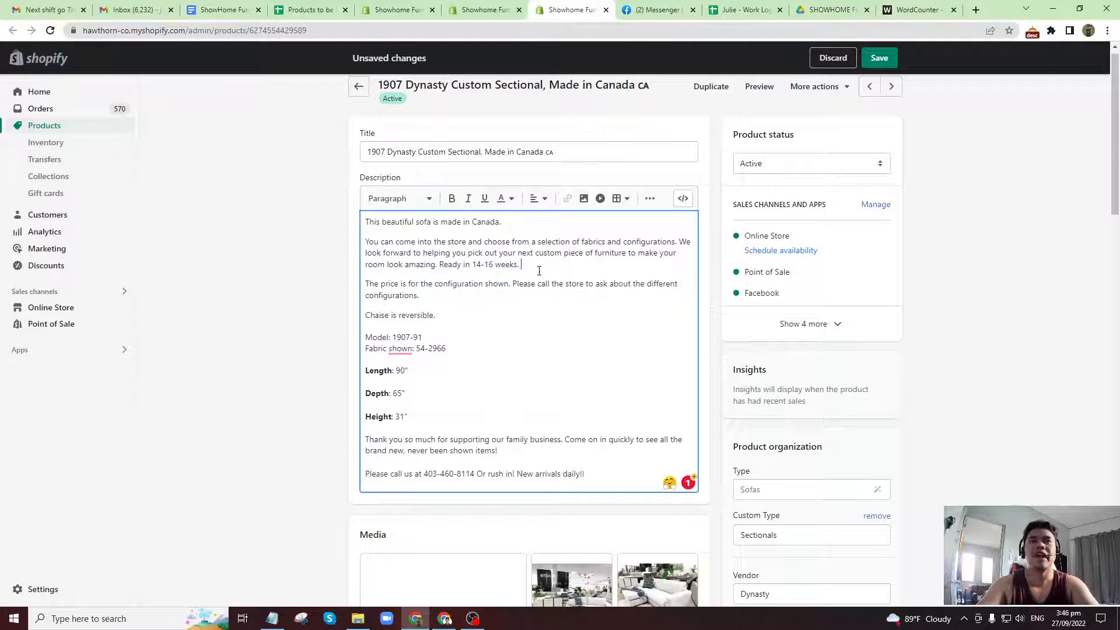
left_click(919, 9)
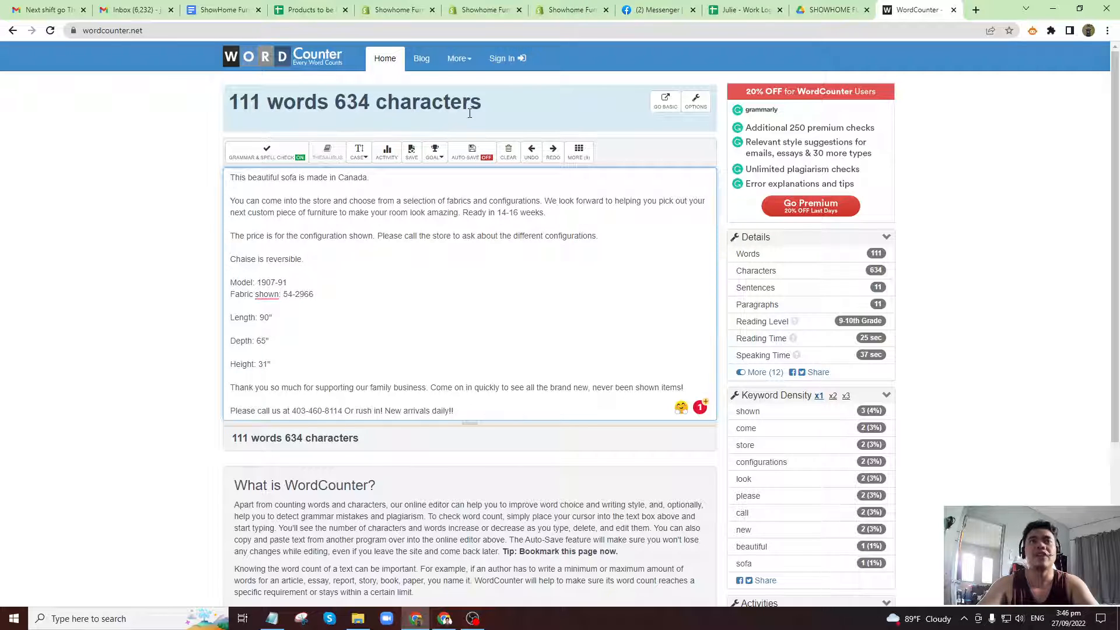
left_click(484, 9)
left_click(569, 9)
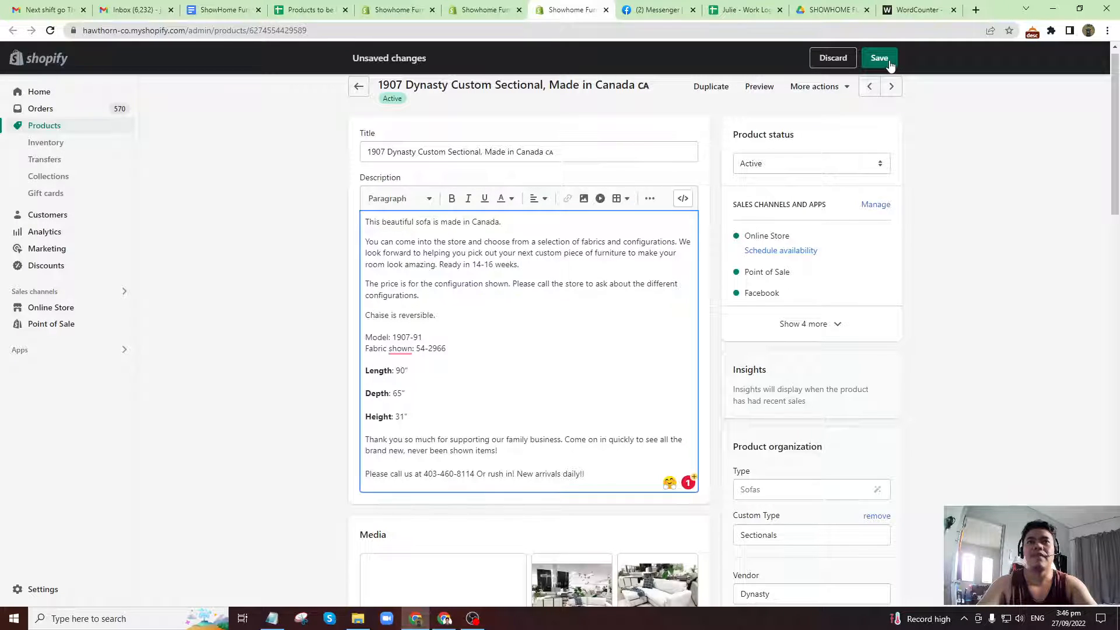
Open the sectional's search engine listing for editing and examine its meta description and character usage.
scroll(488, 380, "down", 20)
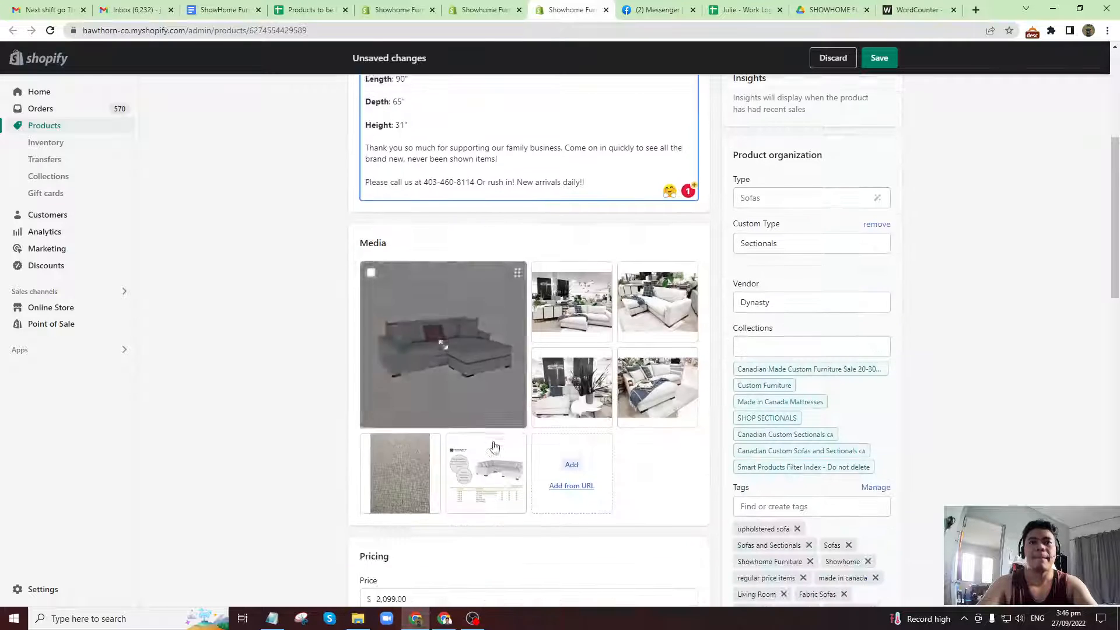
scroll(500, 450, "down", 1)
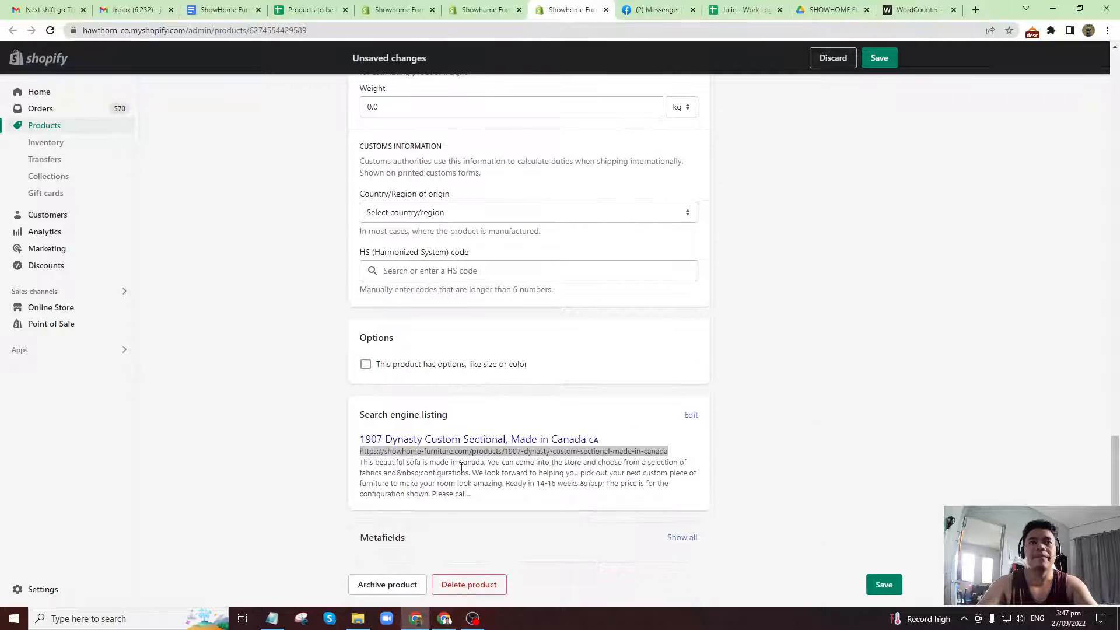
left_click(690, 419)
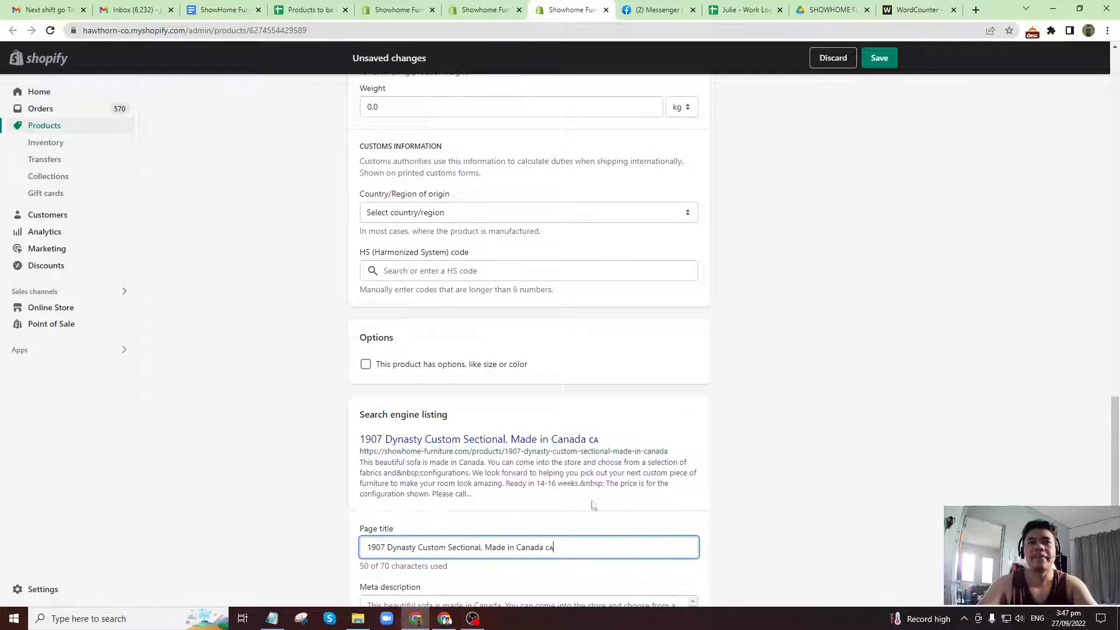
scroll(583, 496, "down", 4)
left_click(396, 394)
key("ctrl+v")
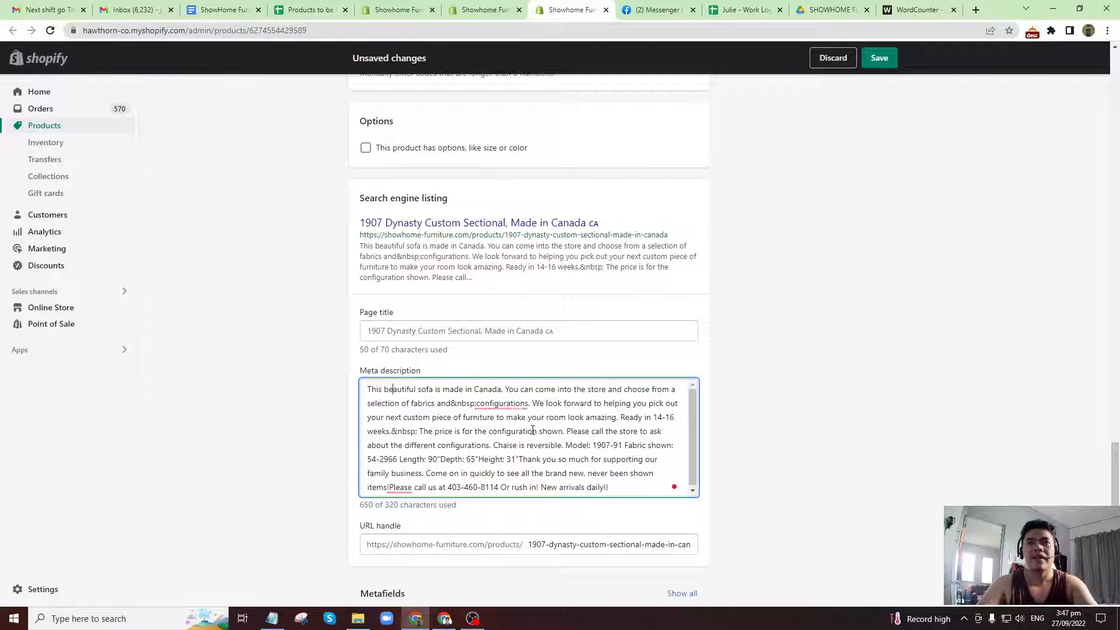
left_click(390, 506)
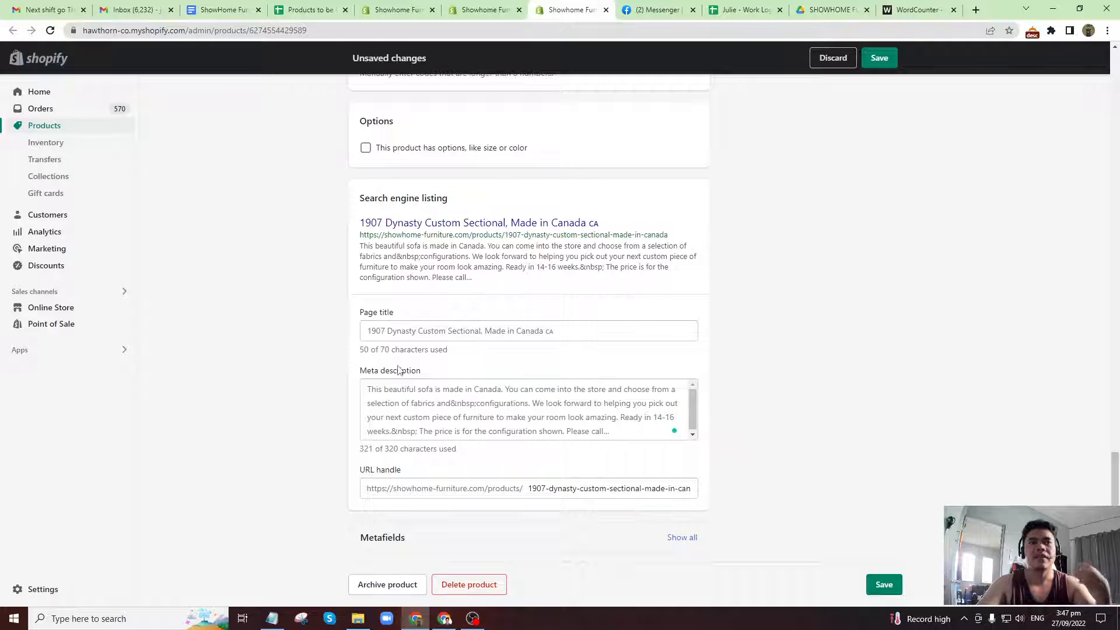
Go back to the product title and copy the words "Custom Sectional" from it.
scroll(409, 373, "up", 6)
scroll(415, 378, "up", 18)
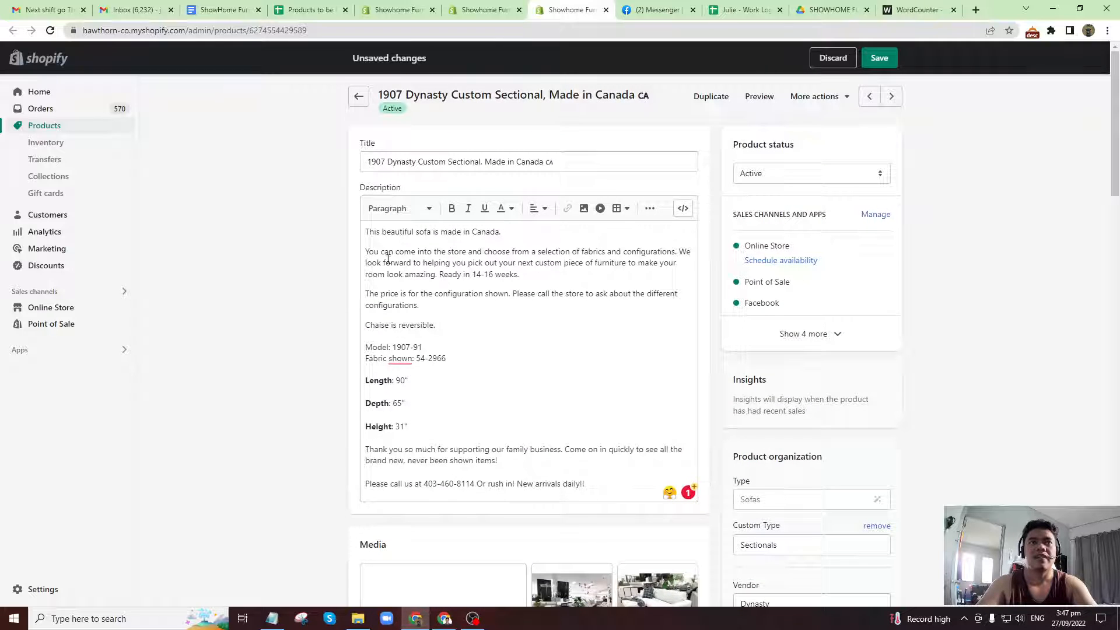
left_click(368, 253)
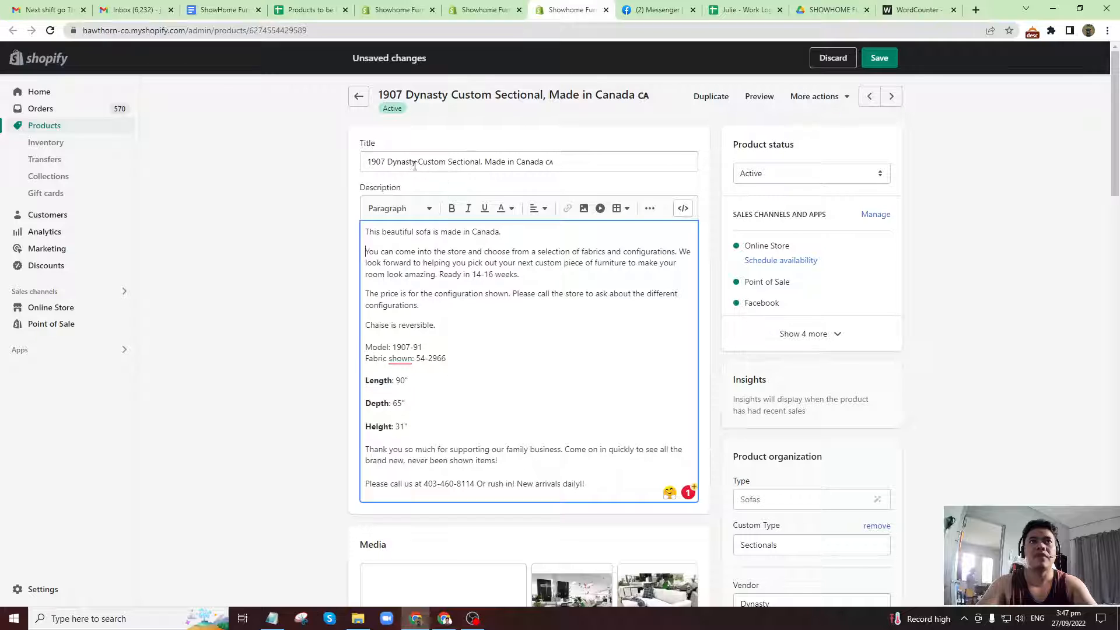
left_click_drag(418, 163, 481, 163)
Open jasper.ai in a new browser tab, enter its dashboard and open the Product Description template.
left_click(974, 9)
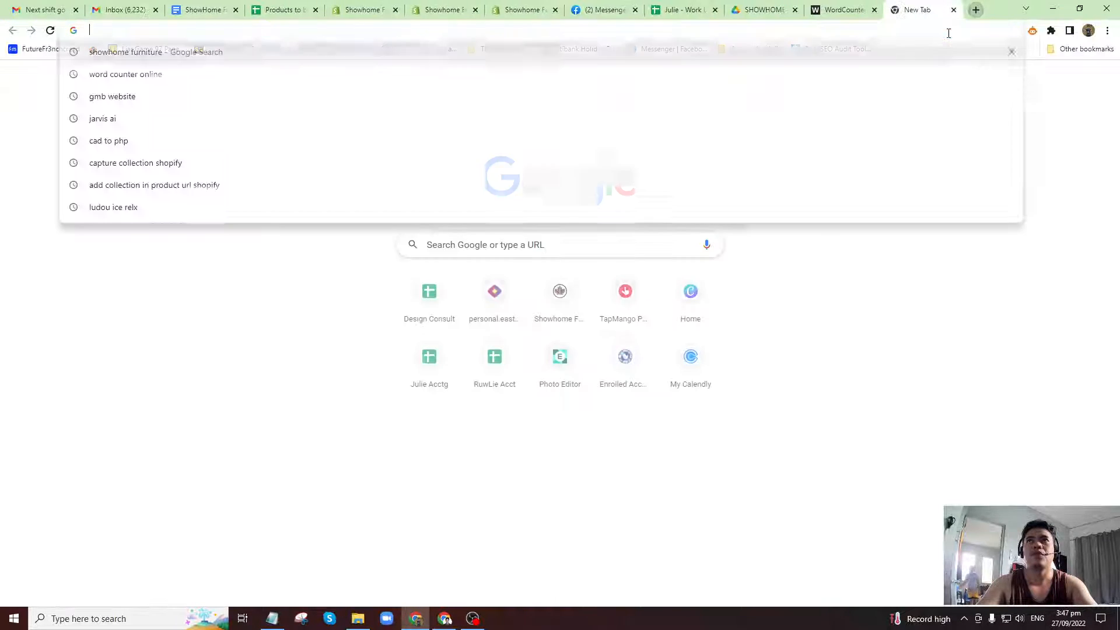
type("jasp")
key("Return")
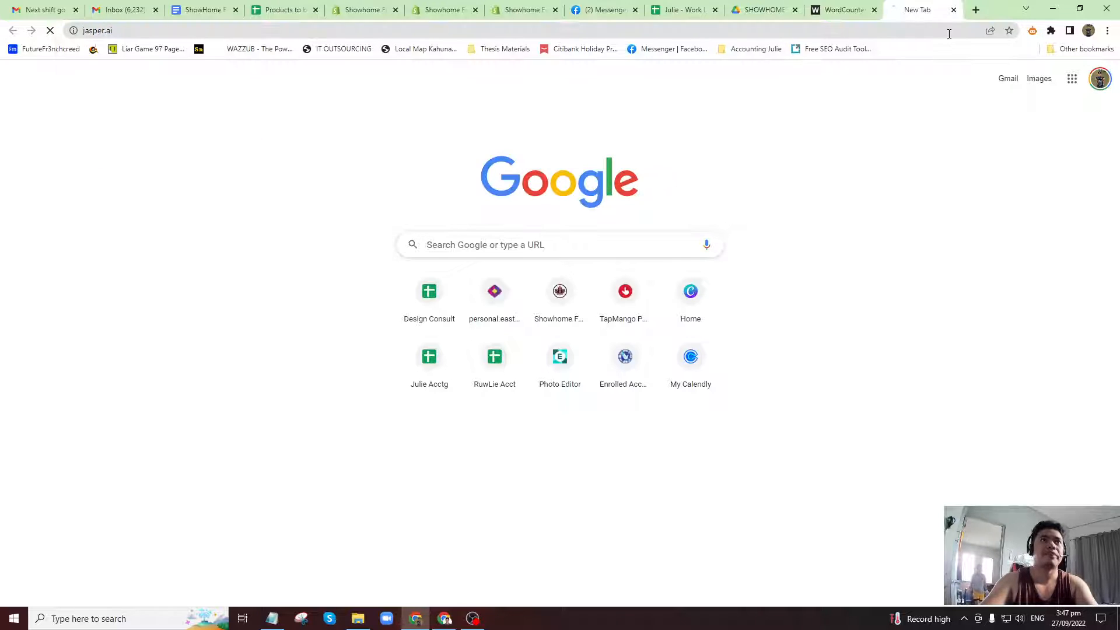
left_click(833, 95)
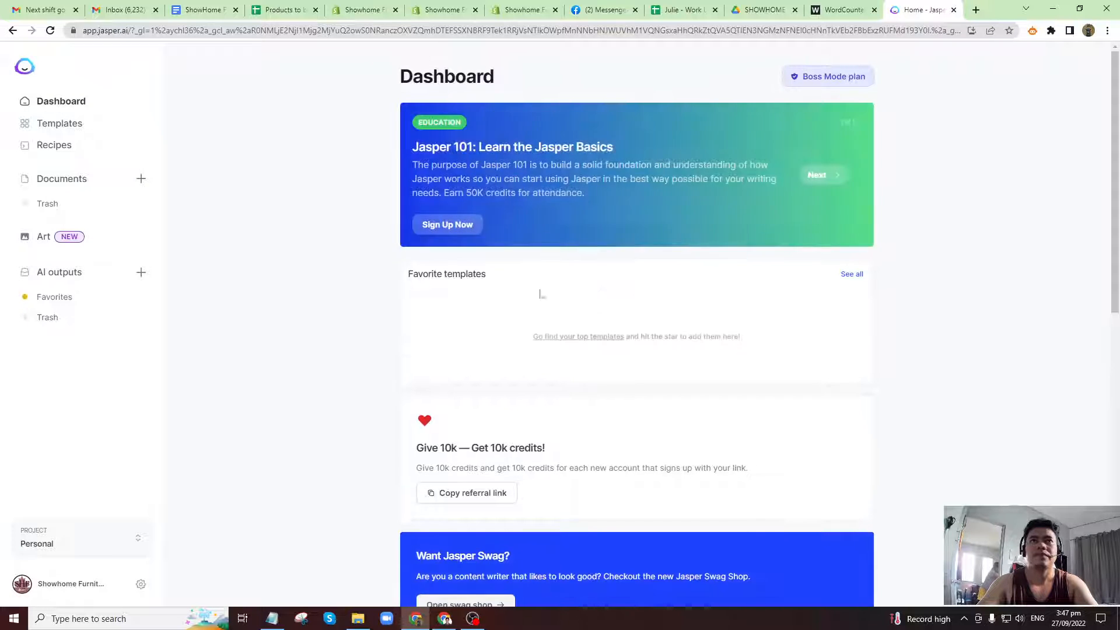
left_click(60, 124)
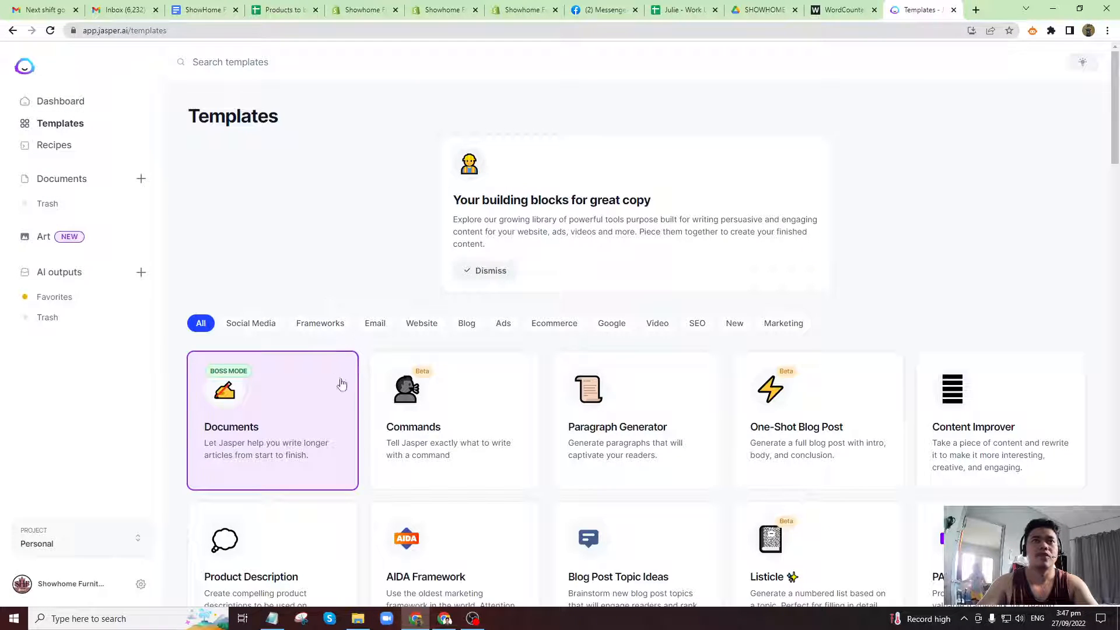
scroll(375, 439, "down", 2)
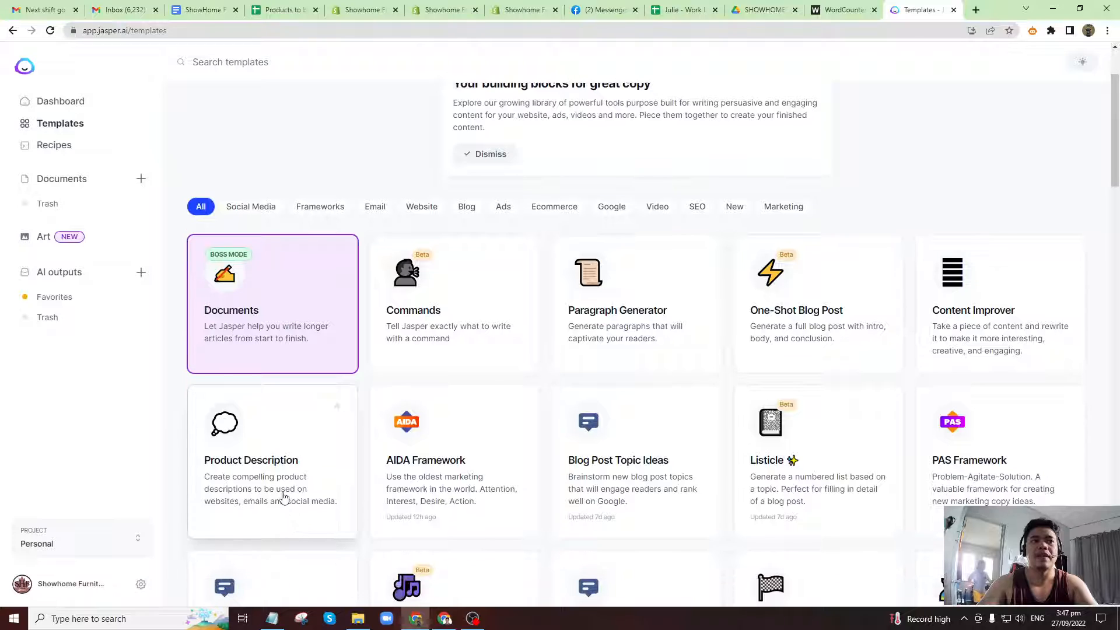
left_click(284, 493)
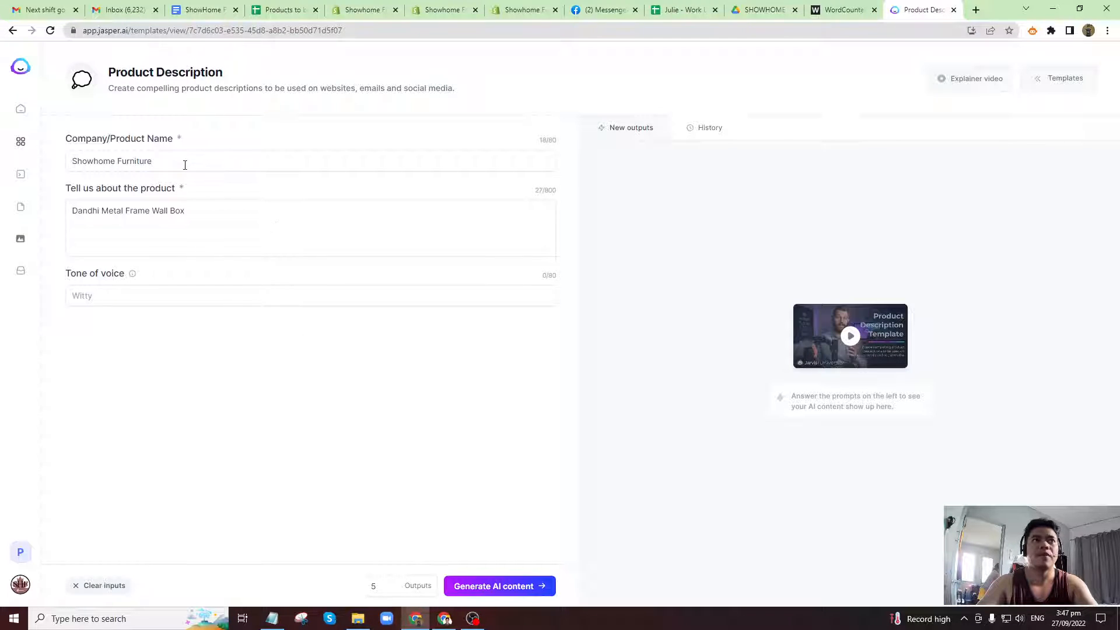
Replace the product details with the copied text "Custom Sectional" and set the number of outputs to 1.
left_click(185, 165)
left_click(228, 226)
key("ctrl+a")
key("ctrl+v")
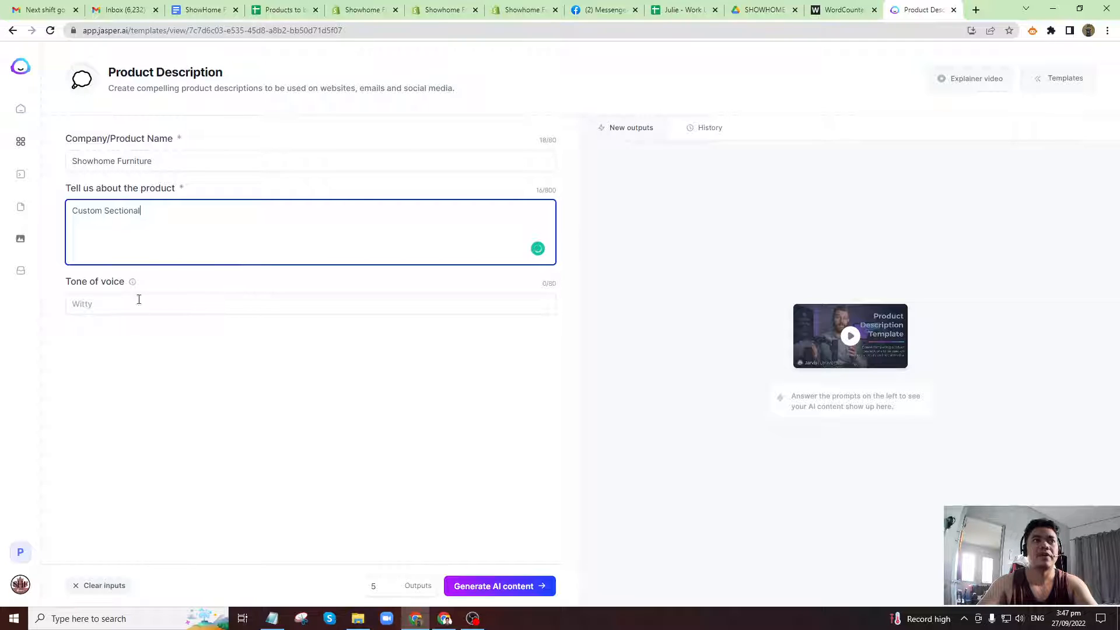
left_click(373, 589)
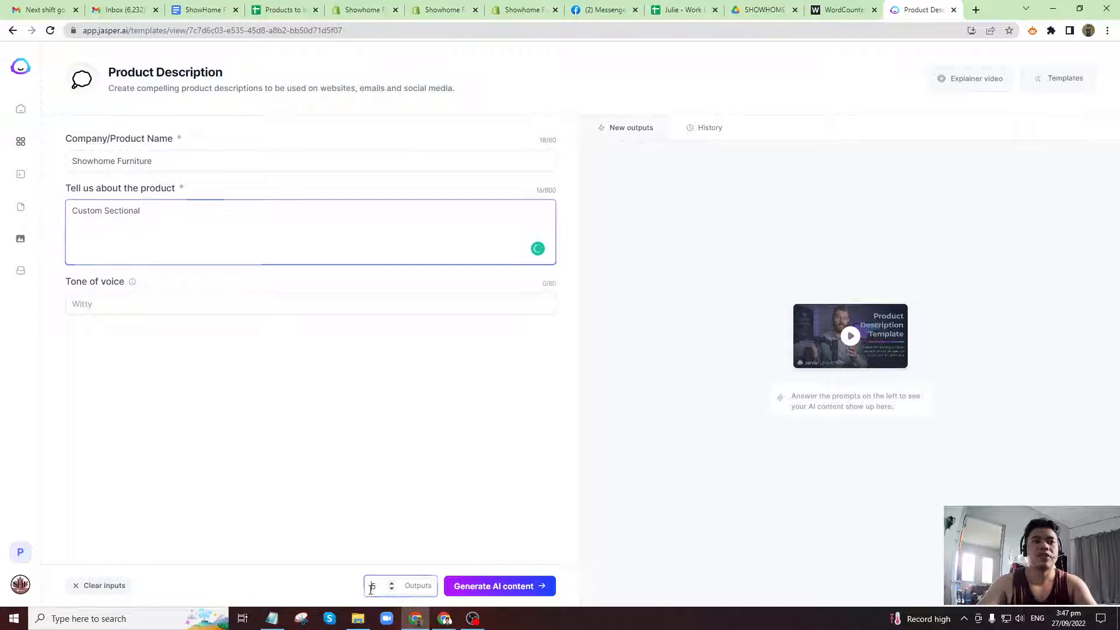
type("1")
left_click_drag(381, 588, 357, 591)
type("1")
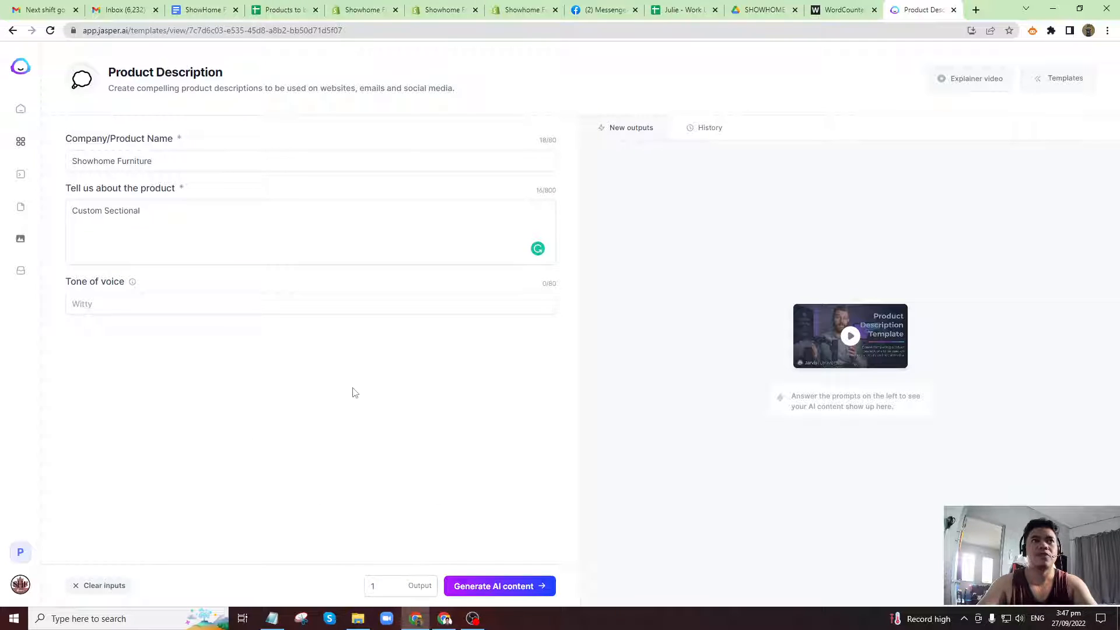
Extend the product details to "Custom Sectional in Calgary" and generate the AI content.
left_click(174, 216)
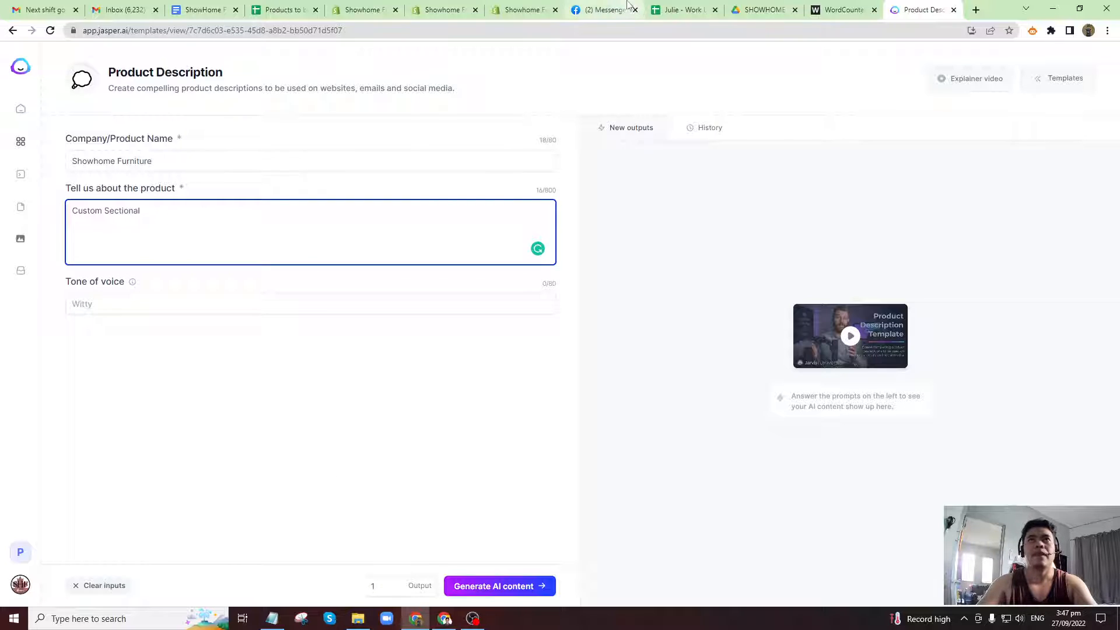
type("in Calgary")
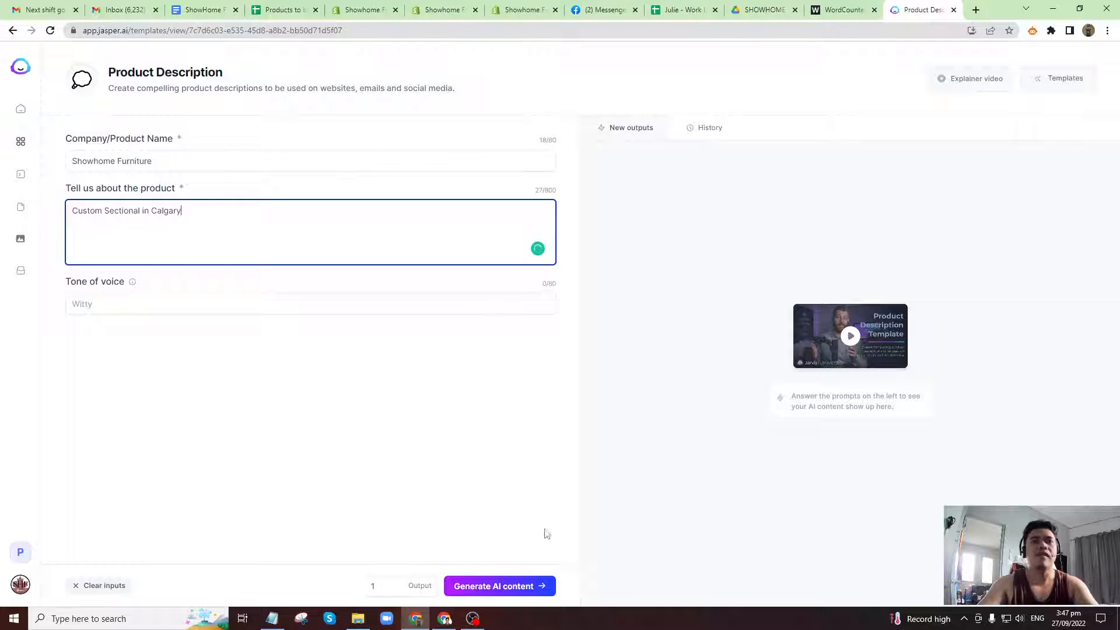
left_click(541, 591)
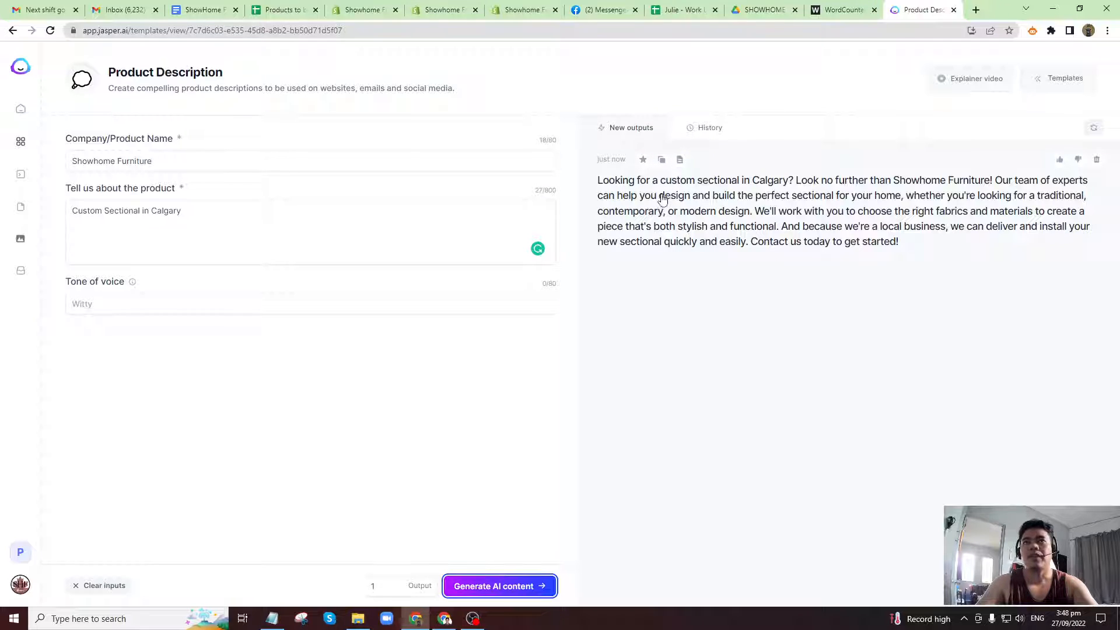
Copy the generated text and paste it into the sectional's Shopify description directly after "This beautiful sofa is made in Canada.".
left_click(661, 161)
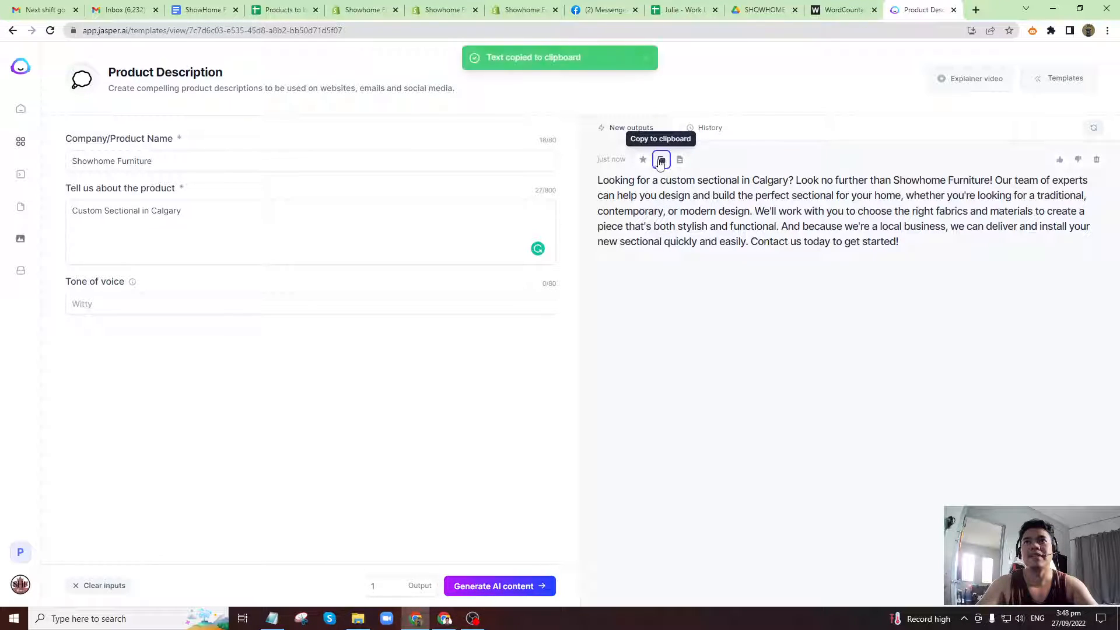
left_click(441, 10)
left_click(518, 10)
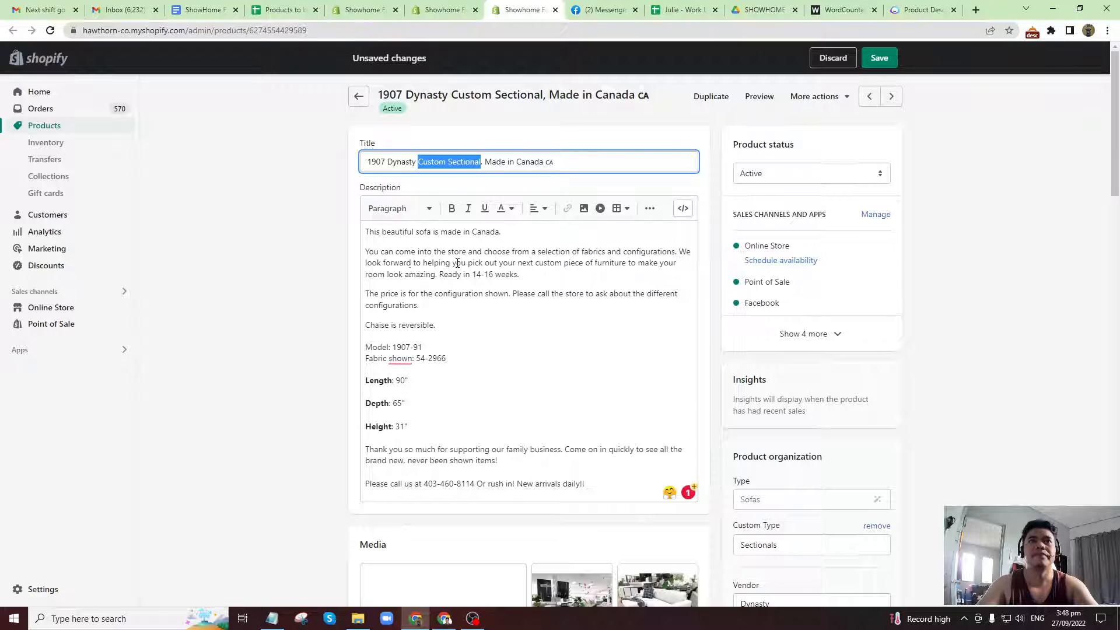
left_click(517, 239)
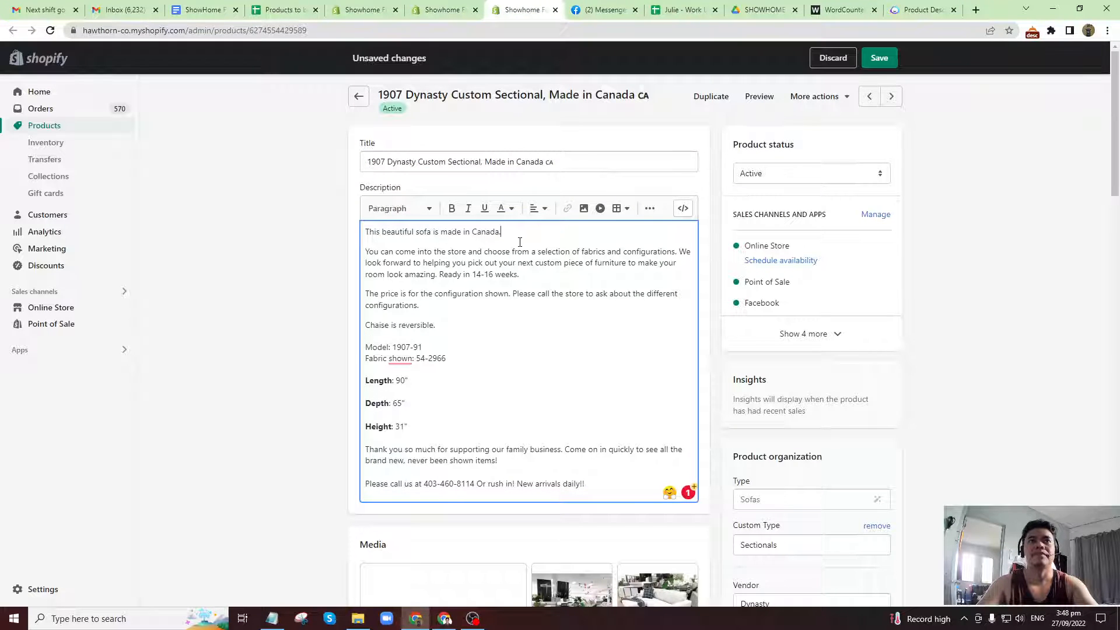
triple_click(520, 241)
left_click(519, 241)
key("ctrl+v")
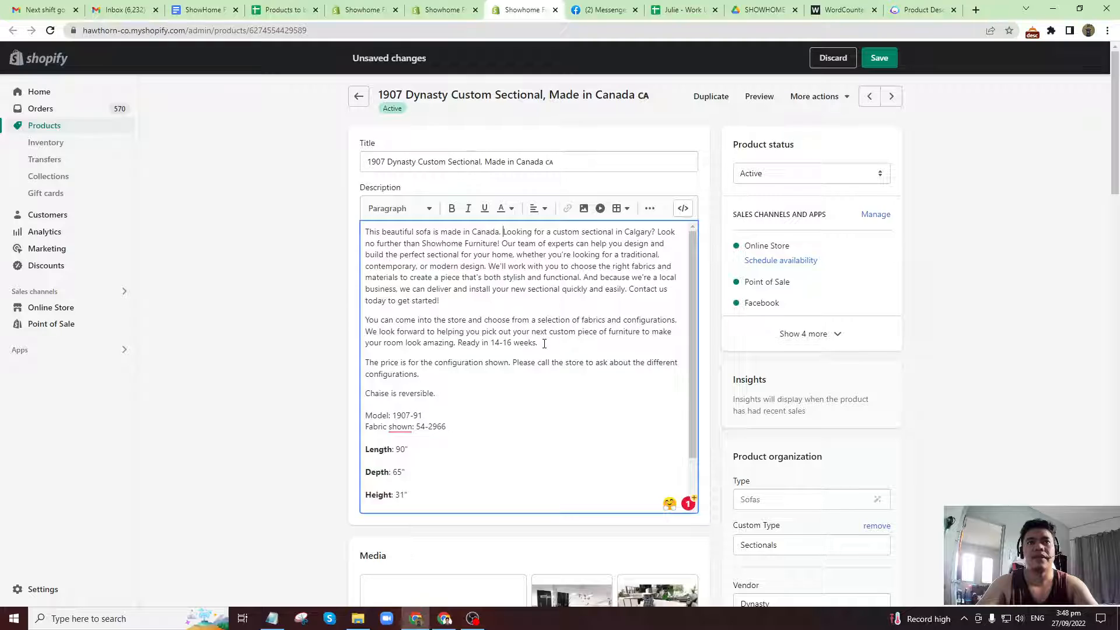
Delete the sentence "Ready in 14-16 weeks." from the second paragraph of the sectional's description.
left_click_drag(459, 344, 537, 346)
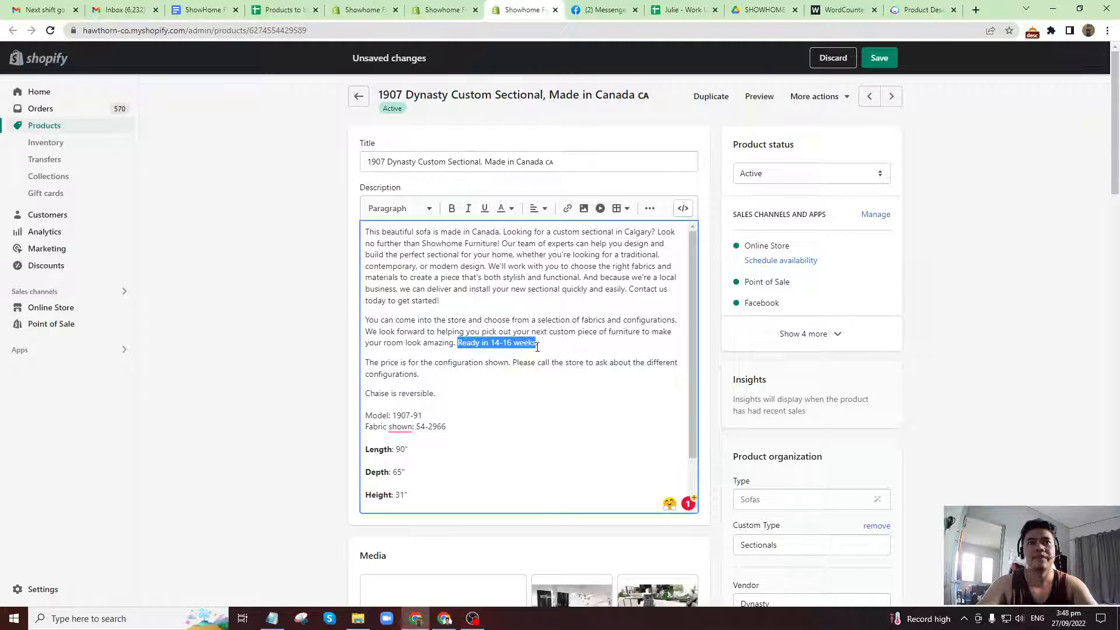
left_click(538, 346)
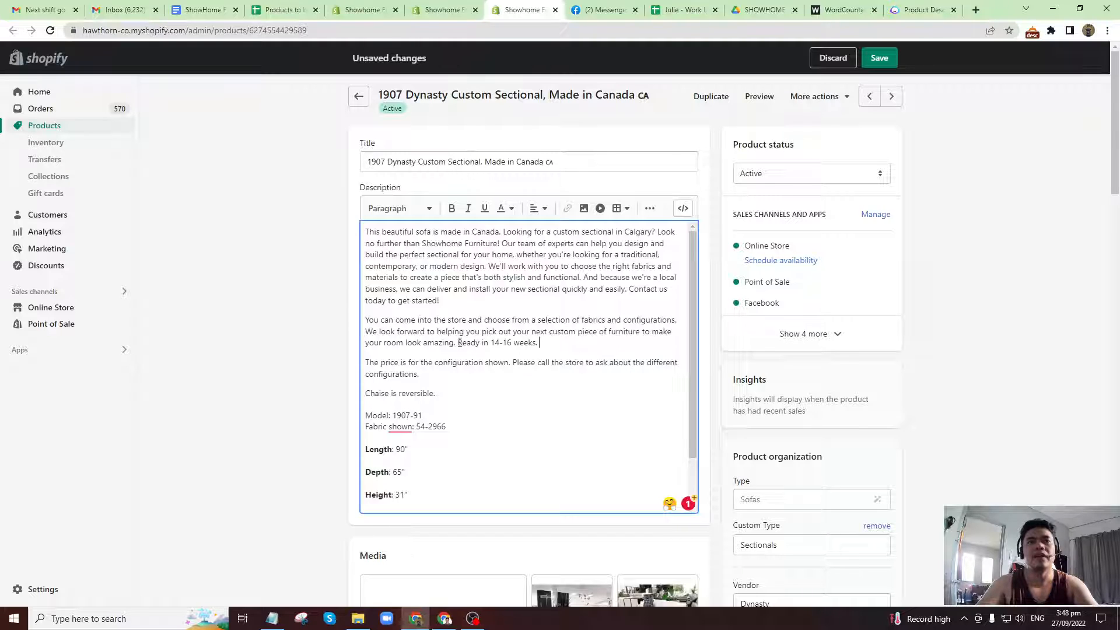
left_click_drag(538, 344, 455, 344)
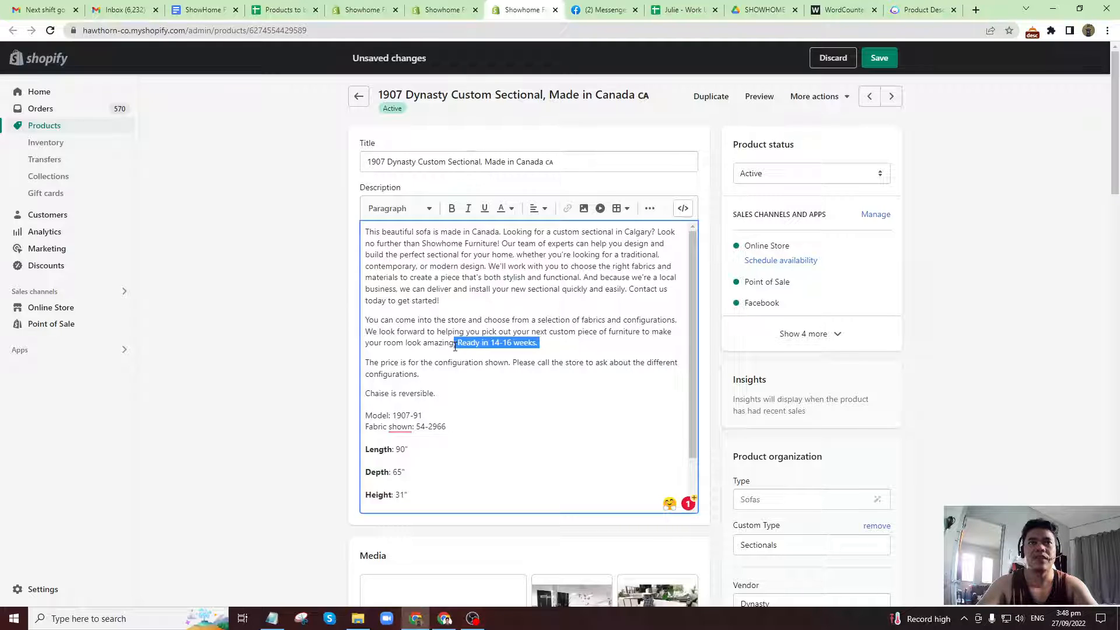
key("BackSpace")
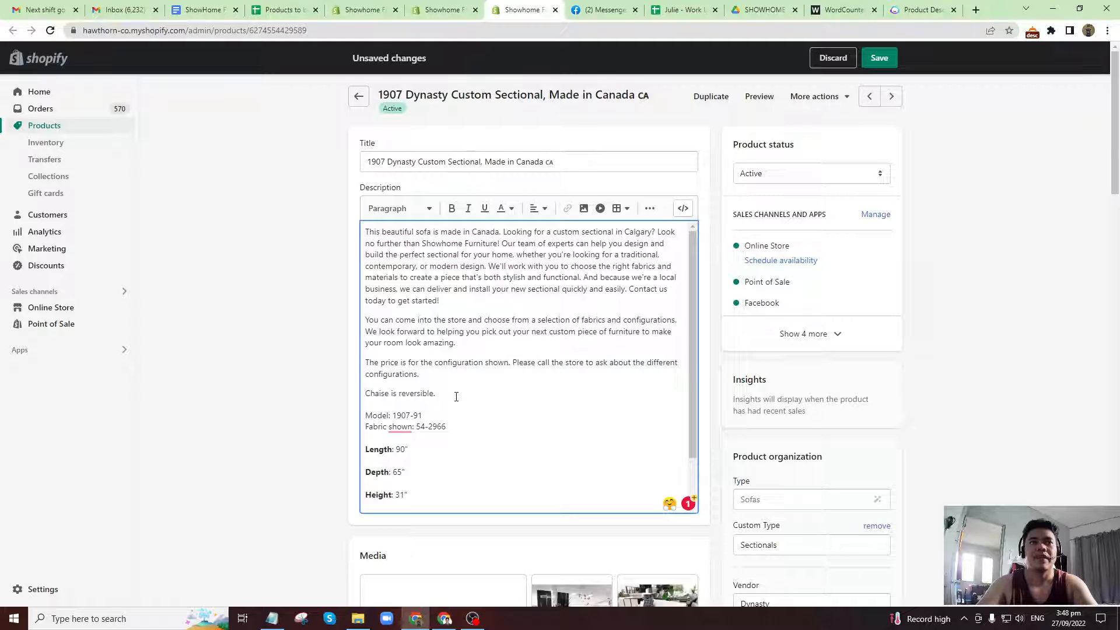
Review the rest of the sectional's description and the keyword "Custom Sectional" in its title.
scroll(453, 396, "down", 1)
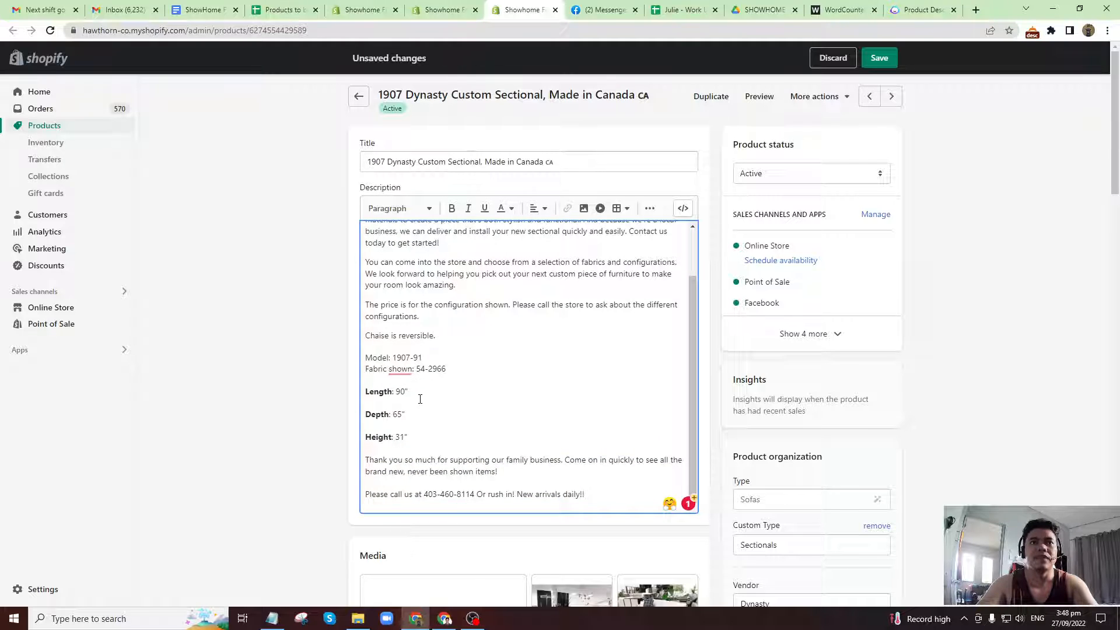
scroll(430, 375, "down", 2)
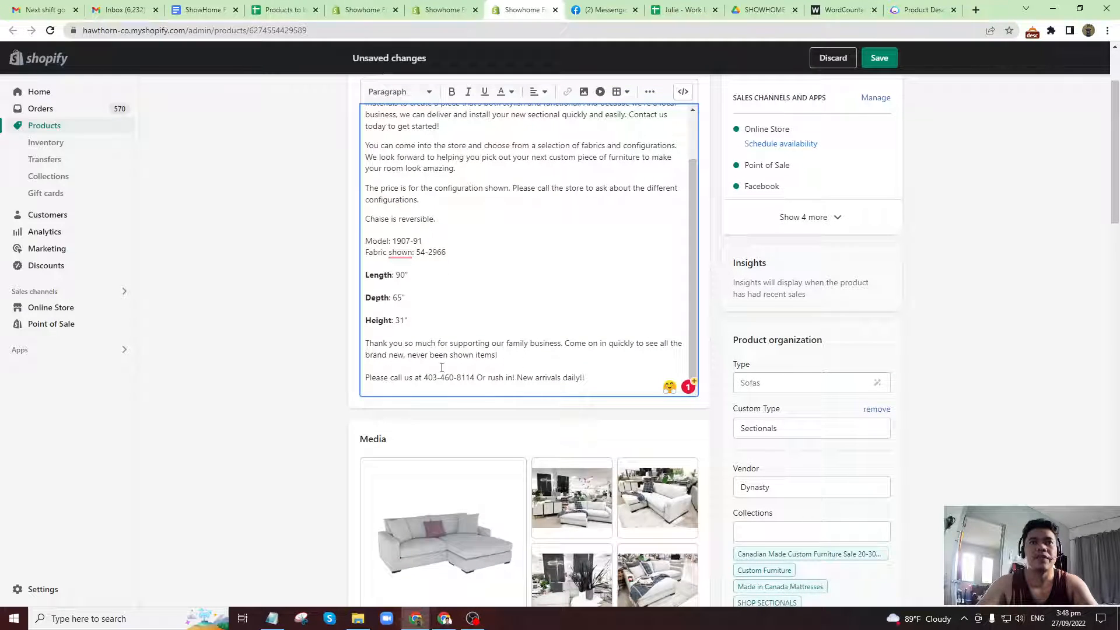
scroll(572, 370, "up", 2)
scroll(579, 352, "down", 2)
scroll(773, 442, "up", 1)
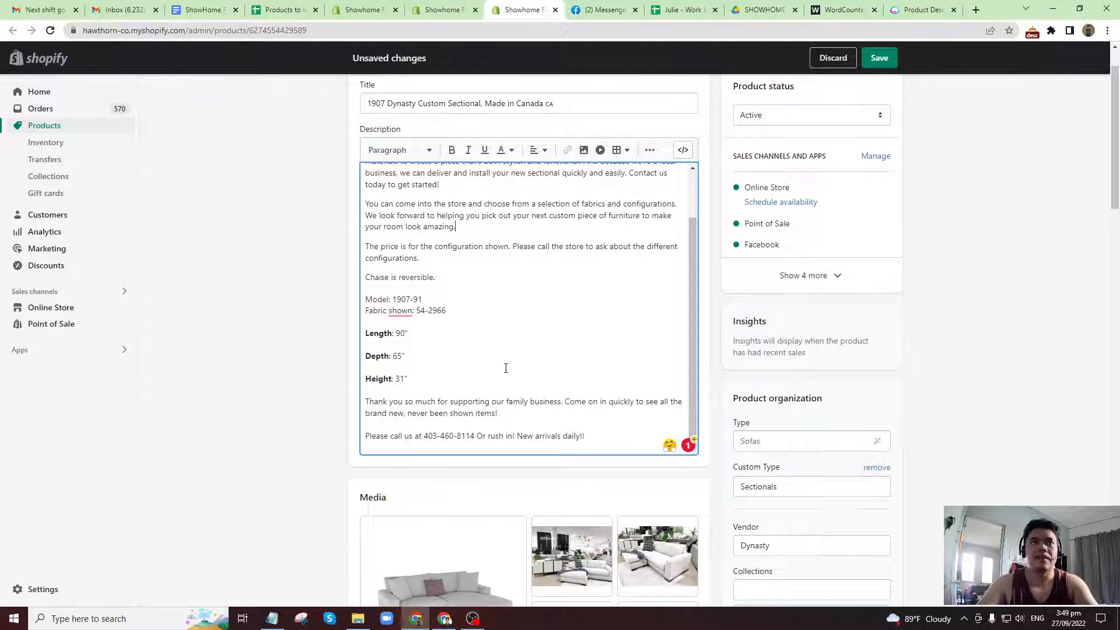
scroll(506, 368, "up", 3)
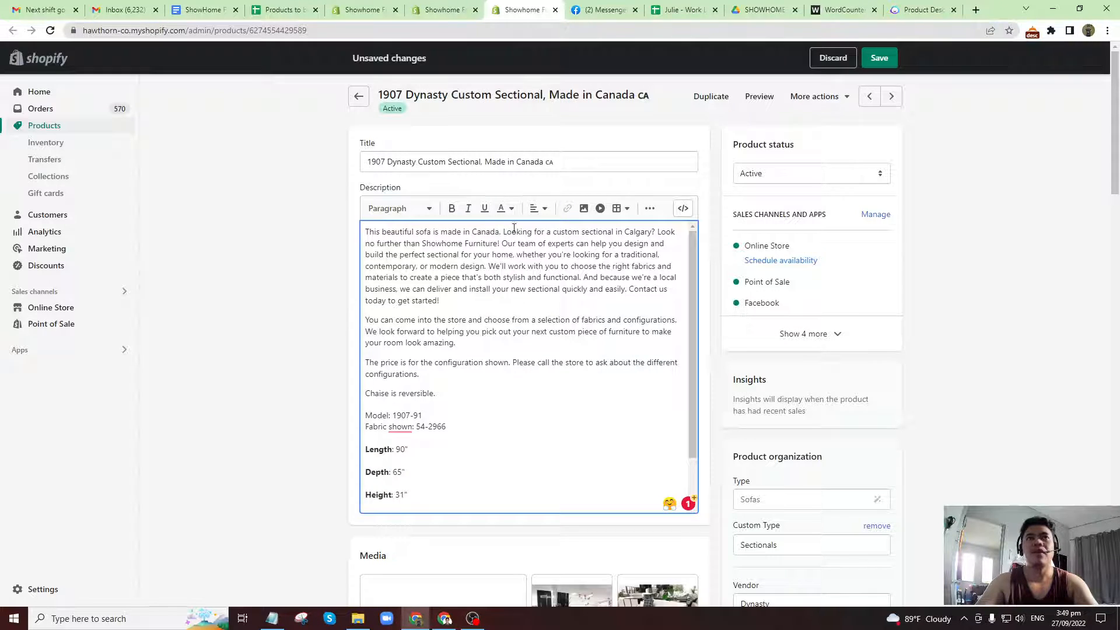
left_click_drag(419, 162, 482, 161)
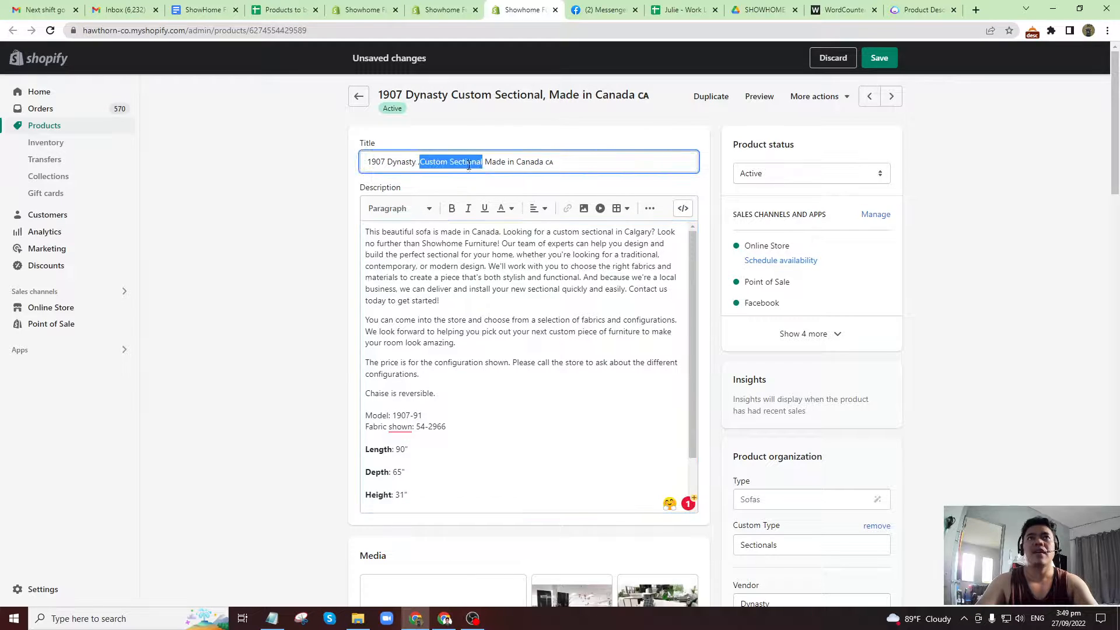
left_click(586, 265)
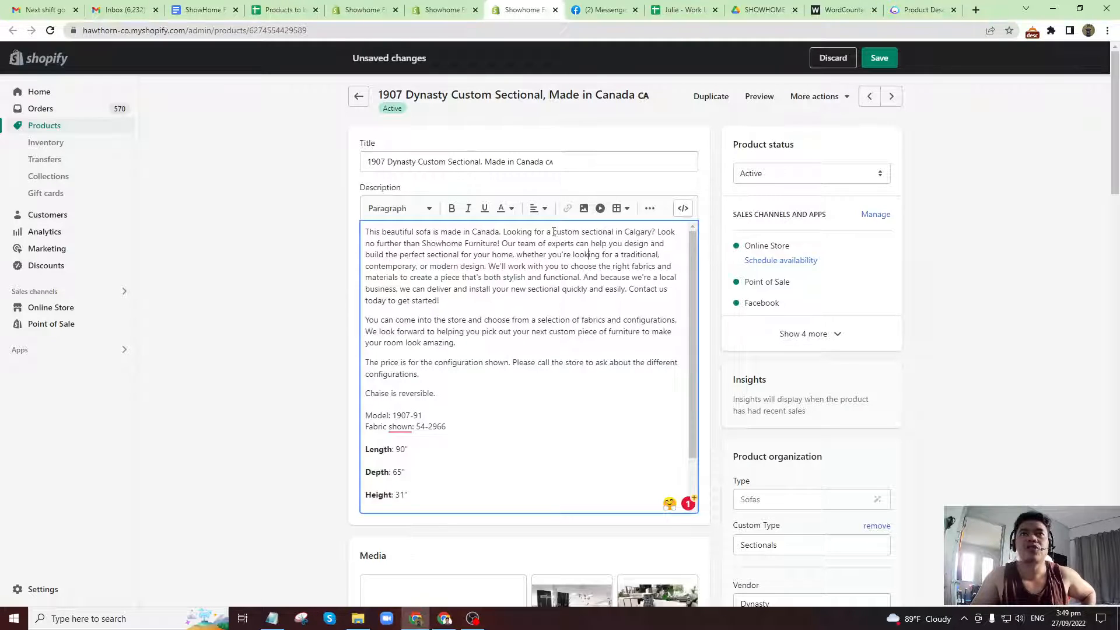
Start a link on "custom sectional in Calgary" in the description's second sentence, with "custom sectional in Calgary" as the link title.
left_click_drag(553, 231, 621, 233)
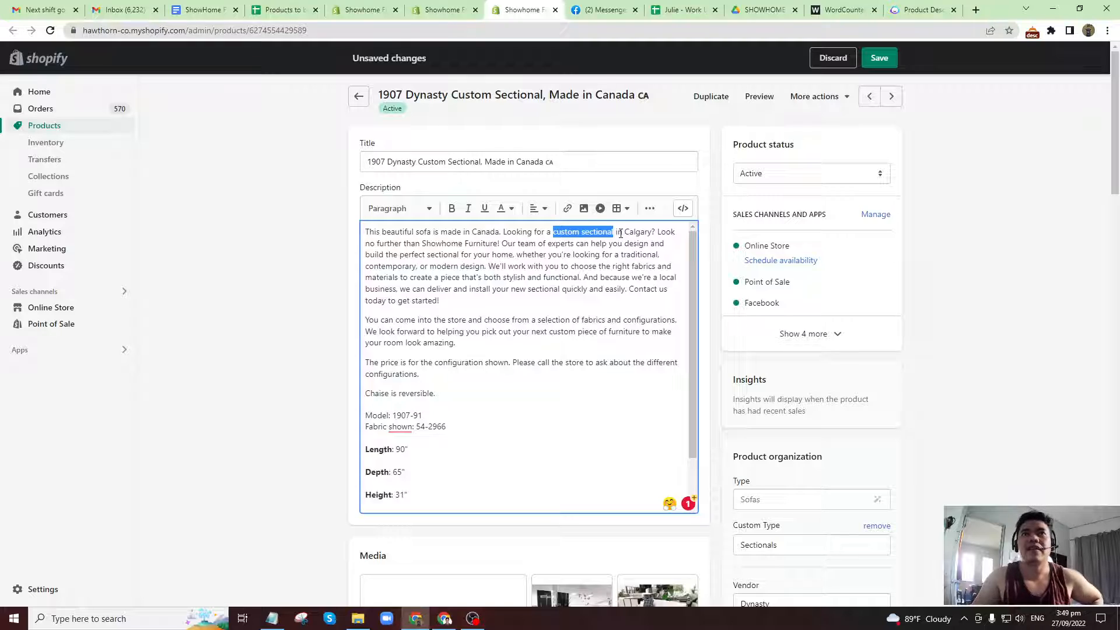
left_click(618, 232)
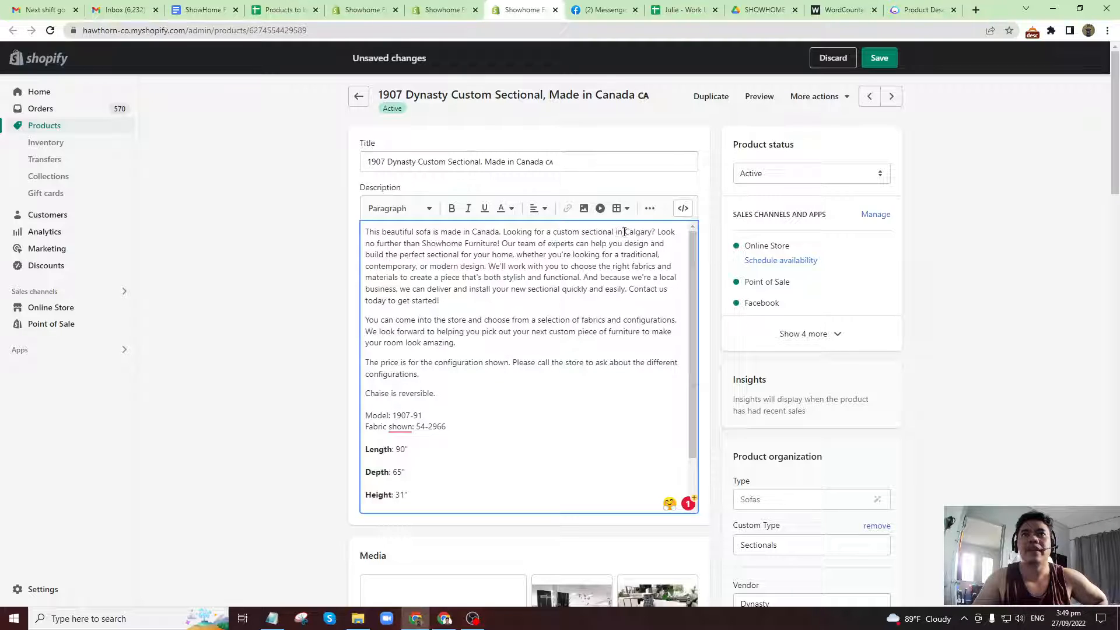
left_click_drag(552, 232, 651, 234)
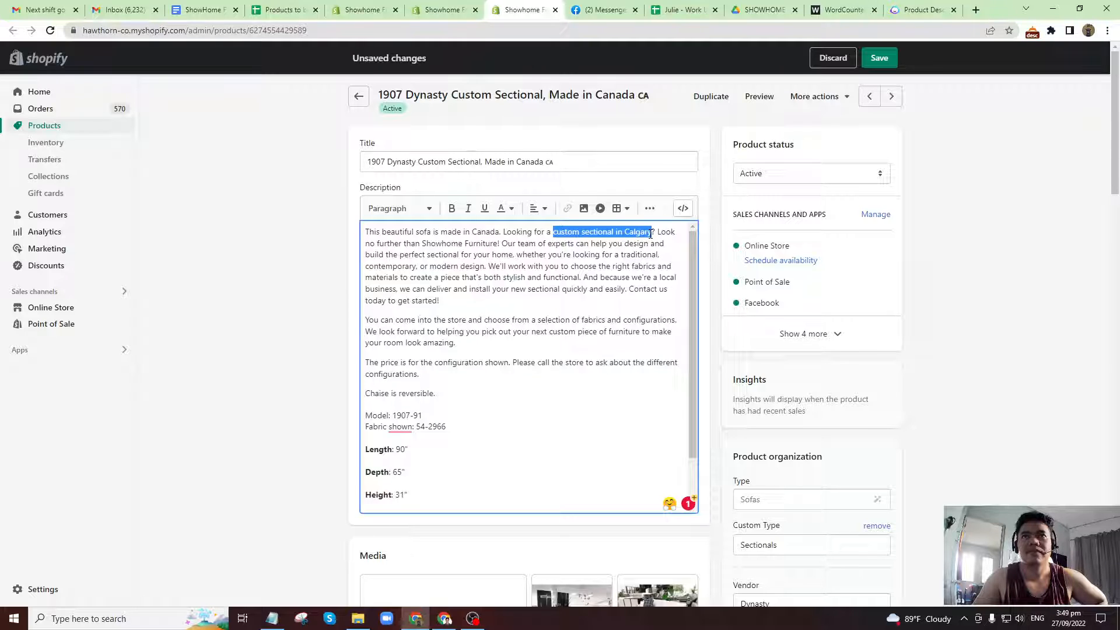
left_click(567, 208)
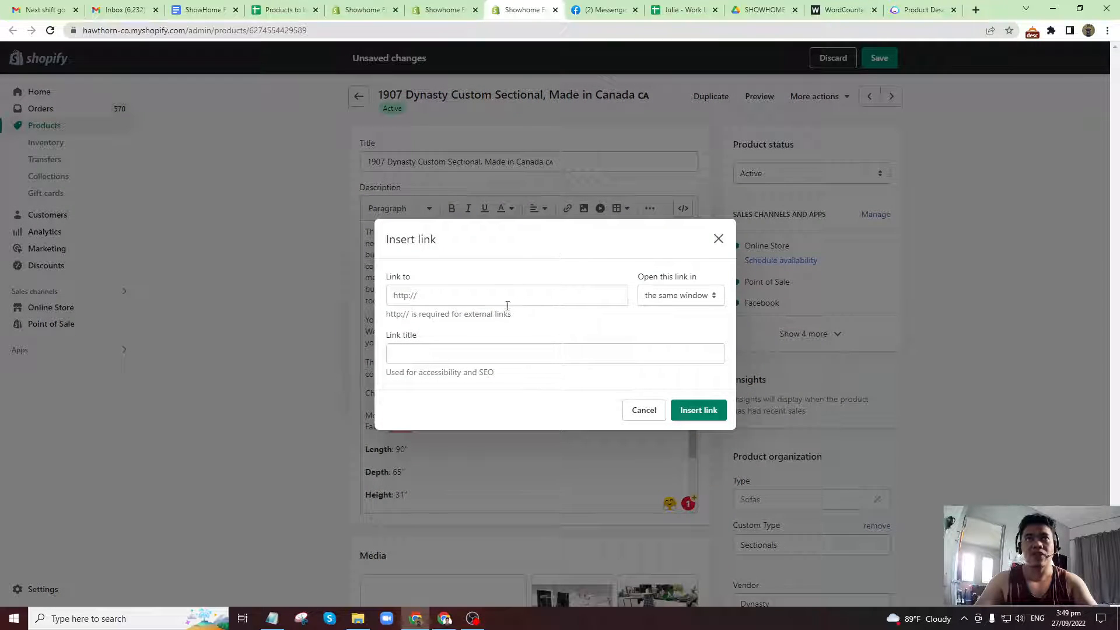
left_click(410, 354)
key("ctrl+v")
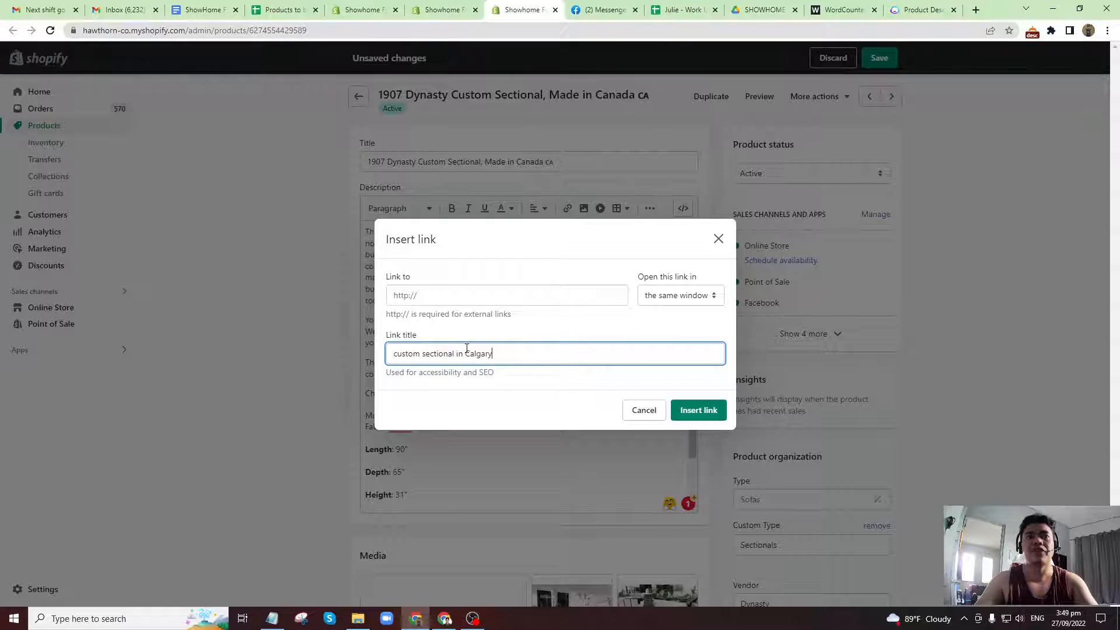
left_click(409, 295)
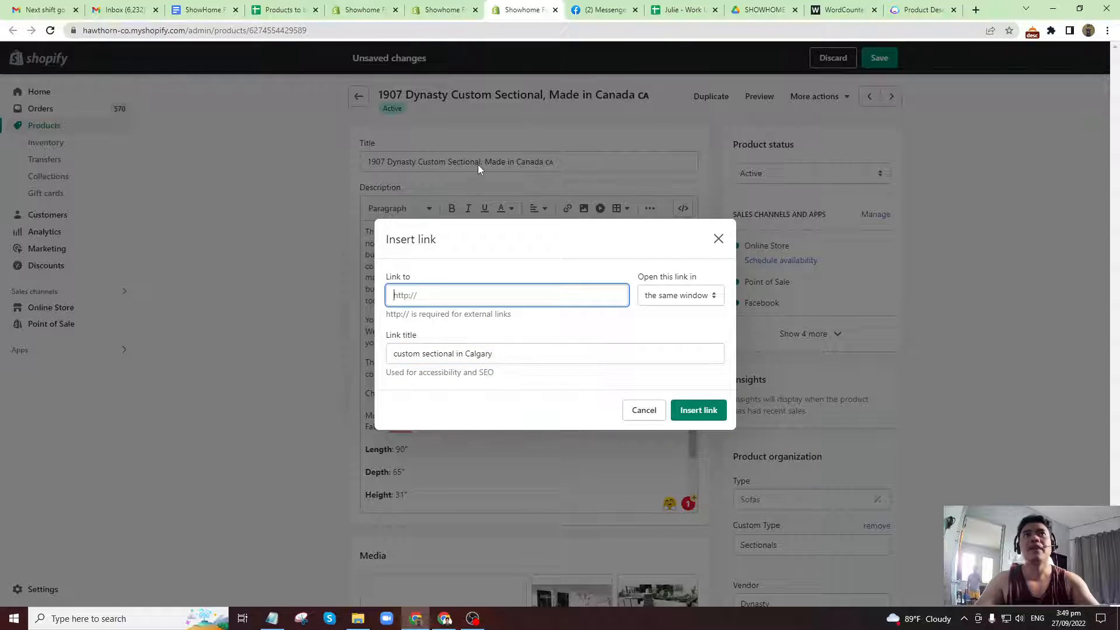
Open the Showhome Furniture website in a new browser tab and go to its Canadian Sectionals collection.
left_click(976, 10)
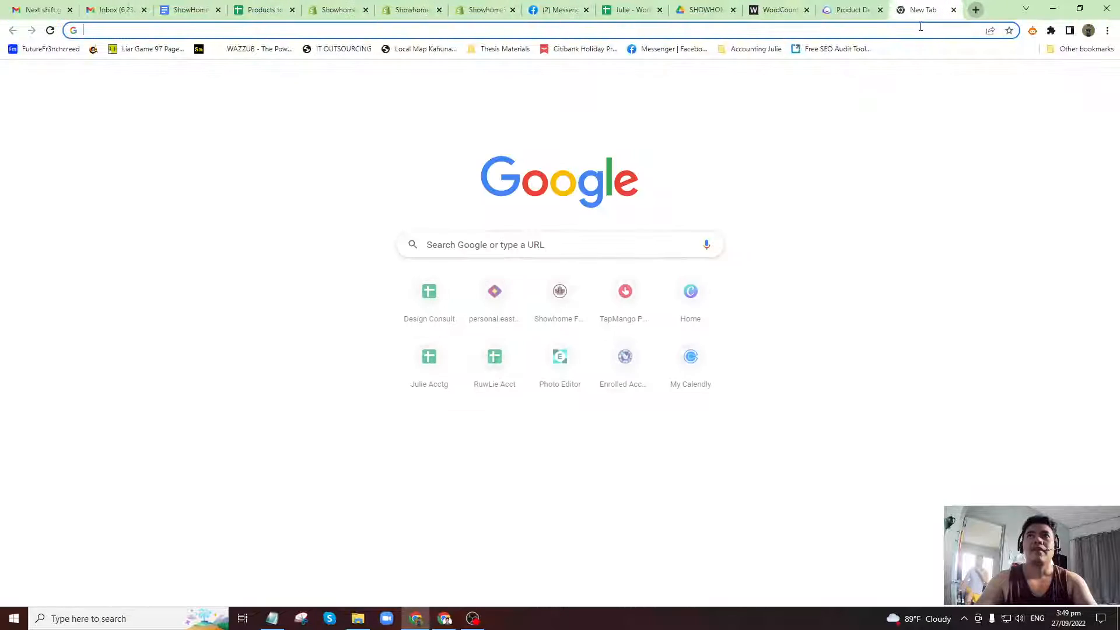
type("show")
key("Return")
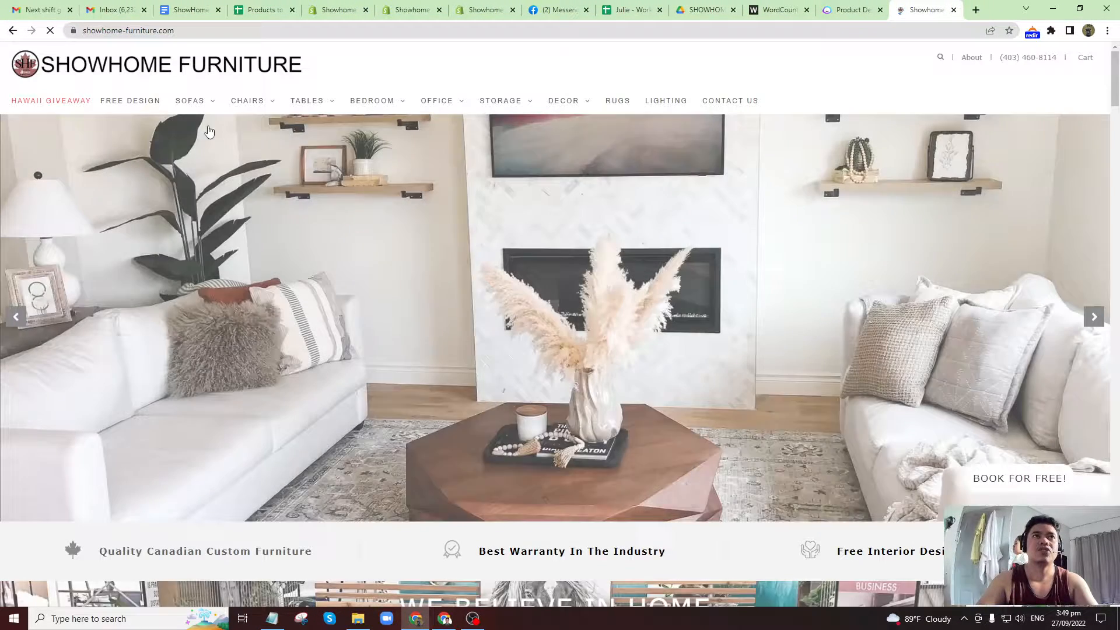
mouse_move(190, 108)
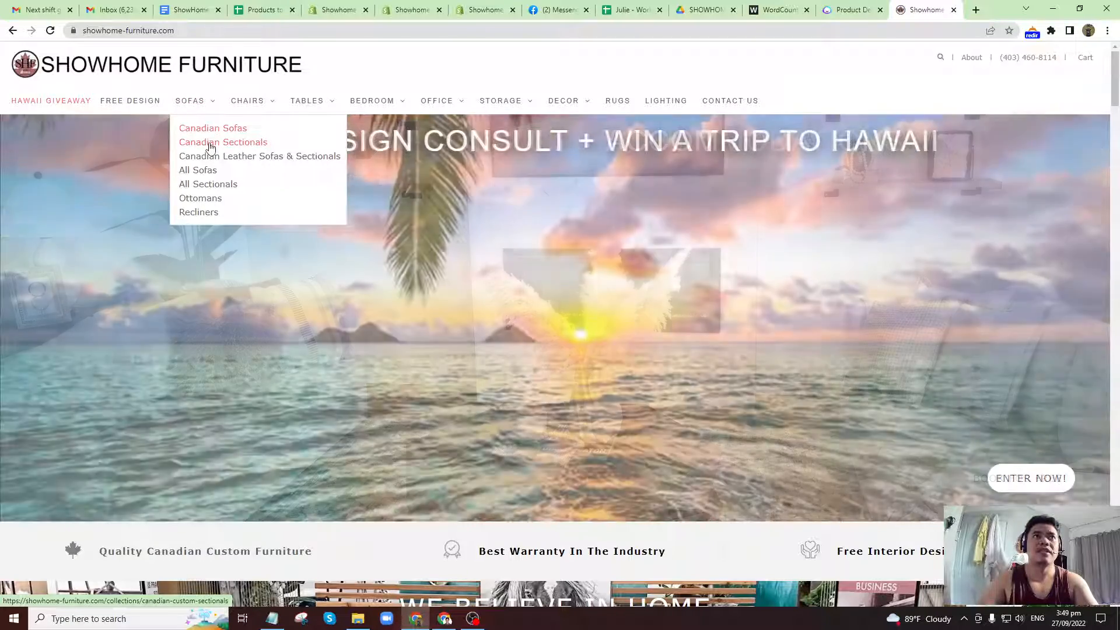
left_click(454, 6)
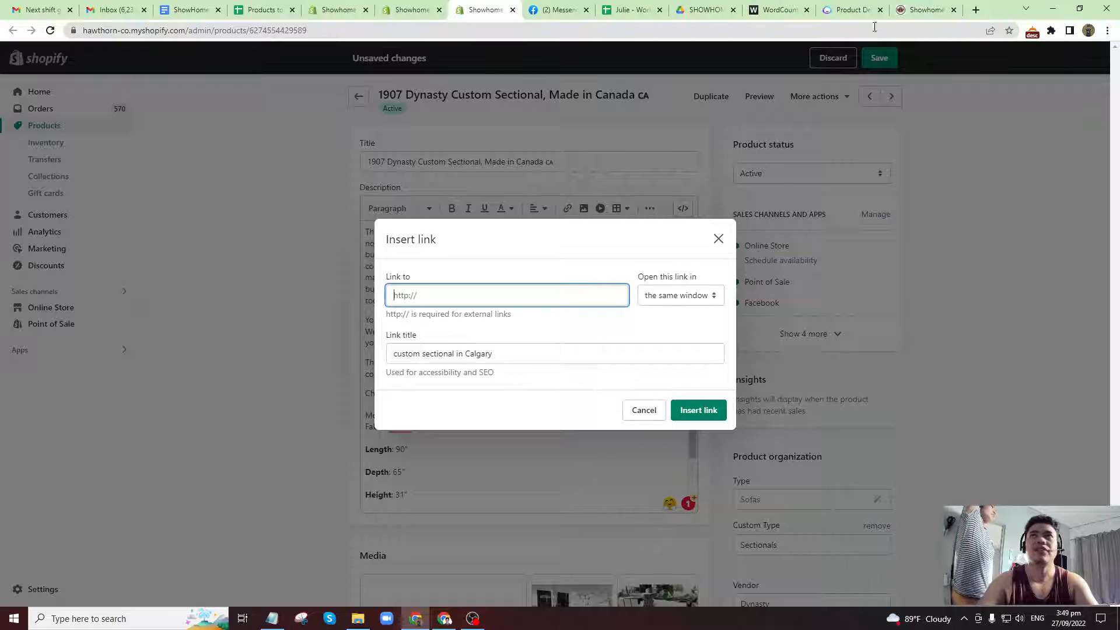
left_click(923, 10)
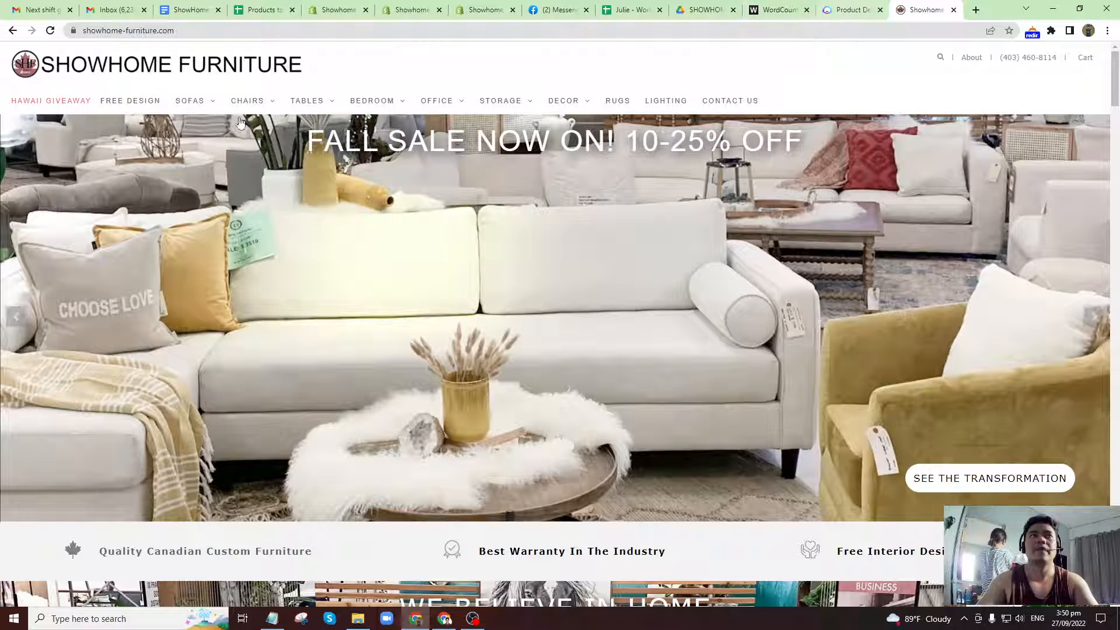
mouse_move(193, 102)
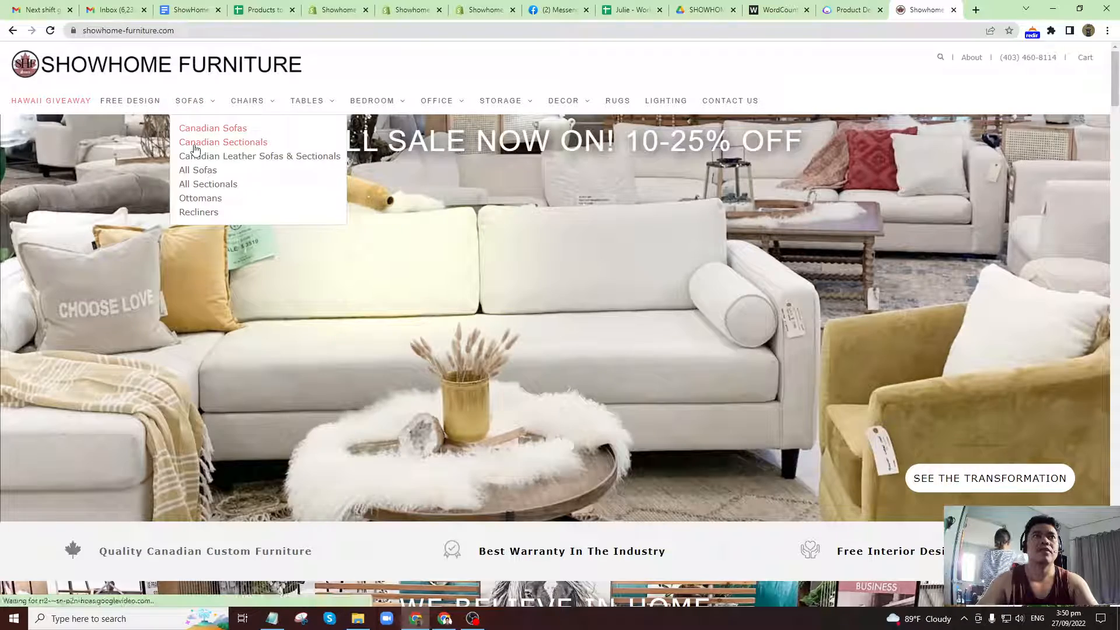
left_click(194, 146)
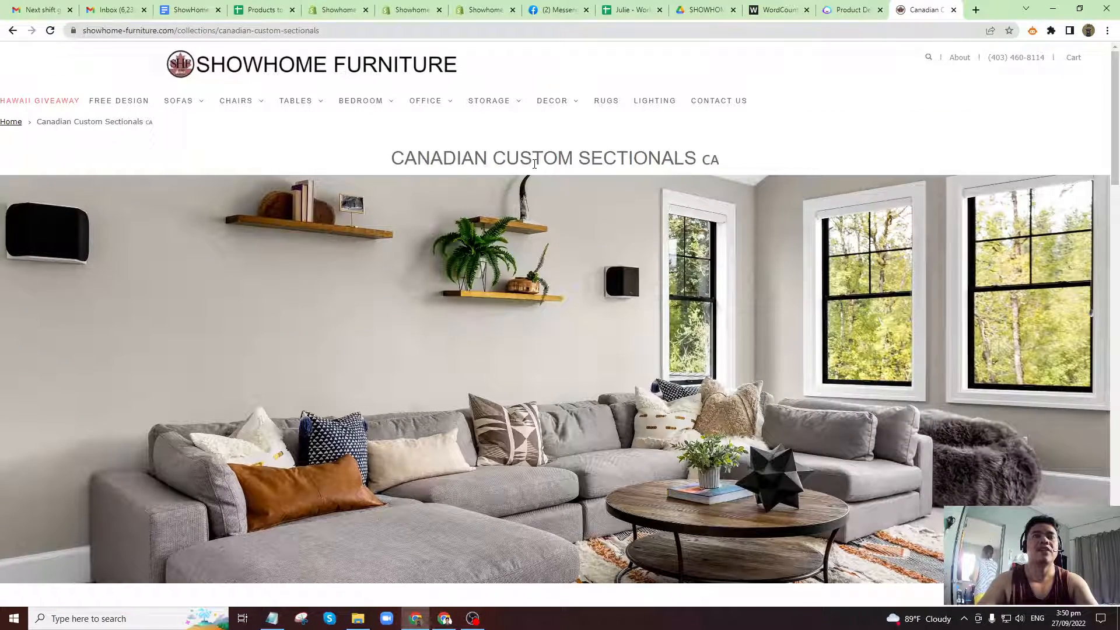
Copy the Canadian Custom Sectionals page address and insert it as the target of the description link.
left_click_drag(408, 158, 624, 159)
left_click(360, 119)
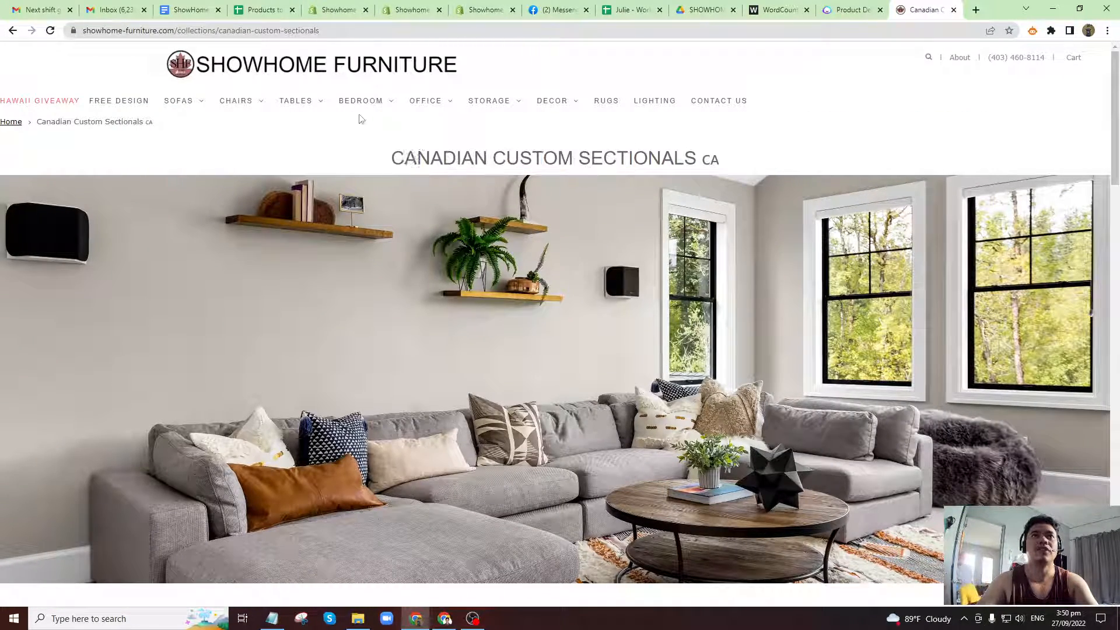
left_click(335, 30)
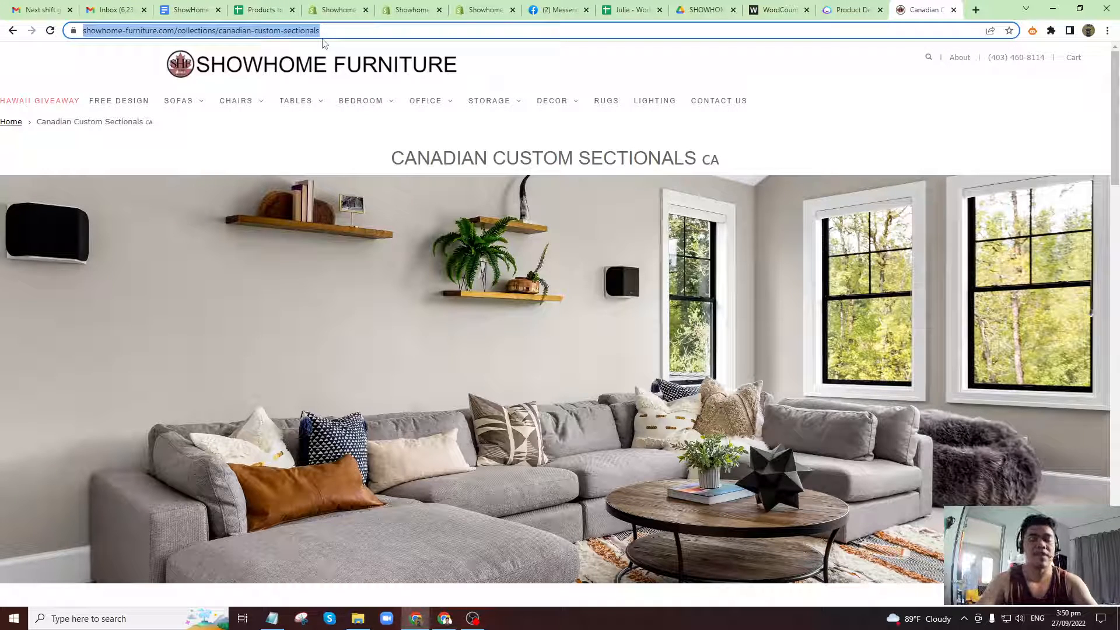
left_click(459, 9)
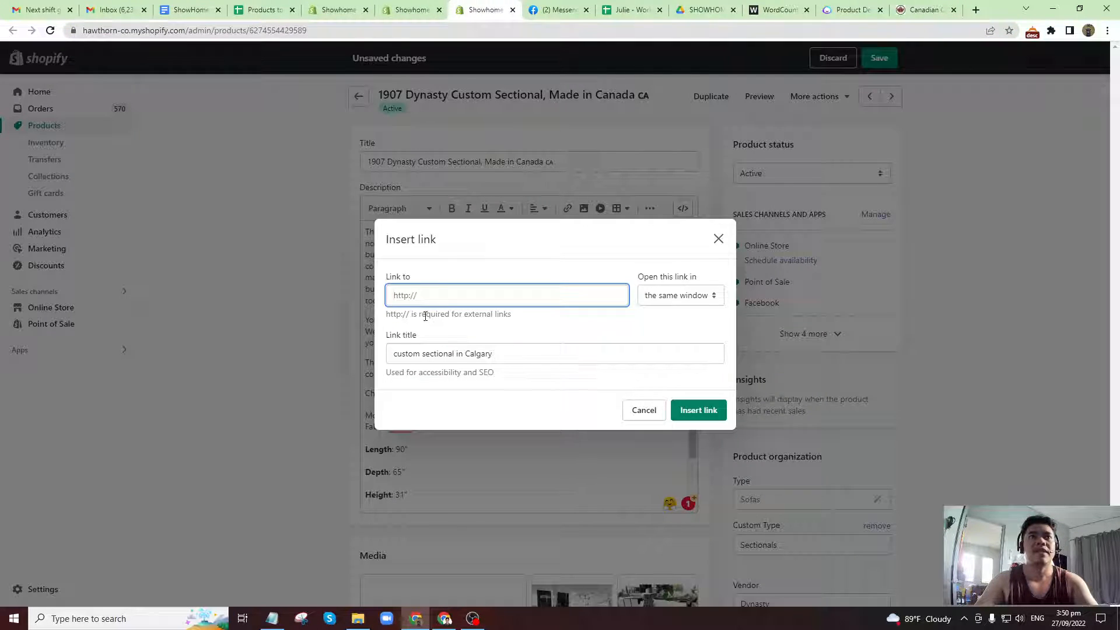
key("ctrl+v")
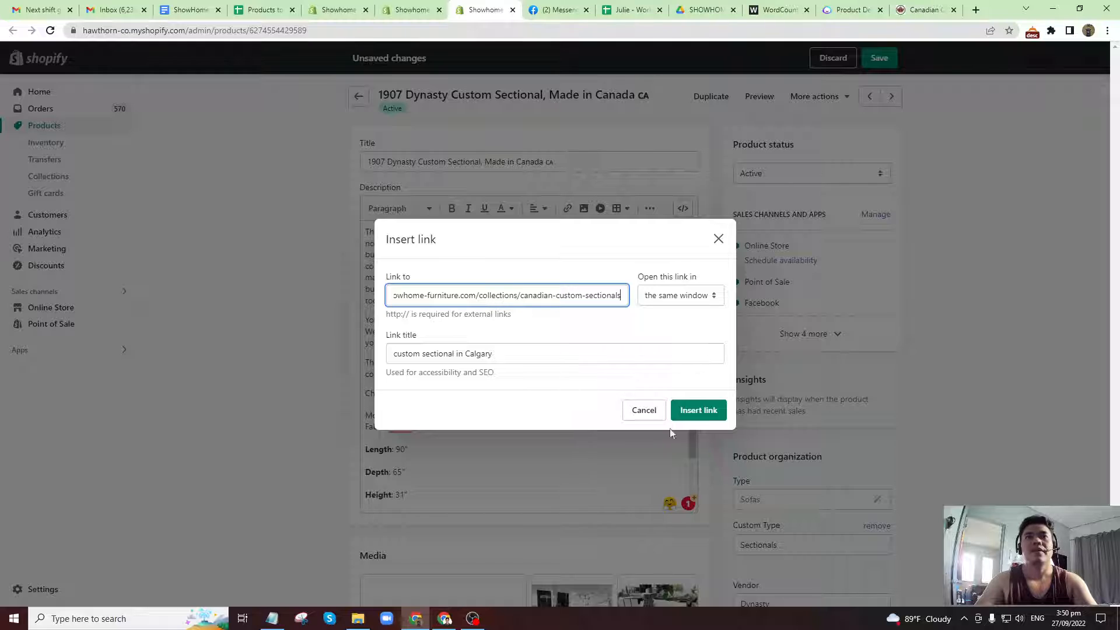
left_click(690, 411)
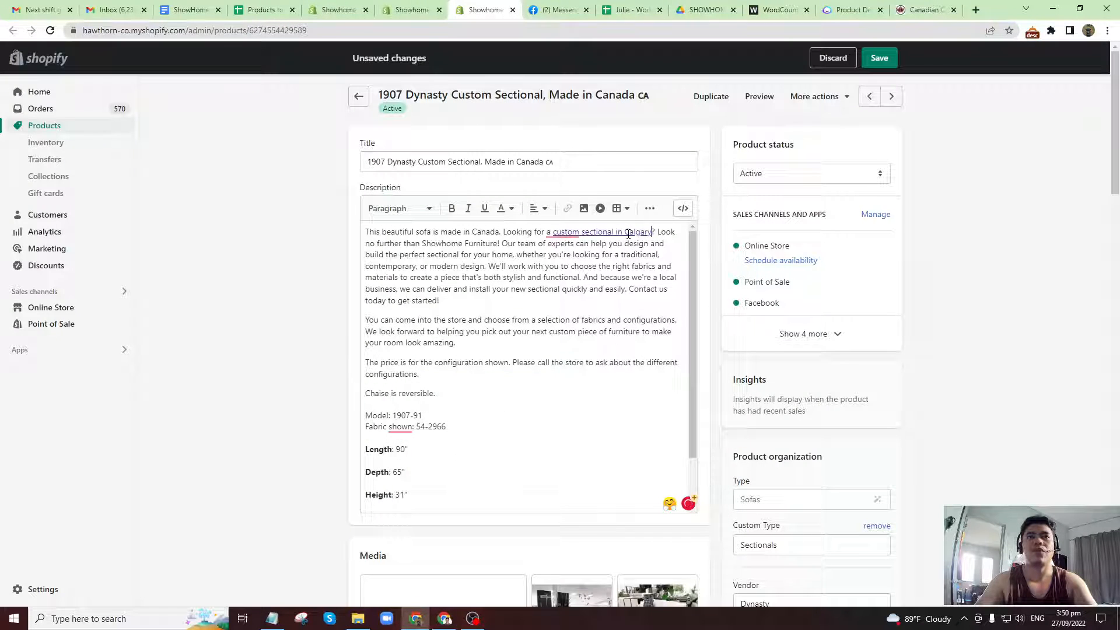
Check the linked phrase in the description and save the product.
left_click(609, 233)
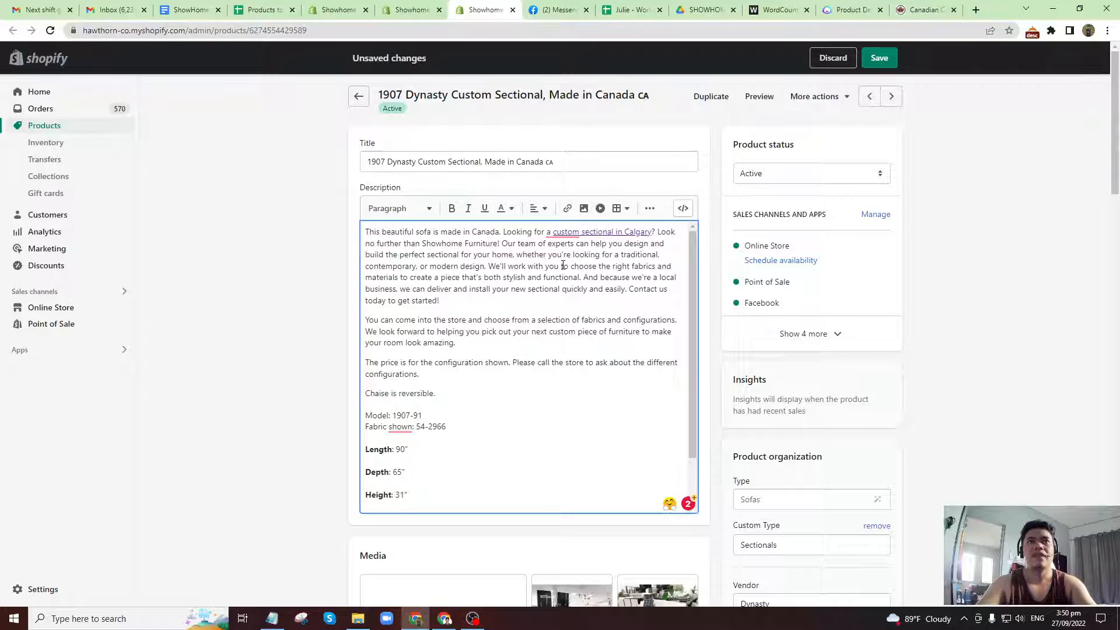
mouse_move(559, 231)
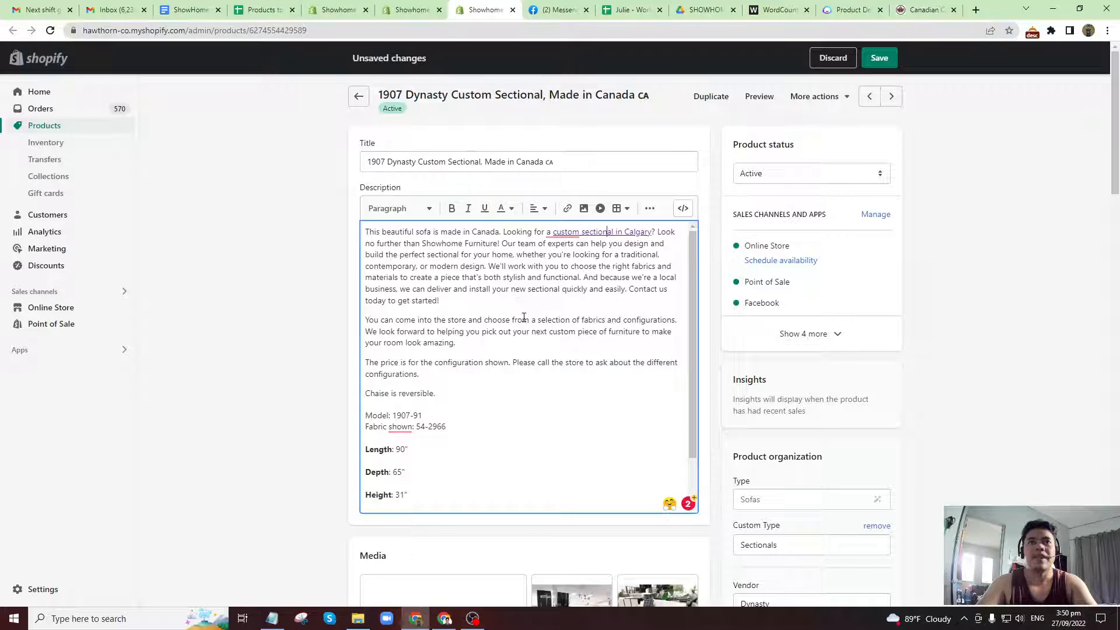
left_click(880, 57)
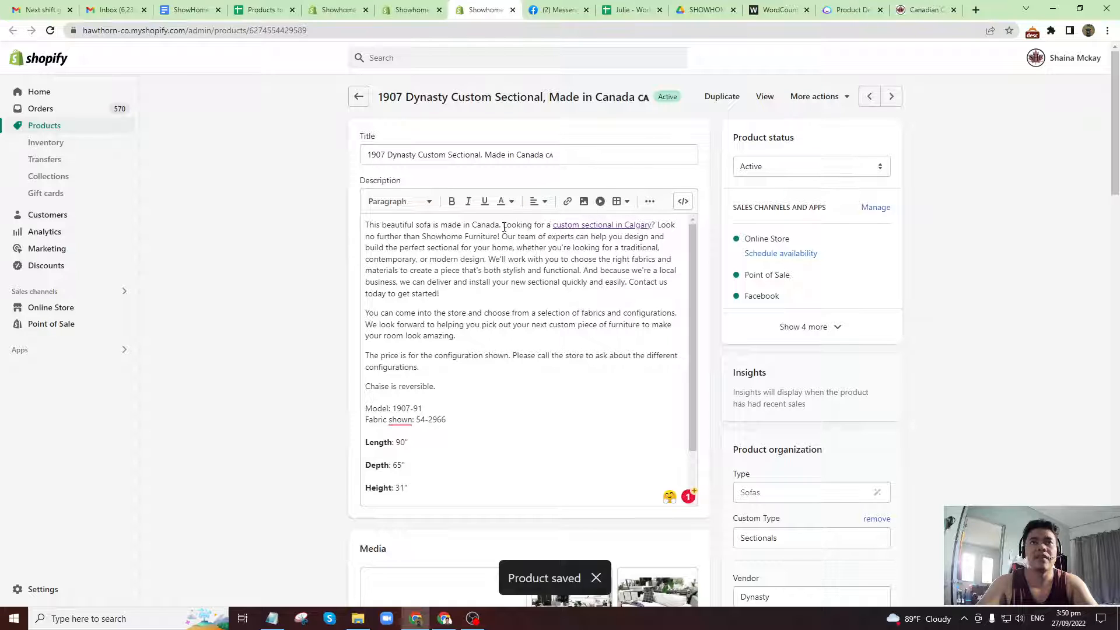
Look over the saved product page down to its search engine listing and back to the description.
scroll(467, 473, "down", 3)
scroll(334, 455, "down", 10)
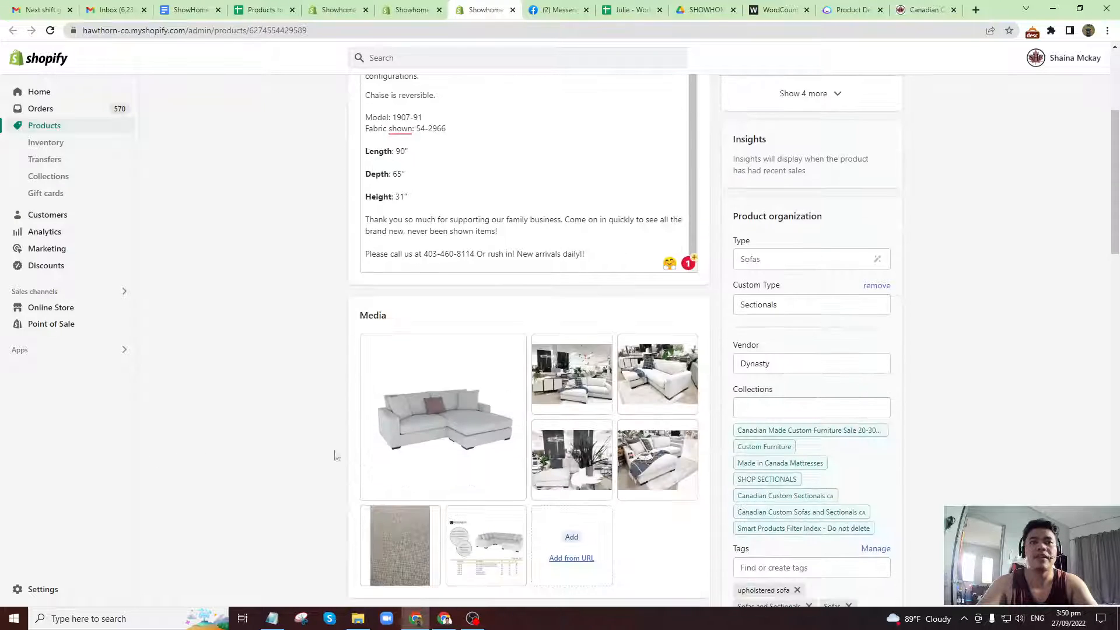
scroll(374, 467, "down", 10)
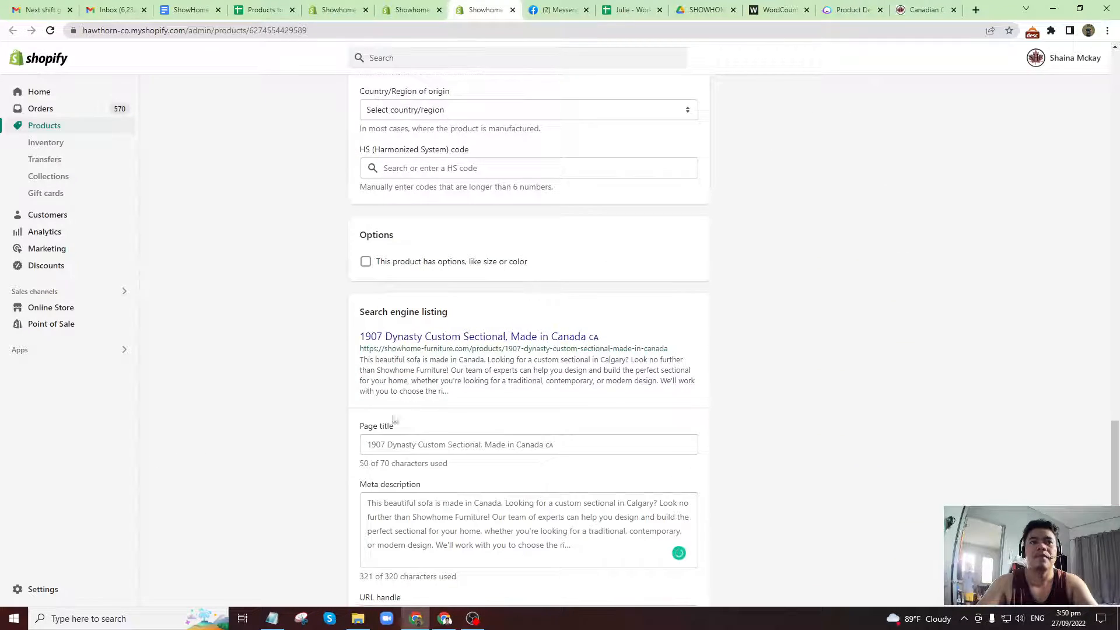
scroll(343, 312, "up", 15)
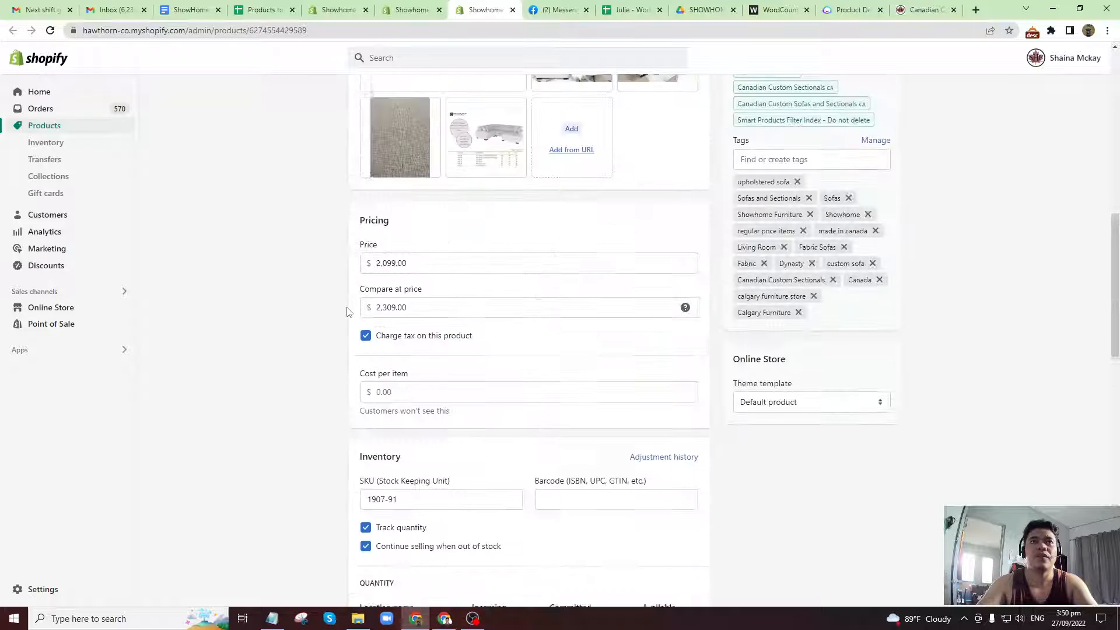
scroll(344, 308, "up", 1)
scroll(471, 311, "up", 2)
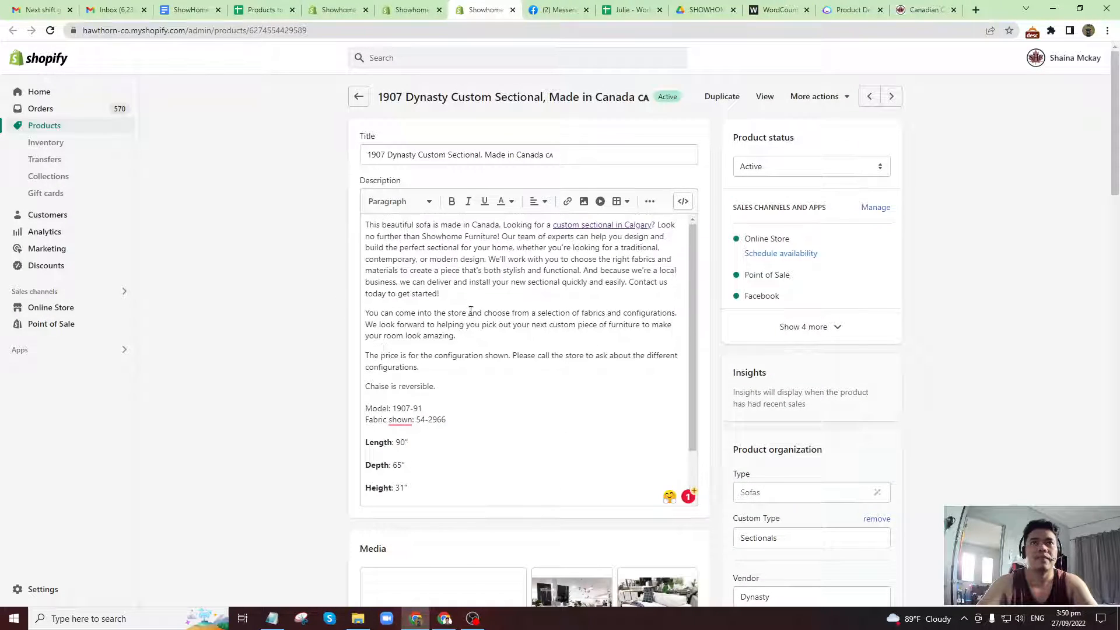
Copy the description's opening text through "modern design." and use it as the meta description in the search engine listing.
left_click_drag(363, 226, 487, 270)
key("ctrl+c")
scroll(172, 443, "down", 15)
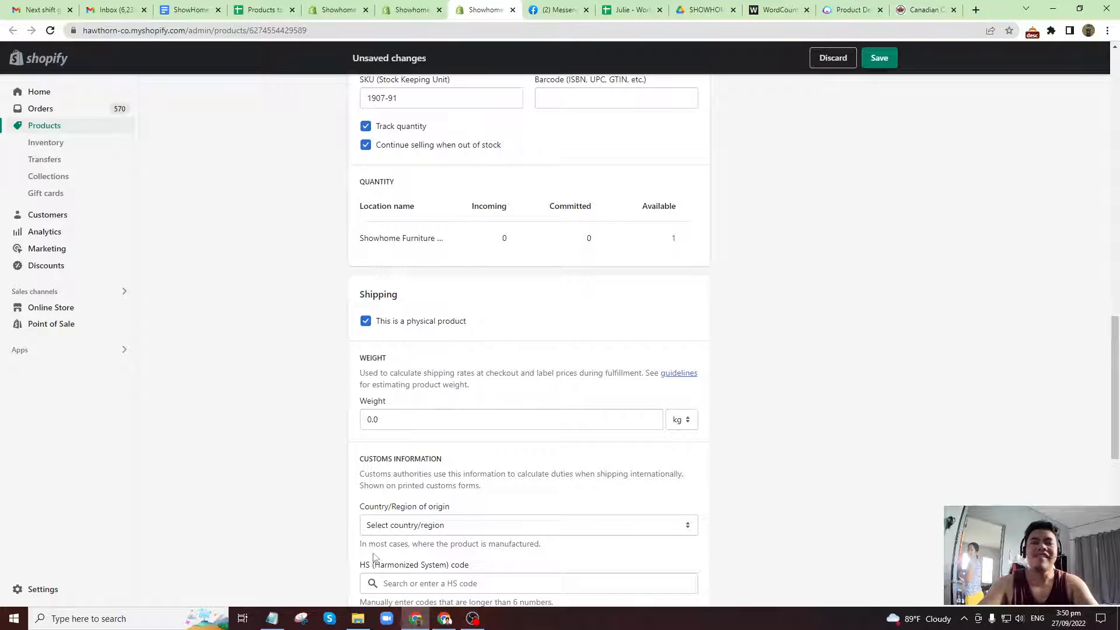
scroll(379, 524, "down", 8)
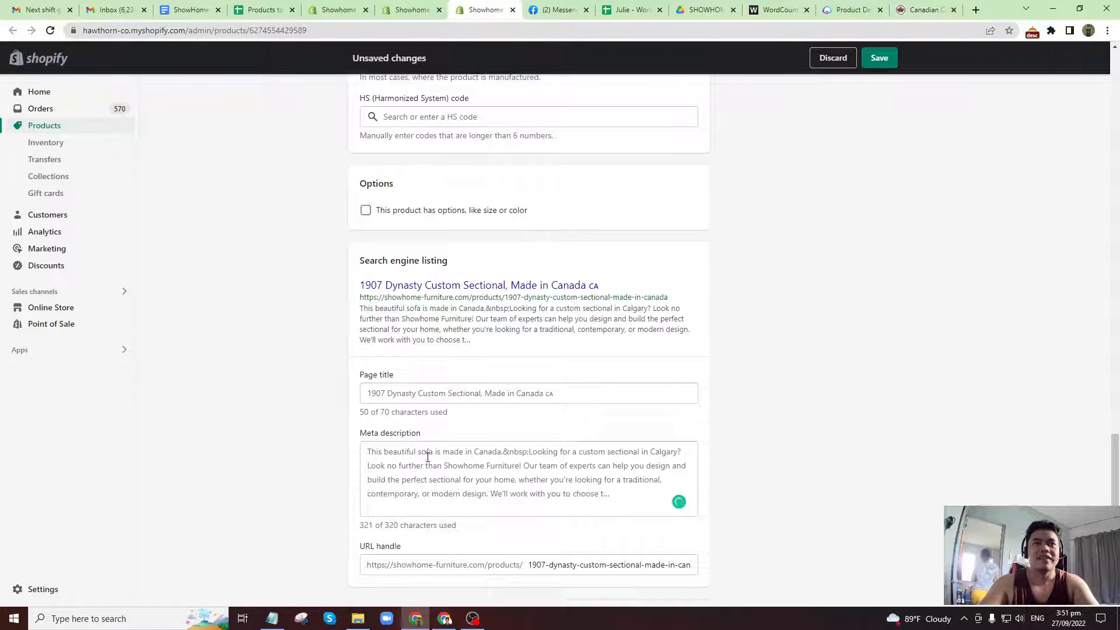
left_click(428, 457)
key("ctrl+a")
key("ctrl+v")
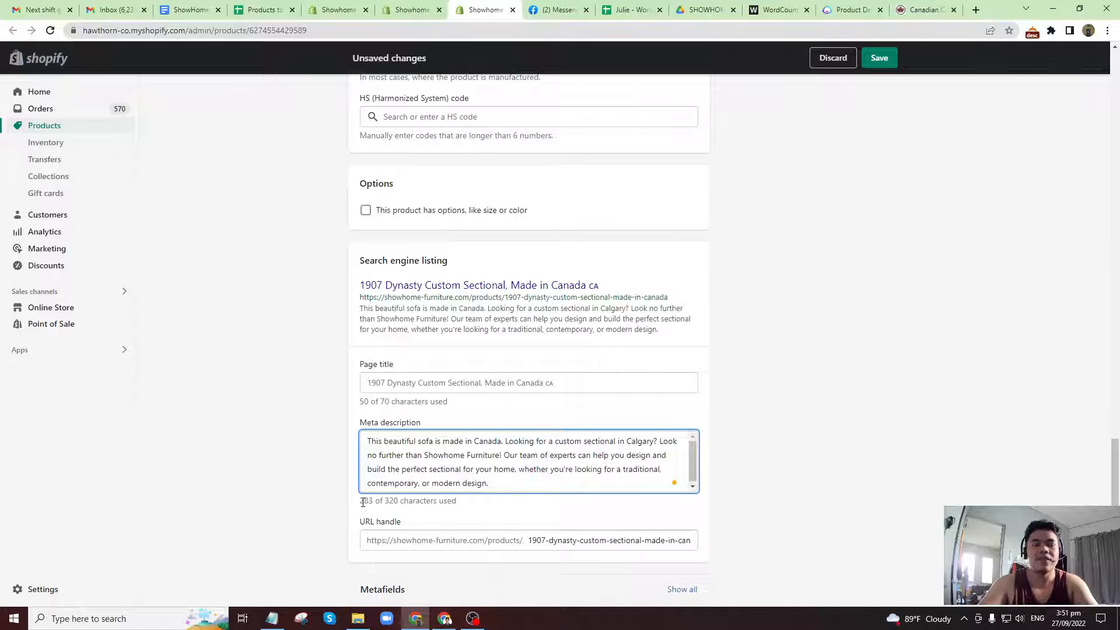
Check the meta description's character count and its phrase "custom sectional in Calgary", and save the product.
left_click_drag(362, 502, 399, 502)
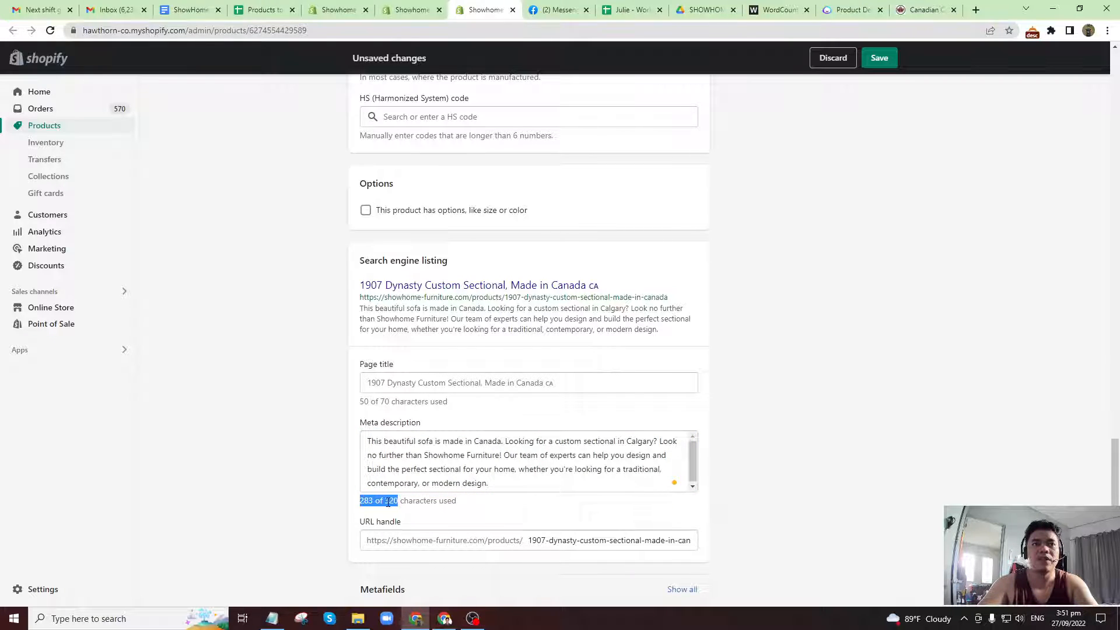
left_click(388, 503)
left_click(502, 482)
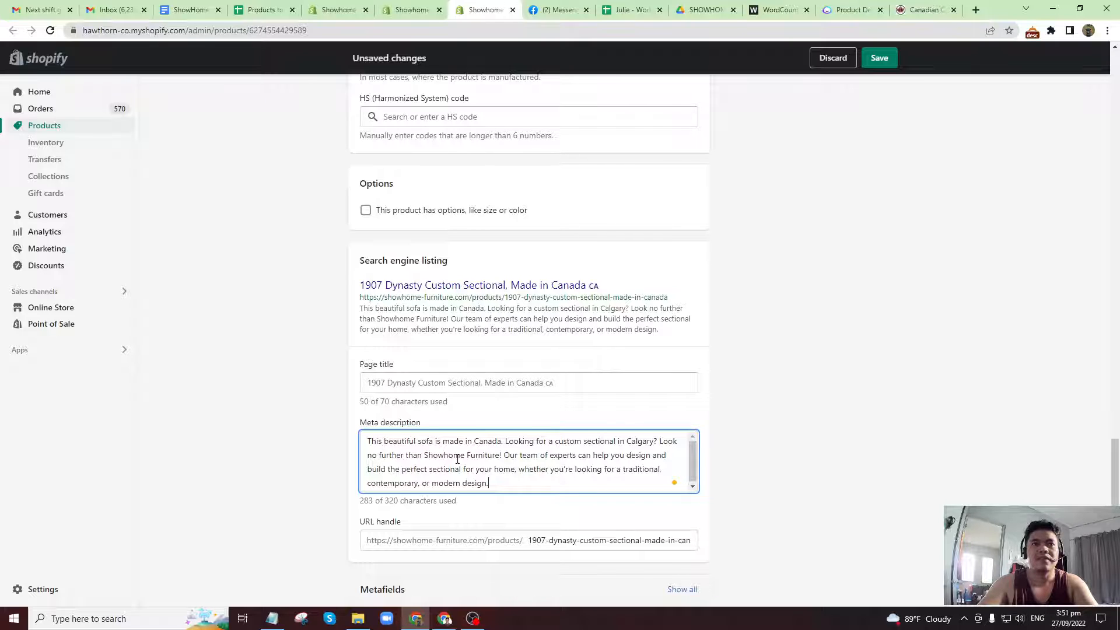
scroll(402, 480, "down", 1)
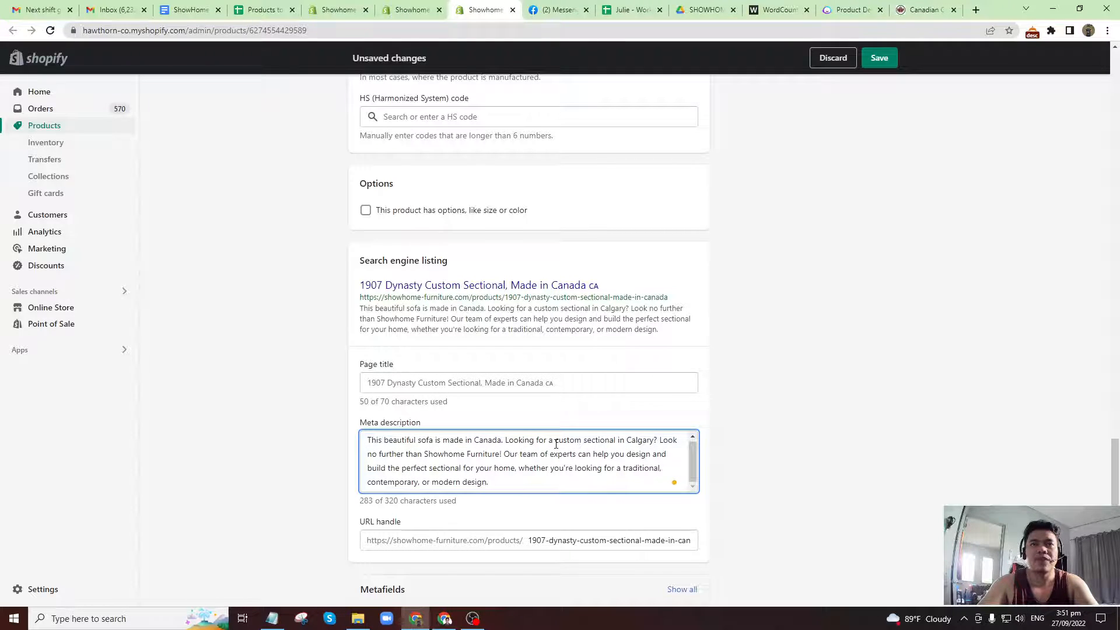
left_click_drag(556, 444, 654, 445)
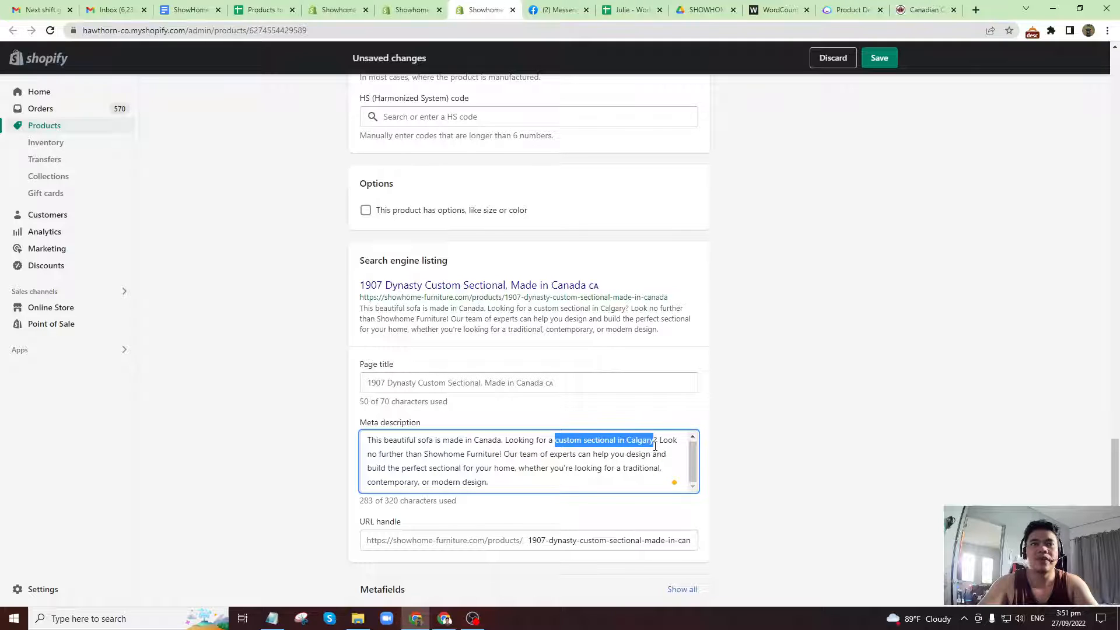
left_click(497, 385)
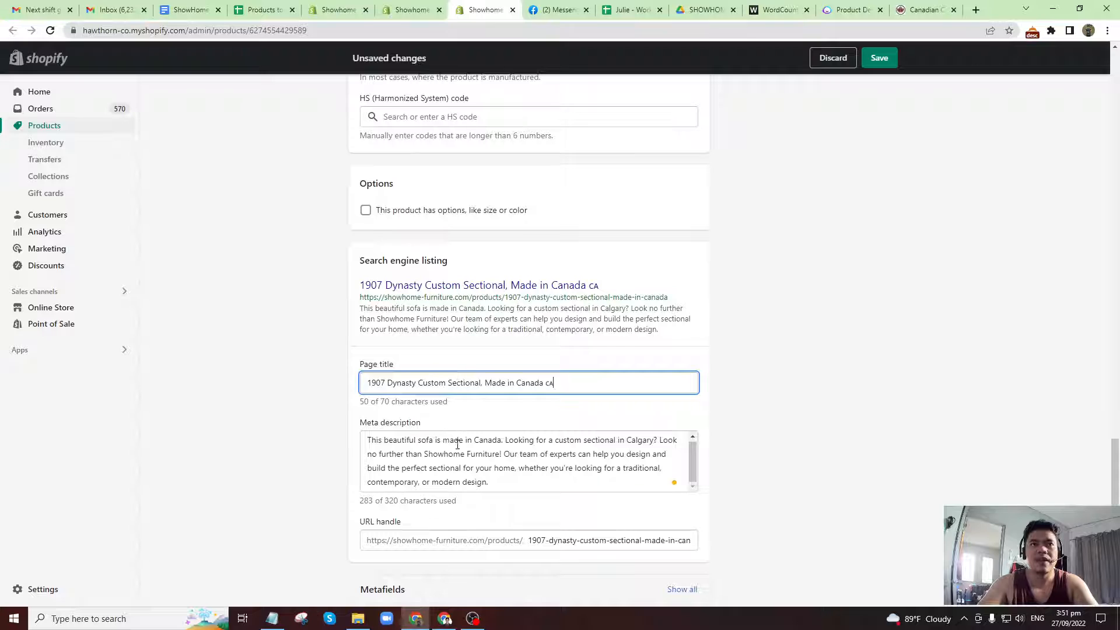
scroll(457, 445, "down", 1)
left_click(426, 397)
left_click_drag(360, 449, 401, 453)
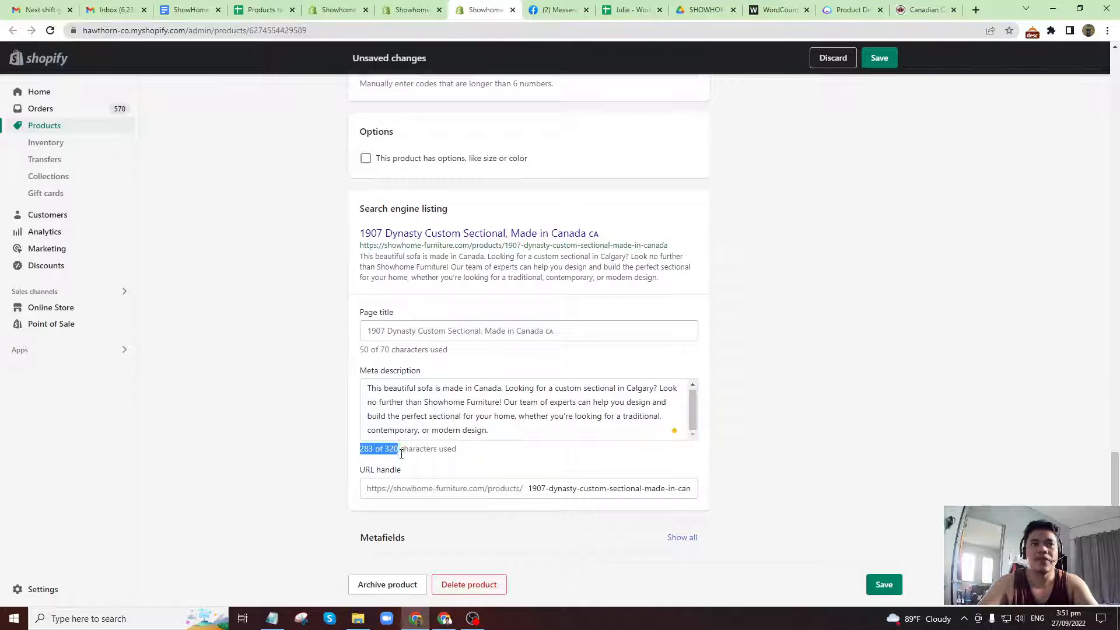
left_click(882, 586)
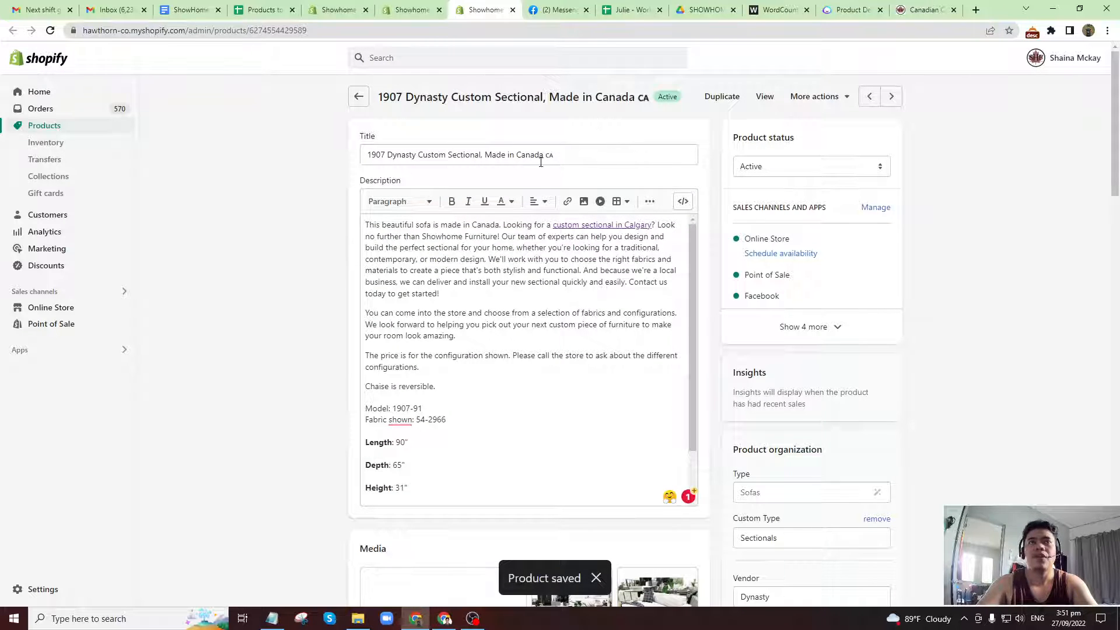
Copy the product's entire description and replace the text in WordCounter with it to count its words.
left_click(522, 277)
key("ctrl+a")
key("ctrl+c")
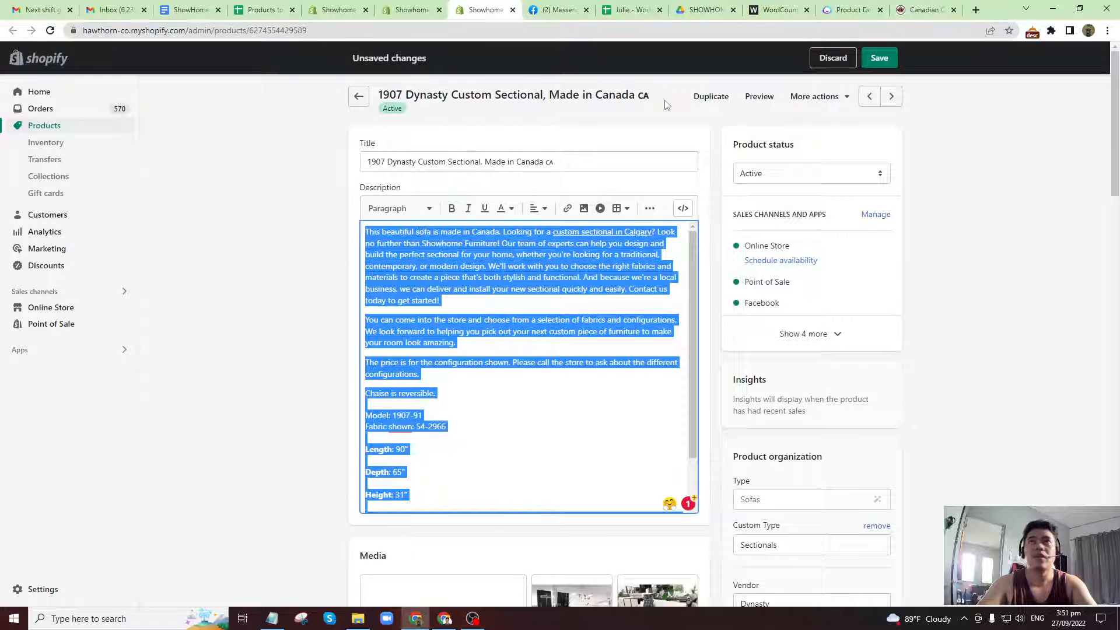
left_click(776, 9)
key("ctrl+a")
key("ctrl+v")
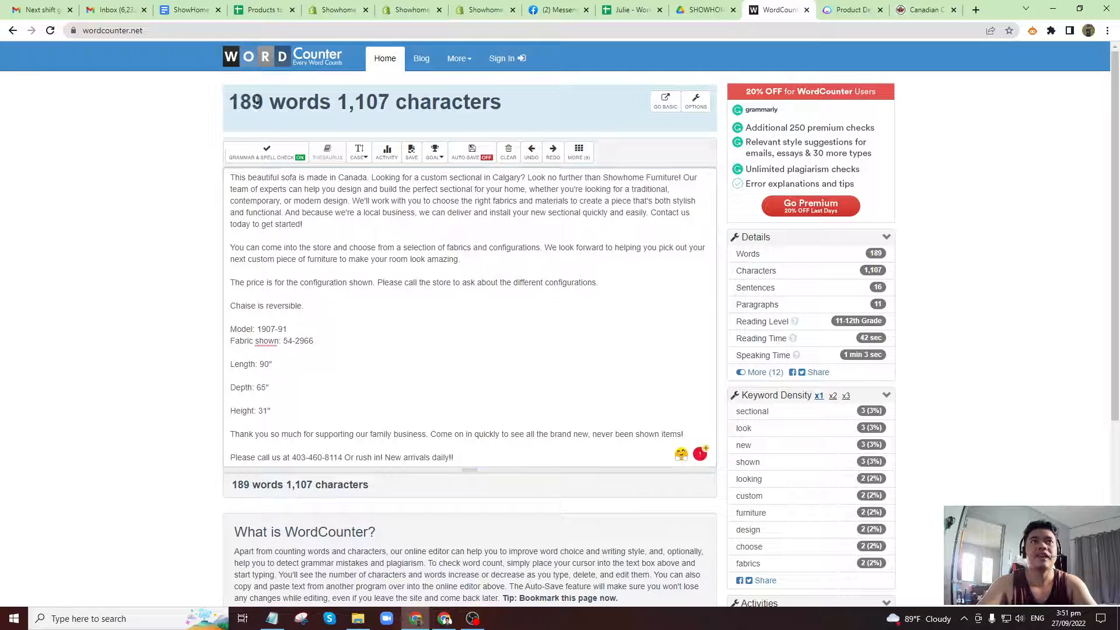
Enter 189 as the final word count for the 1907 Dynasty sectional in the Products to be Updated spreadsheet.
left_click(260, 10)
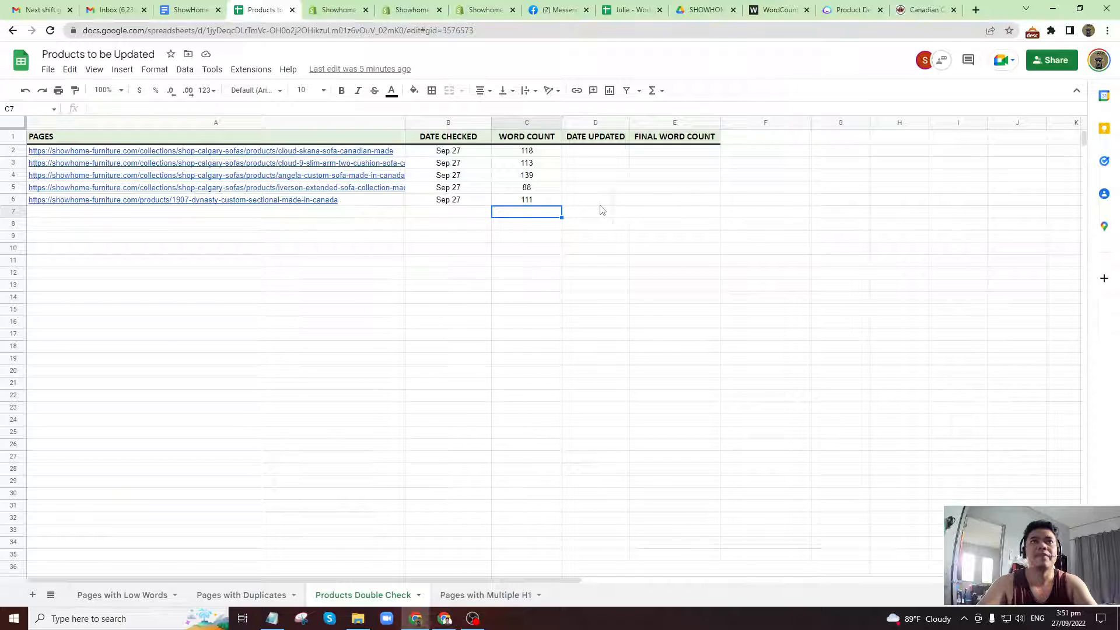
left_click(661, 204)
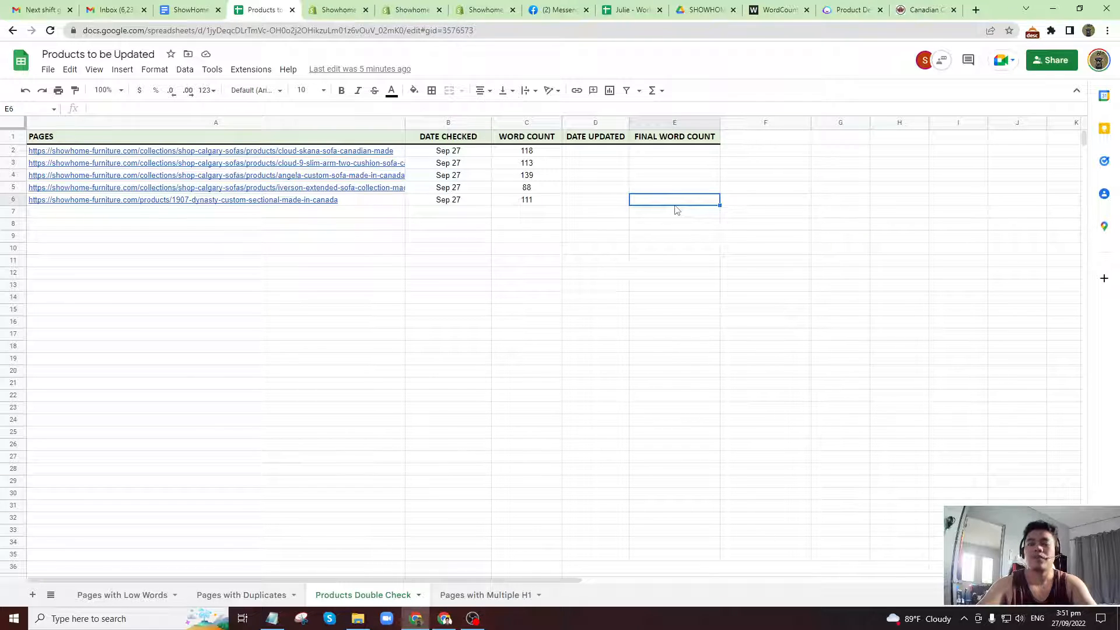
type("189")
key("Left")
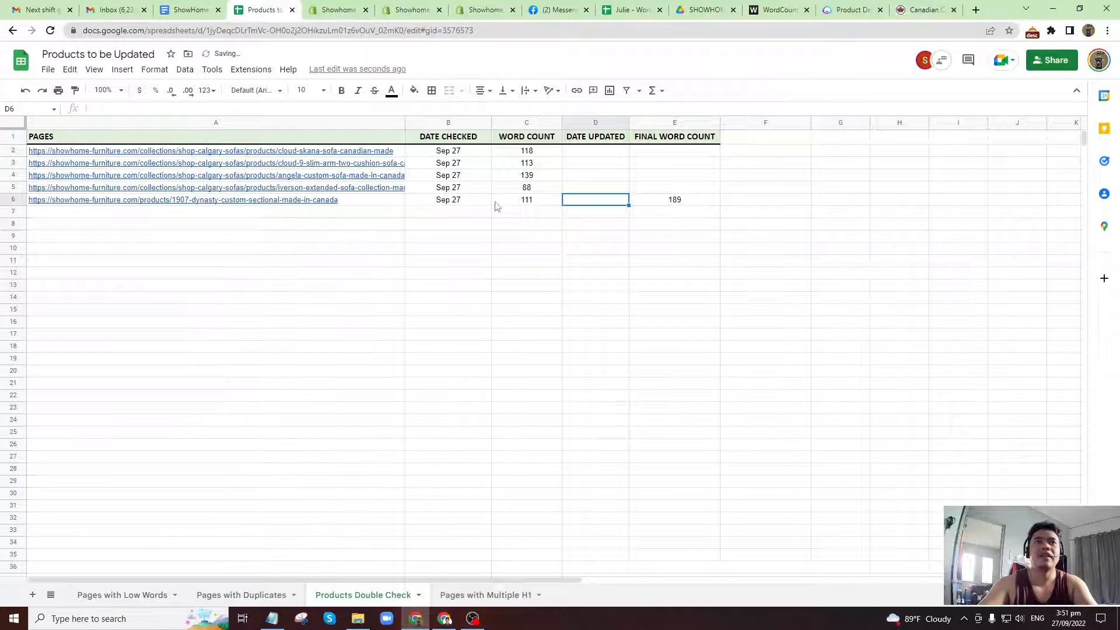
Copy the 1907 Dynasty row's checked date, Sep 27, into its Date Updated cell.
left_click(459, 198)
key("ctrl+c")
key("Right")
key("Right")
key("ctrl+v")
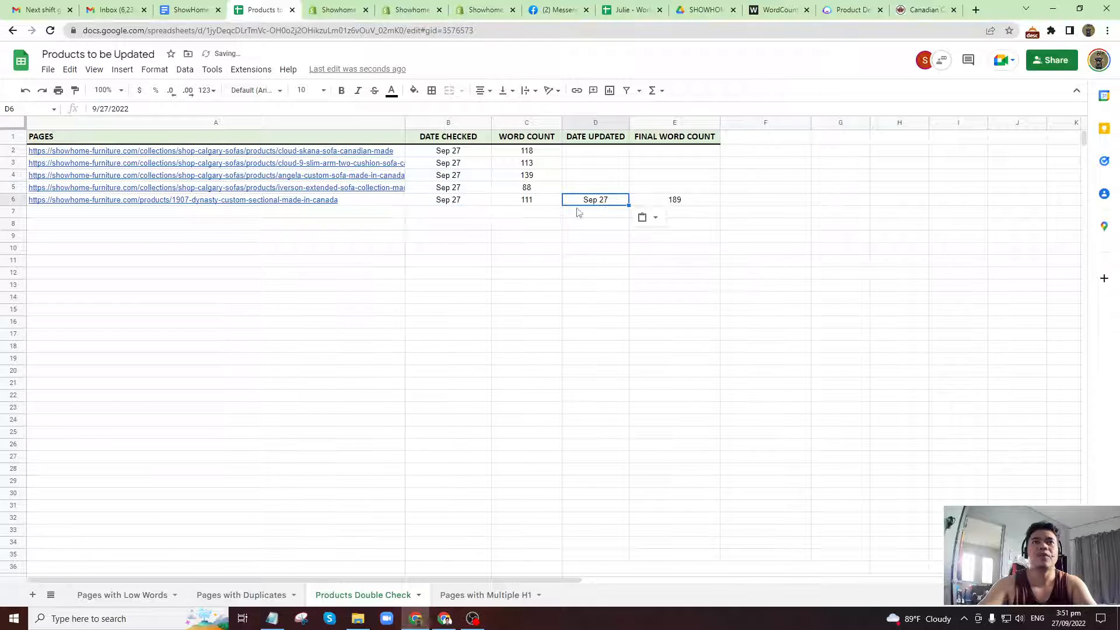
left_click(580, 214)
left_click(384, 202)
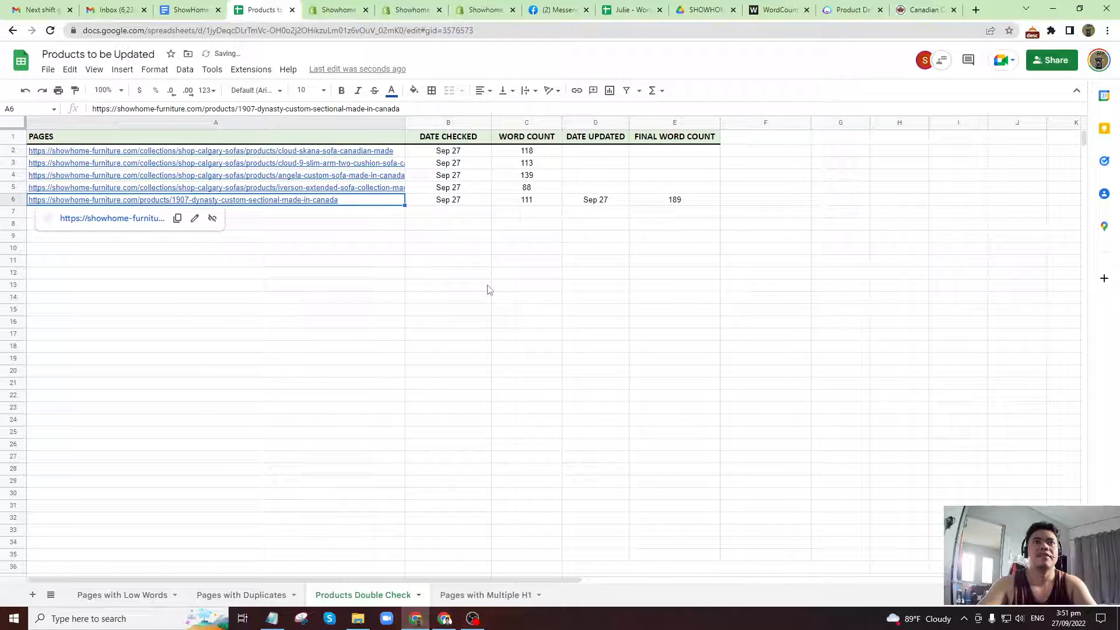
left_click(467, 216)
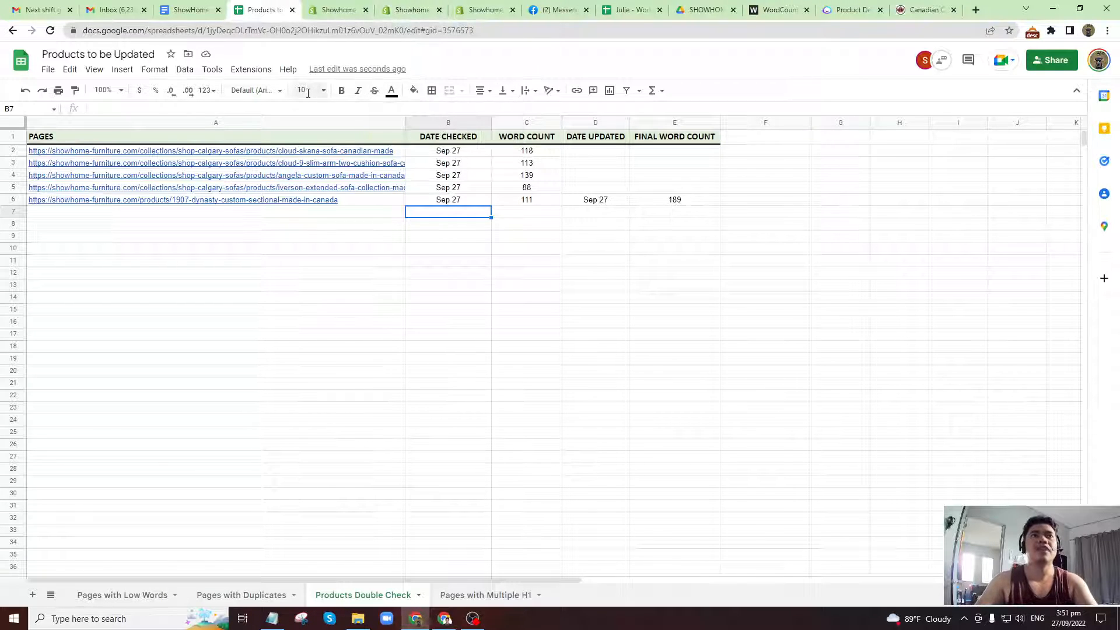
Open the Cloud Skana sofa and Cloud 9 Slim Arm Two Cushion Sofa pages from their spreadsheet links.
left_click(329, 153)
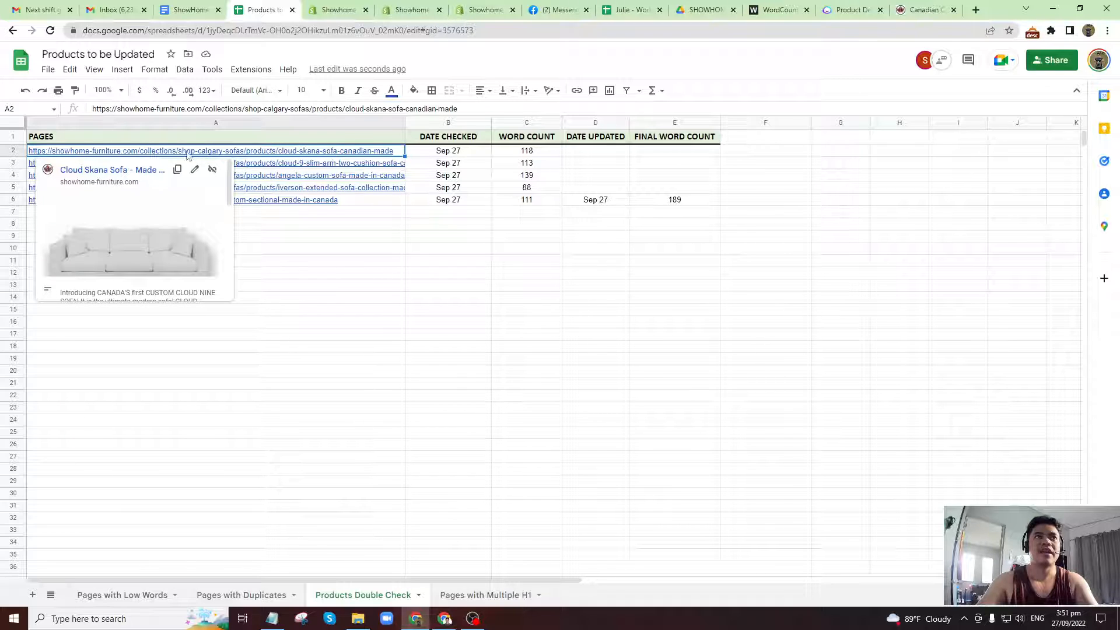
left_click(137, 171)
left_click(245, 9)
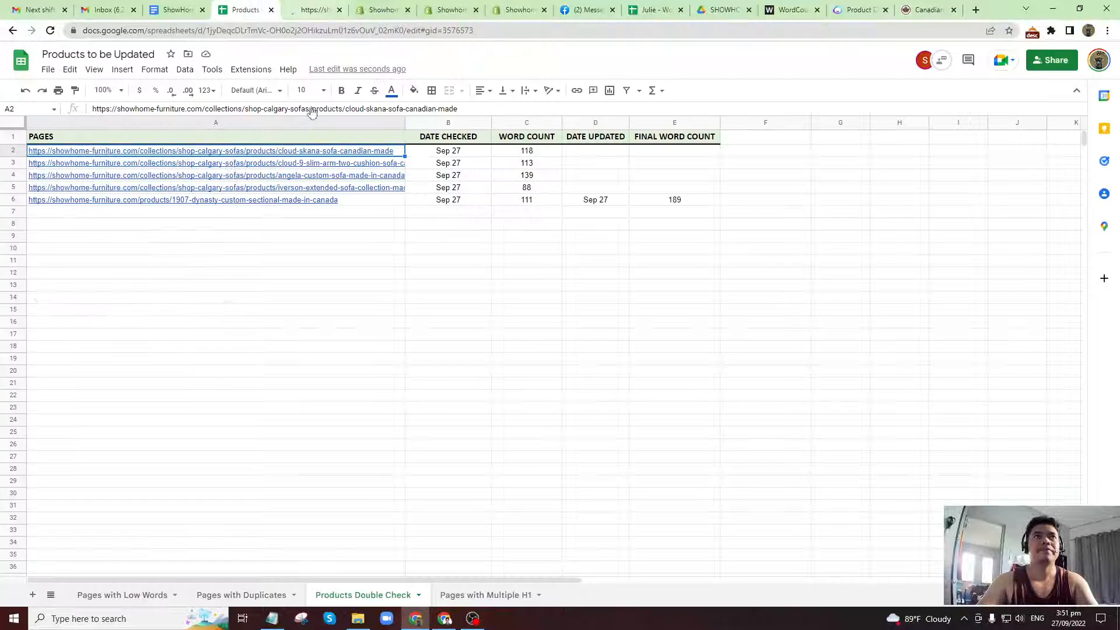
left_click(309, 164)
left_click(130, 183)
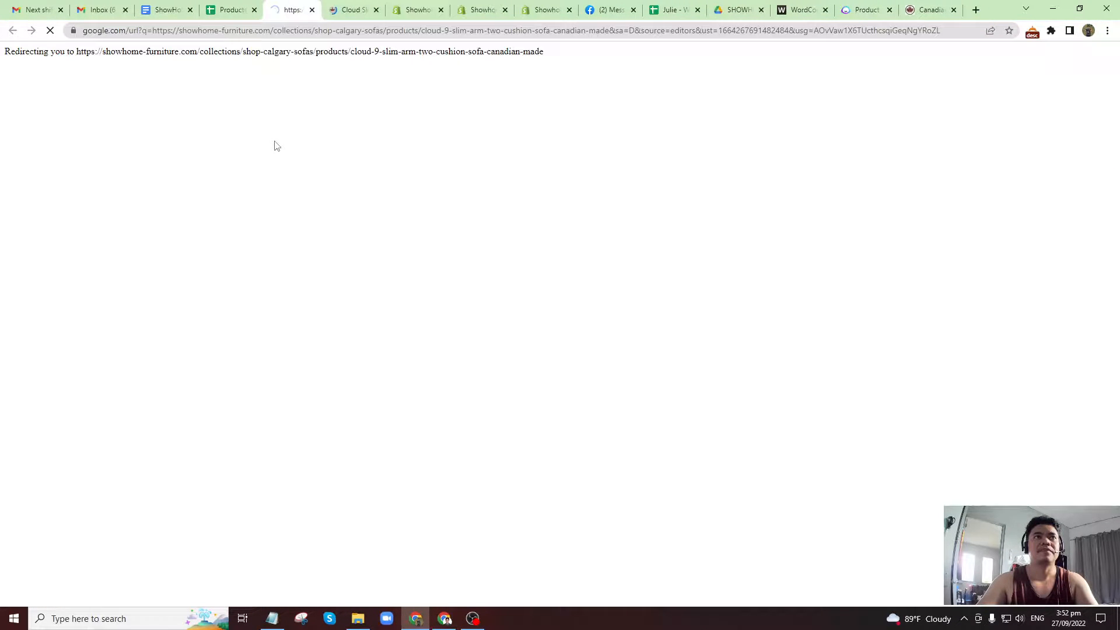
Compare the product details and page addresses of the Cloud Skana and Cloud 9 Slim Arm sofas for duplicate content.
left_click(362, 6)
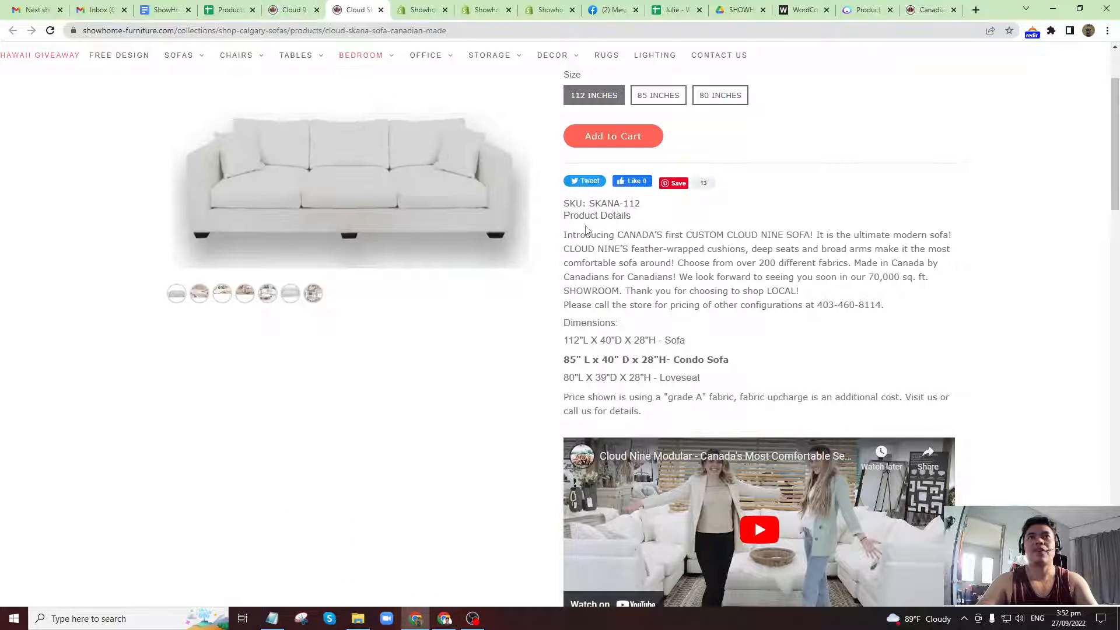
left_click(306, 5)
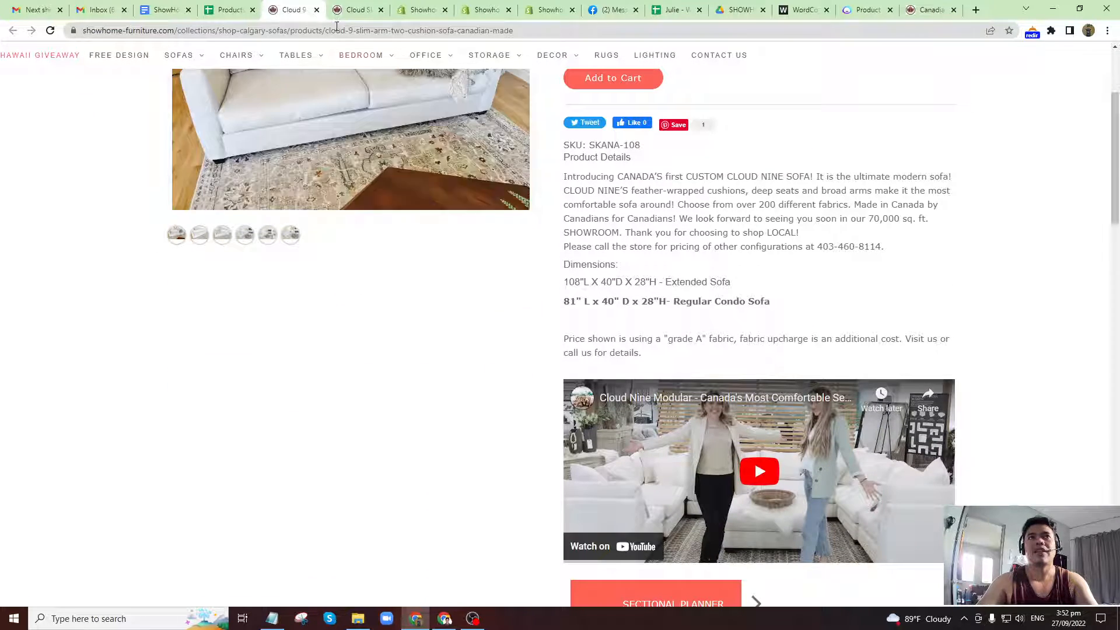
left_click(344, 7)
left_click(309, 7)
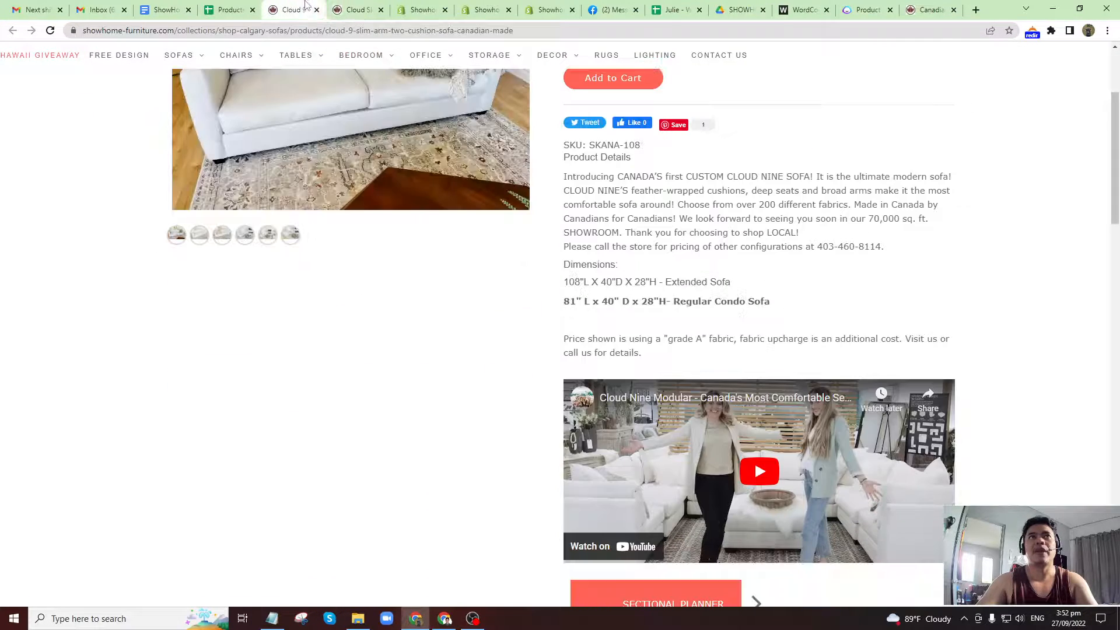
left_click(339, 5)
left_click(433, 30)
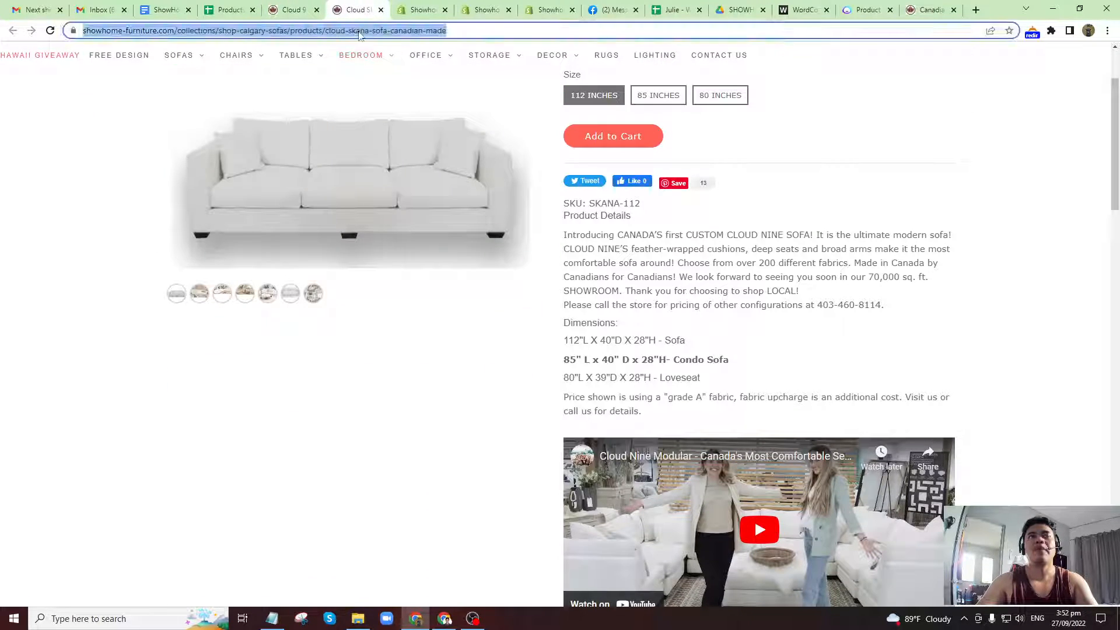
left_click(300, 8)
left_click(306, 32)
left_click(357, 8)
Review the Pages with Duplicates sheet, including its two Cloud sofa links, and return to the Products Double Check sheet.
left_click(231, 7)
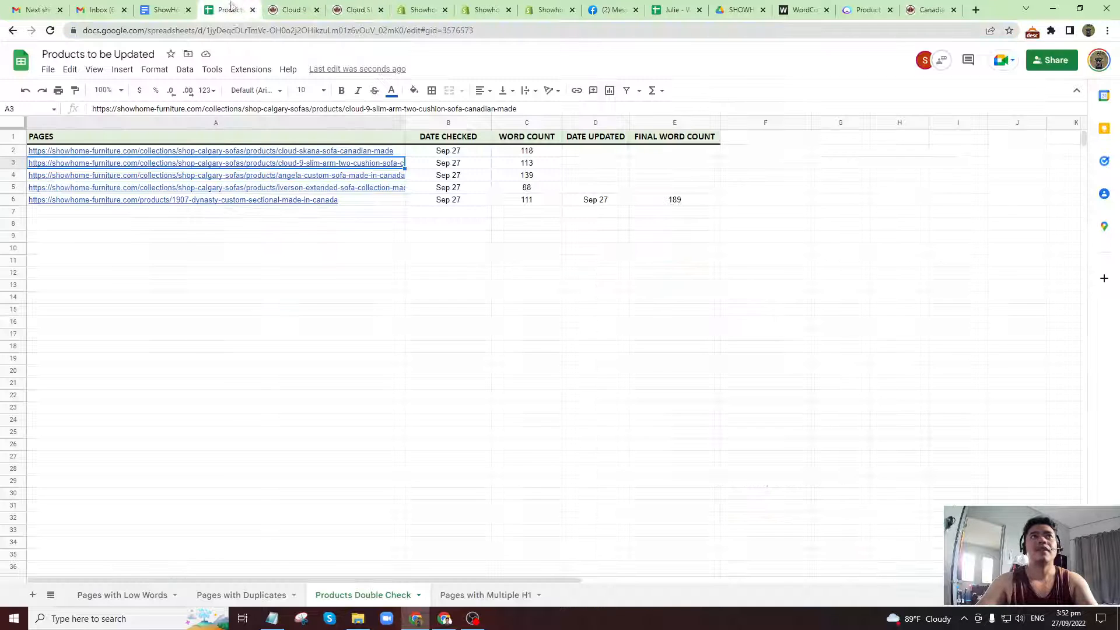
left_click(218, 598)
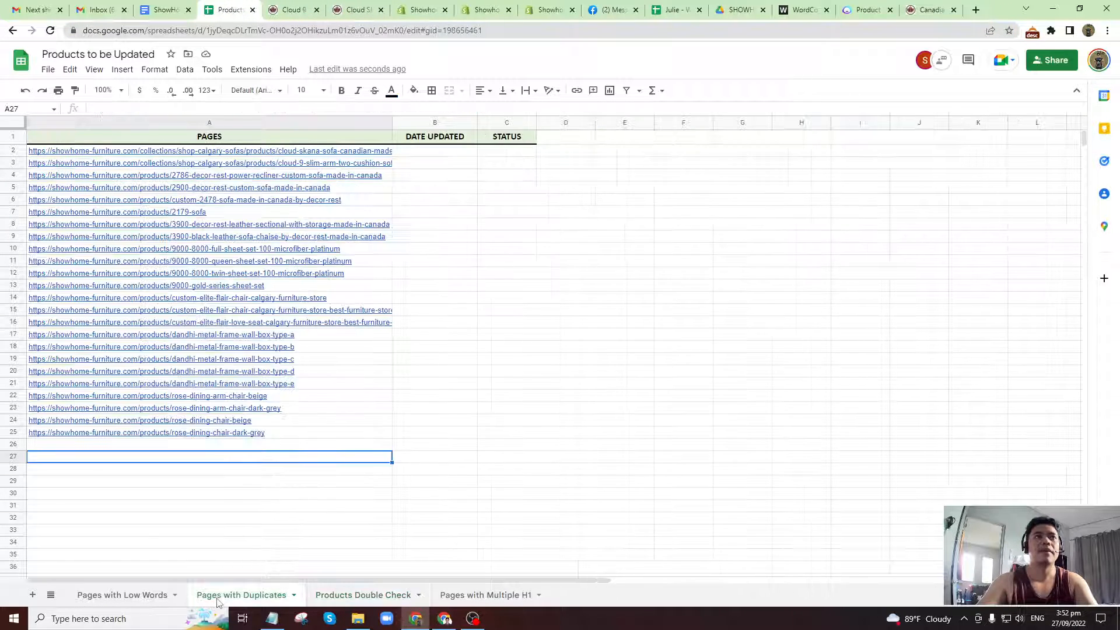
left_click_drag(379, 152, 376, 166)
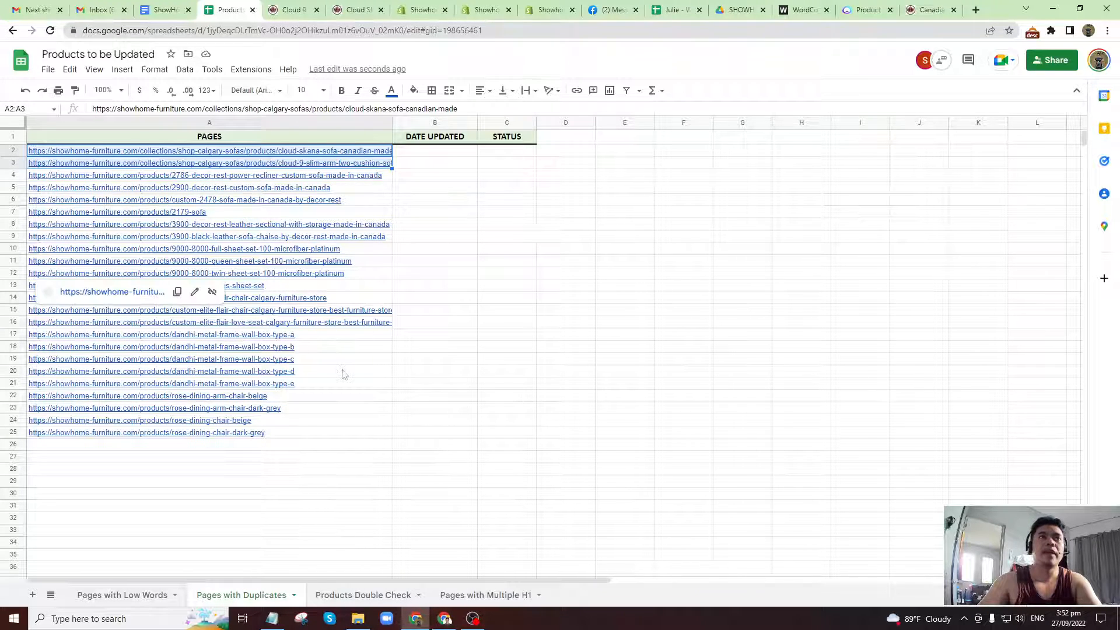
left_click_drag(198, 449, 194, 483)
left_click(192, 511)
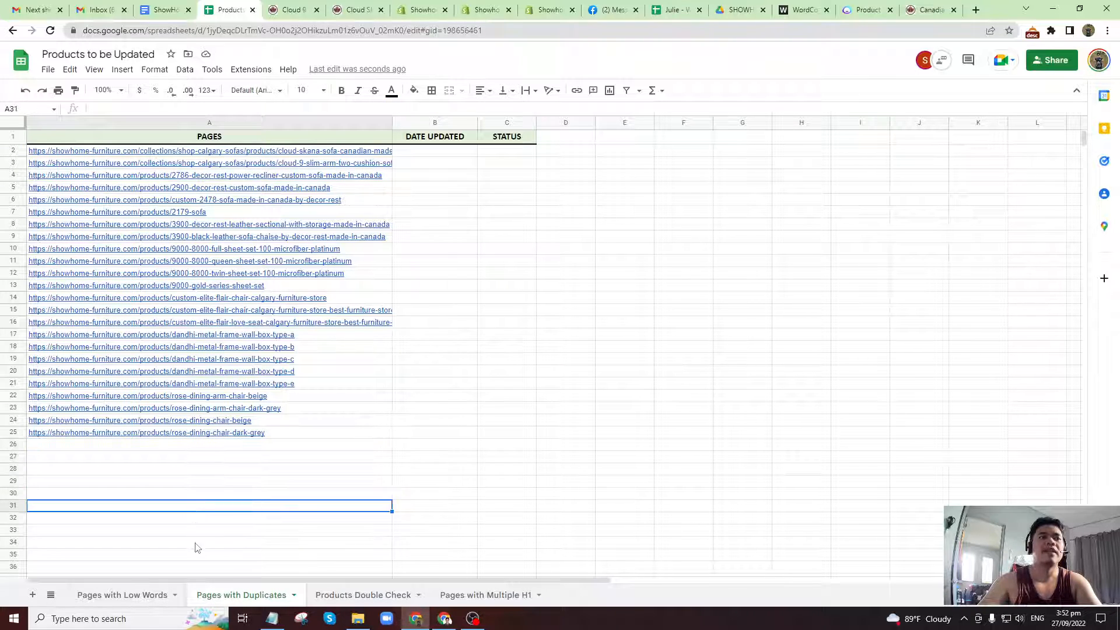
left_click(196, 545)
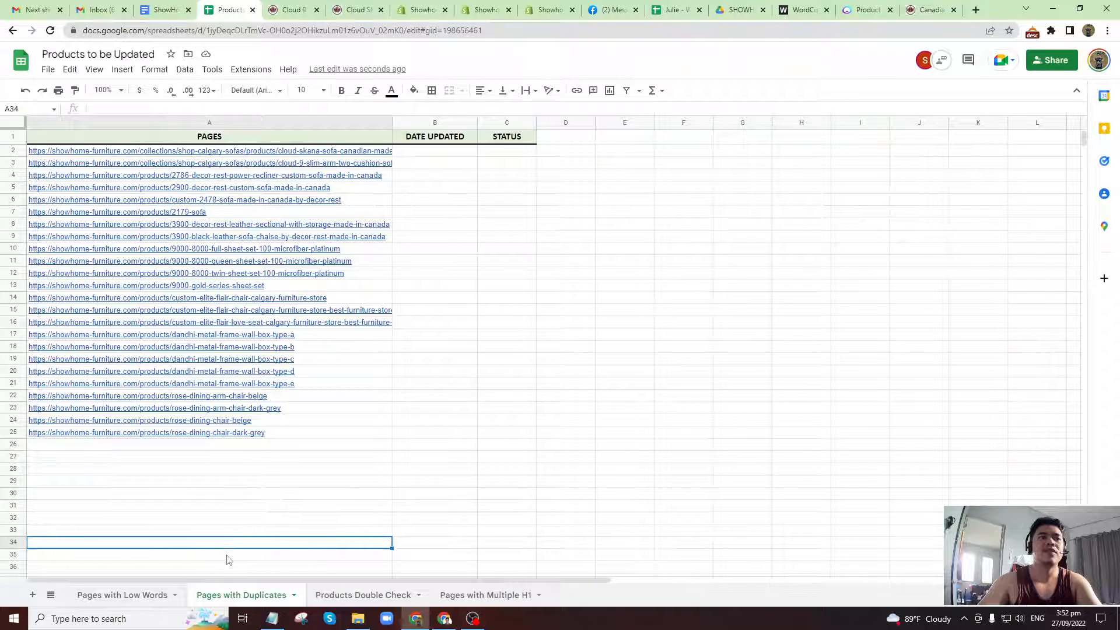
left_click(332, 596)
left_click(353, 213)
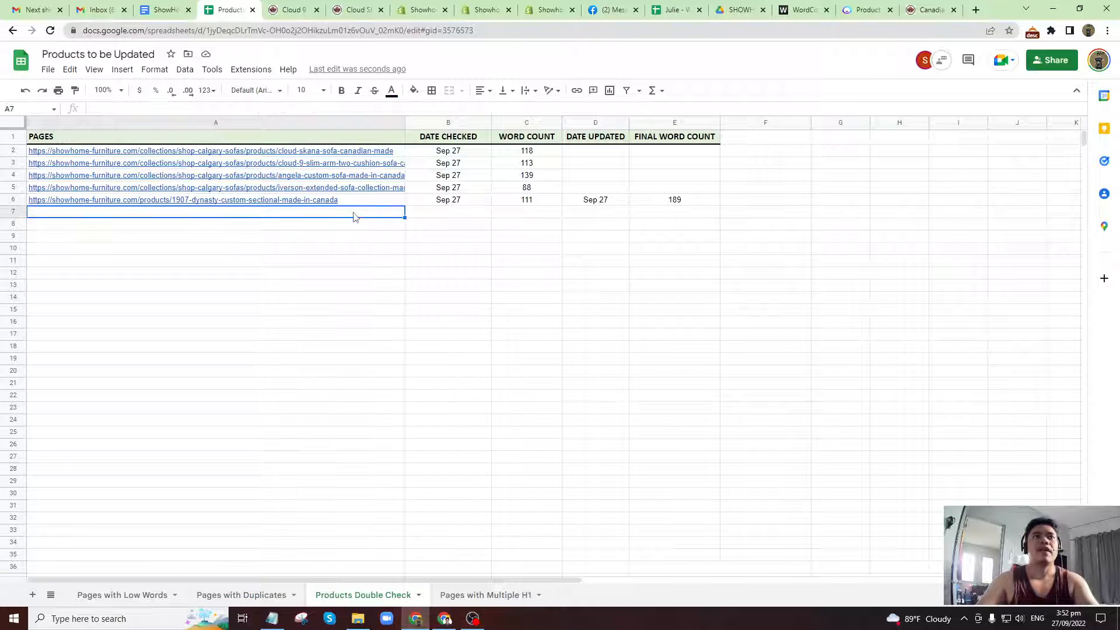
Close the two Cloud sofa product pages and return to the Shopify products list.
left_click(368, 11)
left_click(381, 10)
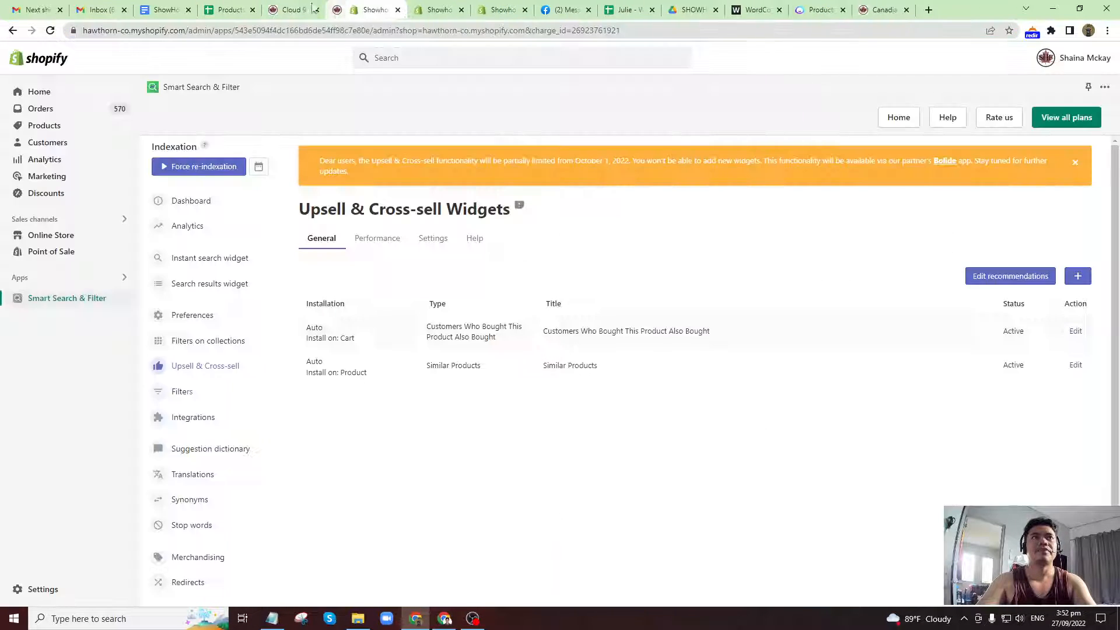
left_click(301, 8)
left_click(317, 10)
left_click(412, 10)
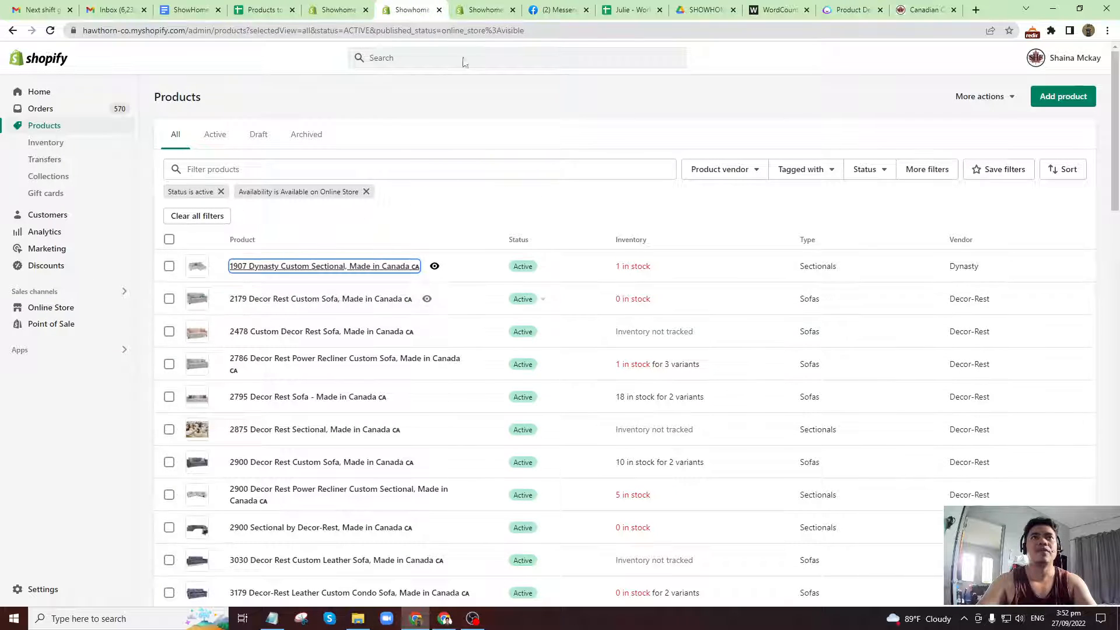
Return to the 1907 Dynasty Custom Sectional product and save its pending changes.
left_click(486, 10)
left_click(585, 318)
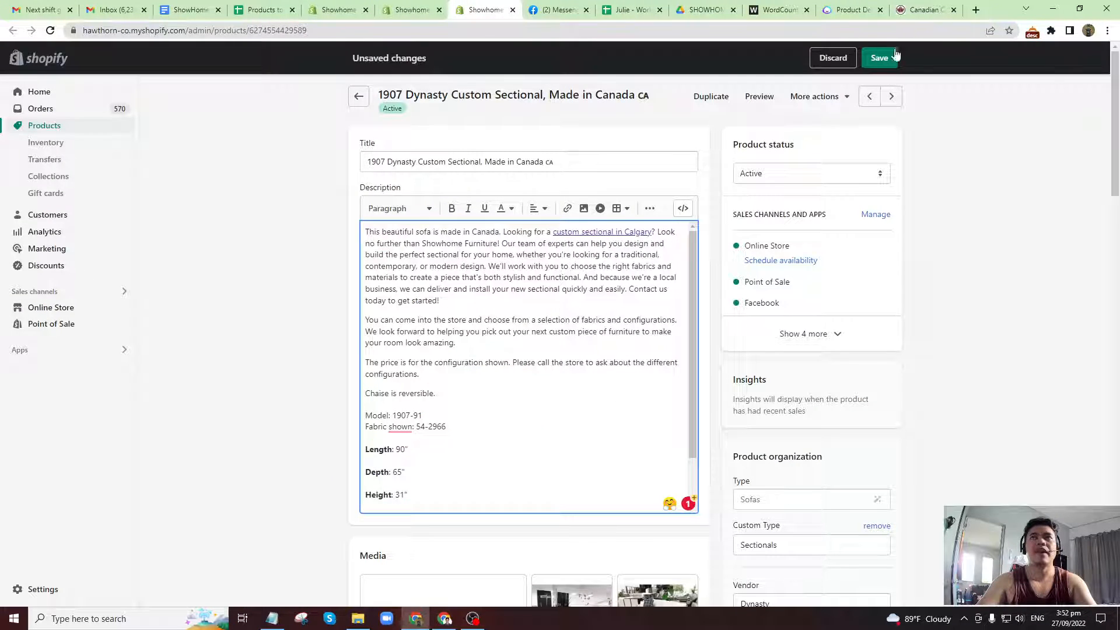
left_click(879, 58)
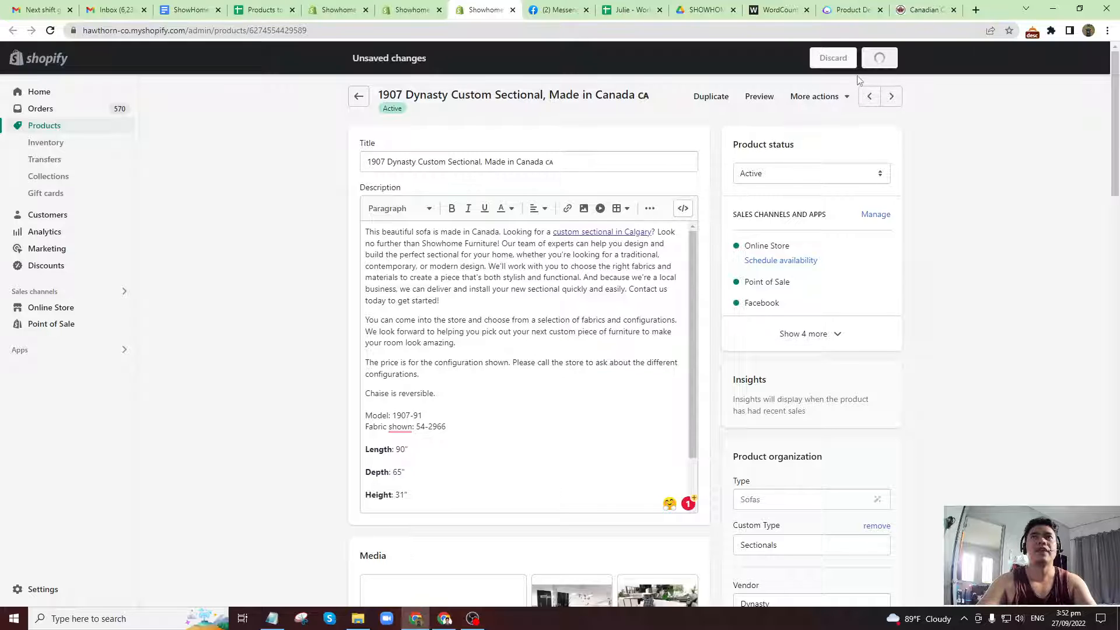
Open the 3795 Decor Rest Leather Sectional from the Shopify products list in a separate browser tab.
left_click(405, 10)
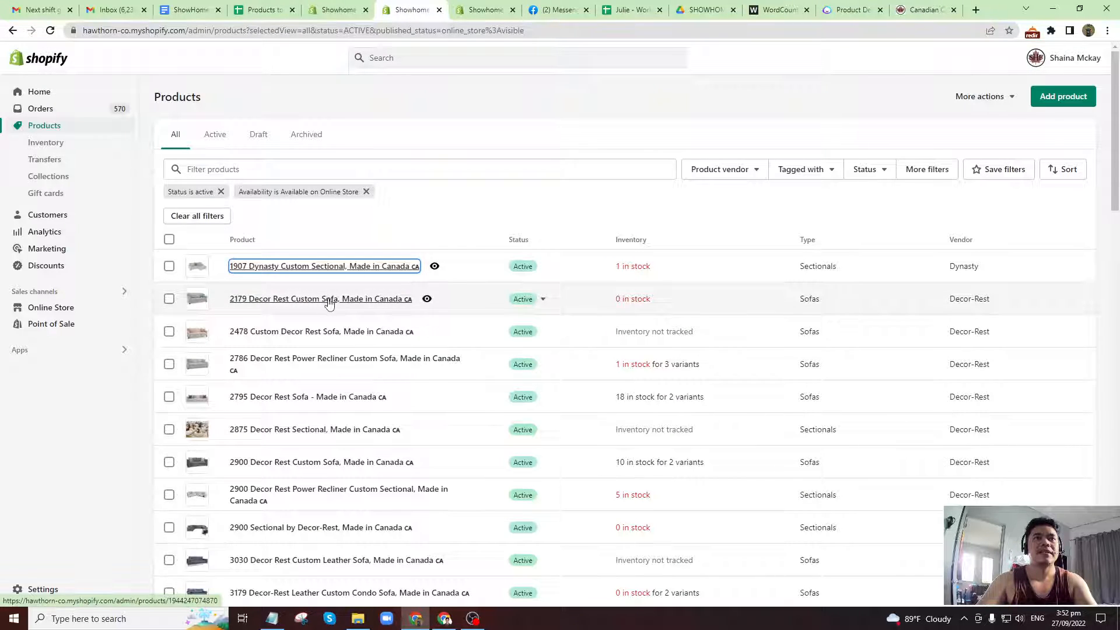
scroll(328, 304, "down", 2)
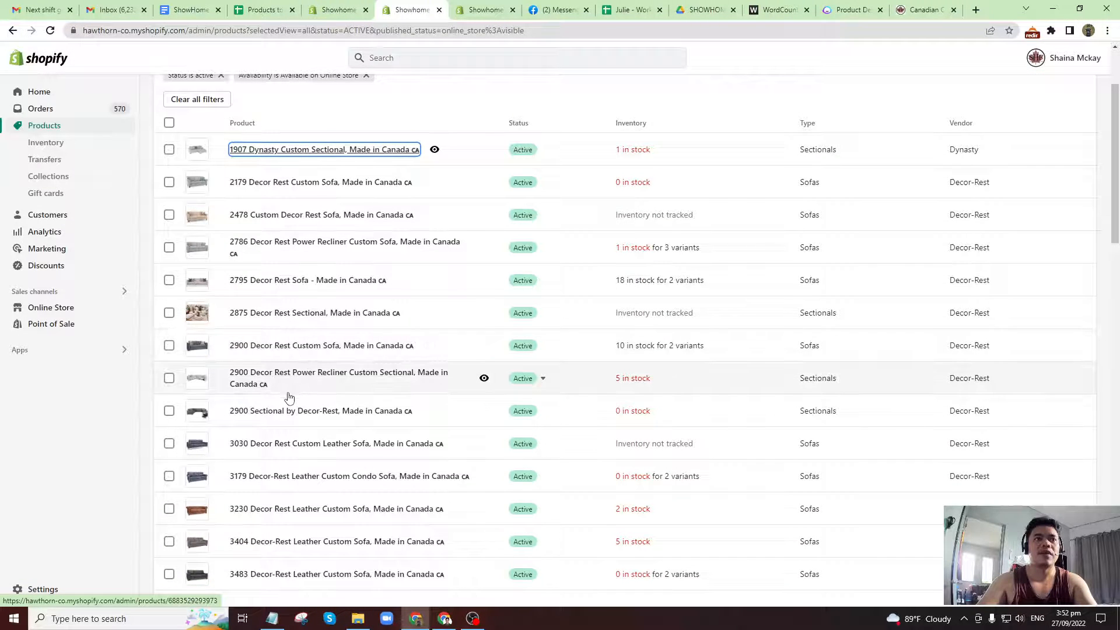
scroll(250, 443, "down", 1)
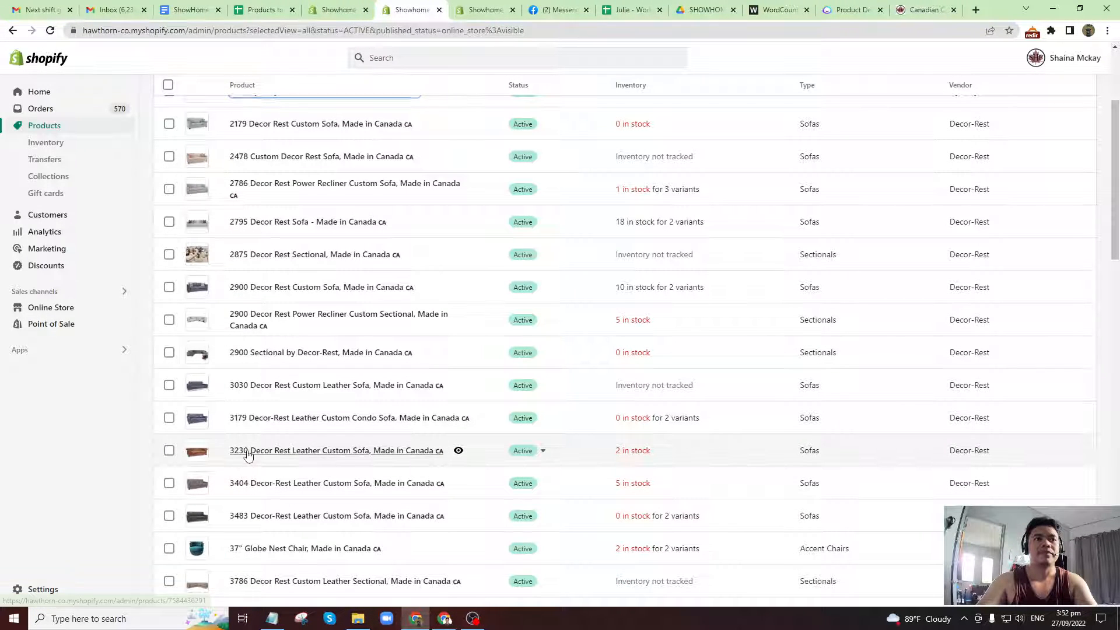
right_click(247, 458)
left_click(9, 452)
scroll(271, 495, "down", 4)
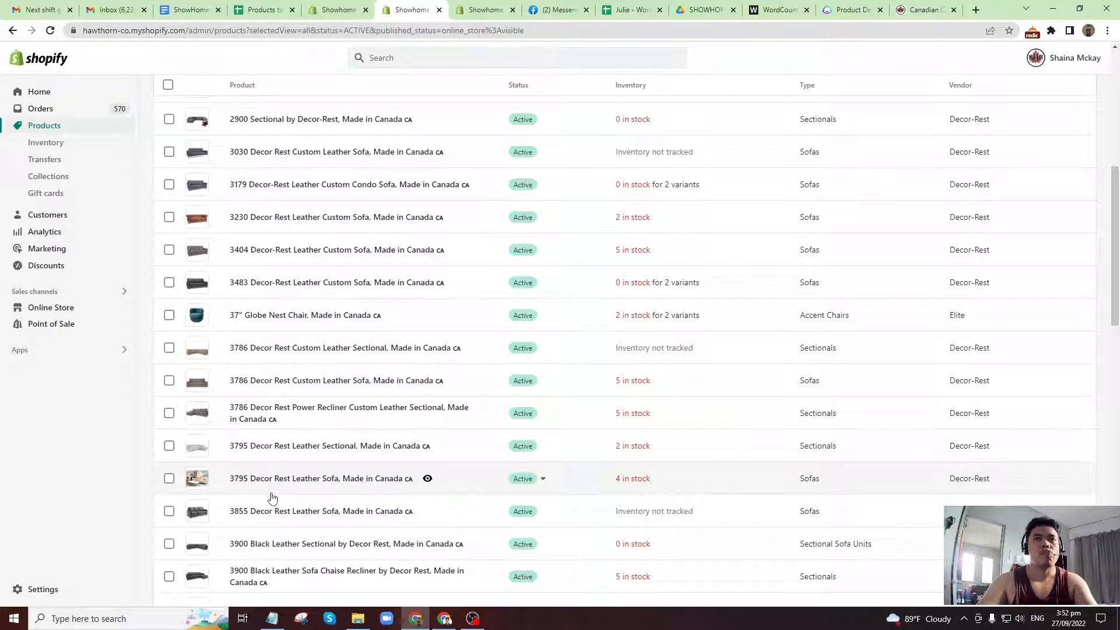
scroll(273, 481, "down", 1)
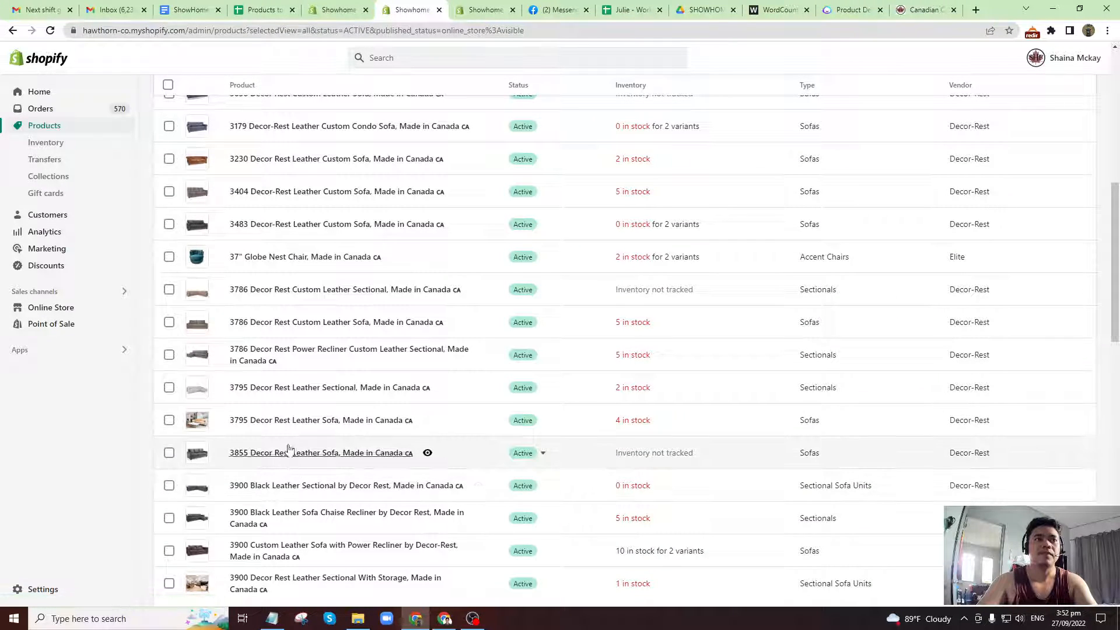
right_click(288, 389)
left_click(306, 402)
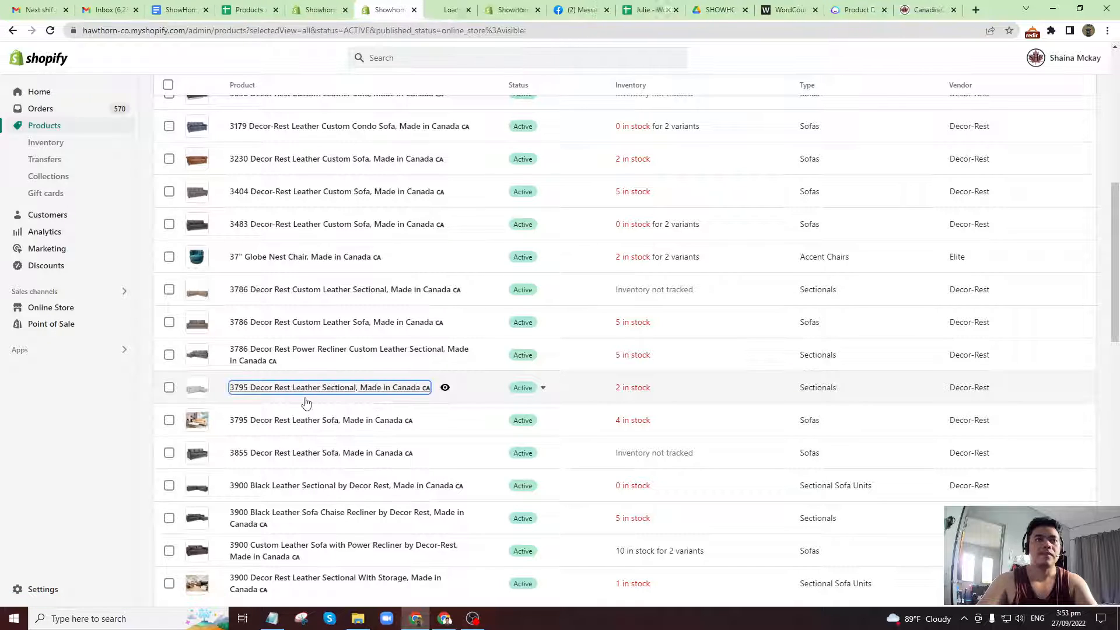
Close the 1907 Dynasty Custom Sectional page and switch to the 3795 Decor Rest Leather Sectional page.
left_click(513, 10)
left_click(538, 9)
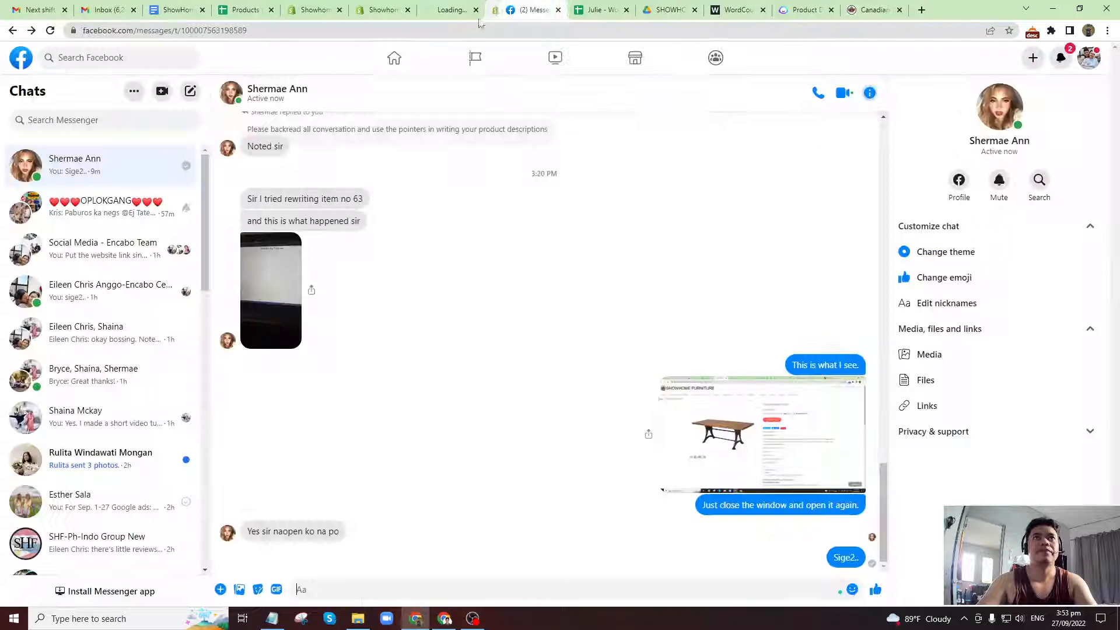
left_click(460, 10)
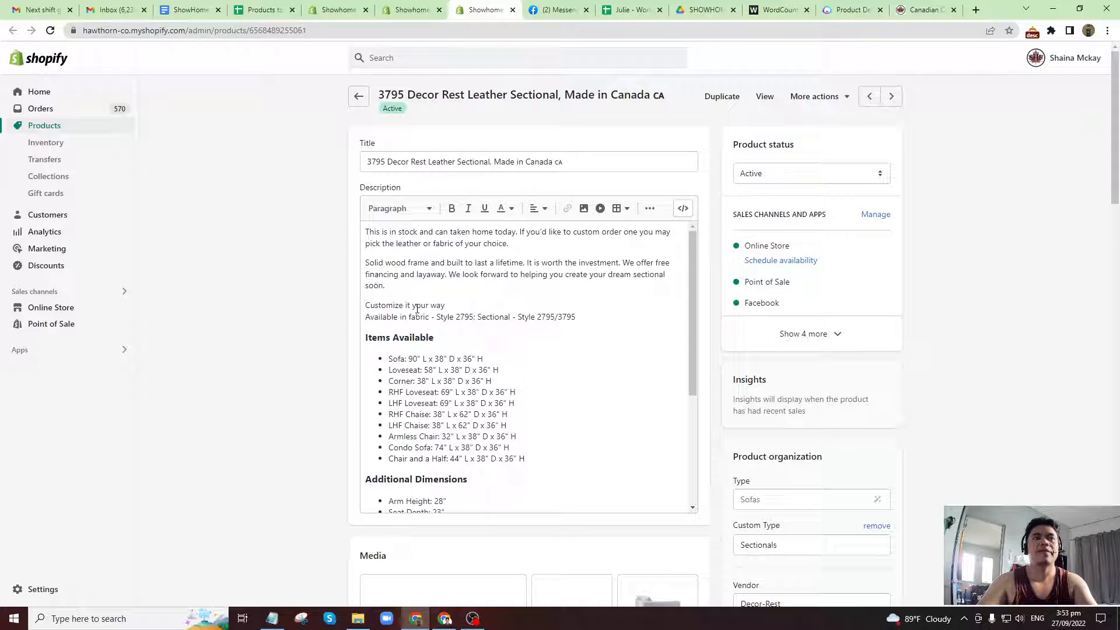
Copy the 3795 Decor Rest Leather Sectional's full description into WordCounter, replacing the existing text, and check its word count.
scroll(417, 309, "down", 3)
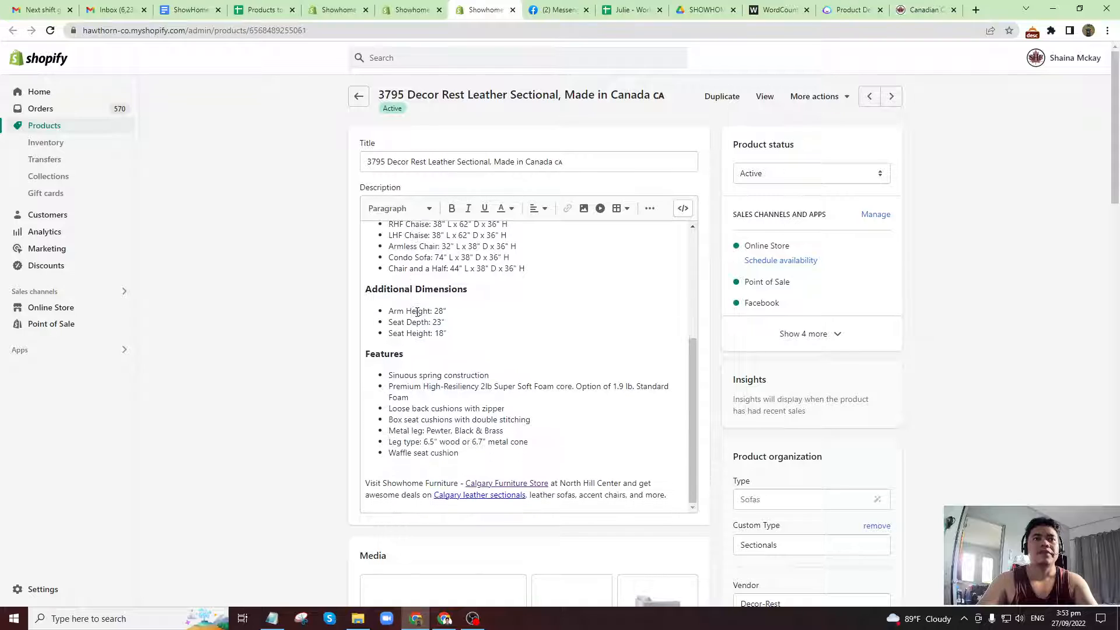
scroll(449, 453, "up", 3)
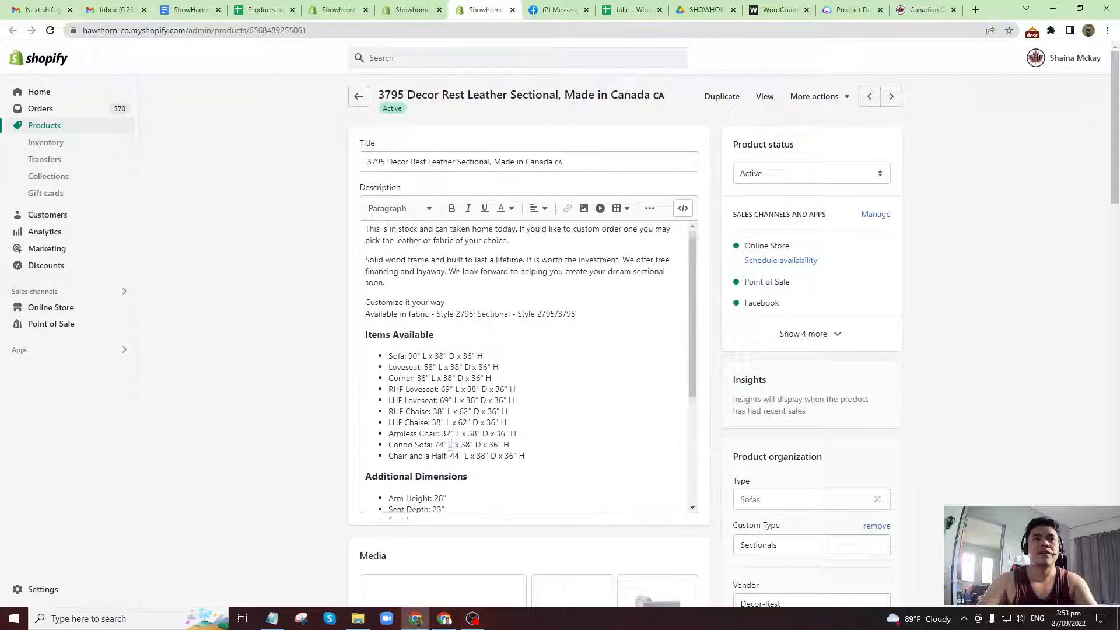
left_click(465, 274)
key("ctrl+a")
key("ctrl+c")
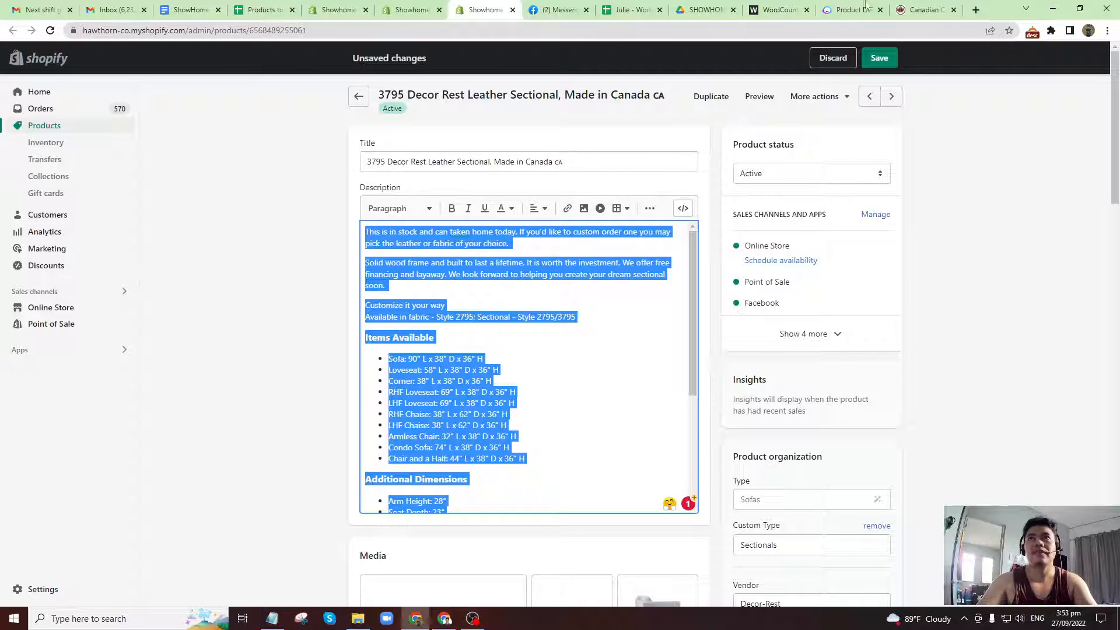
left_click(778, 9)
left_click(487, 210)
key("ctrl+a")
key("ctrl+v")
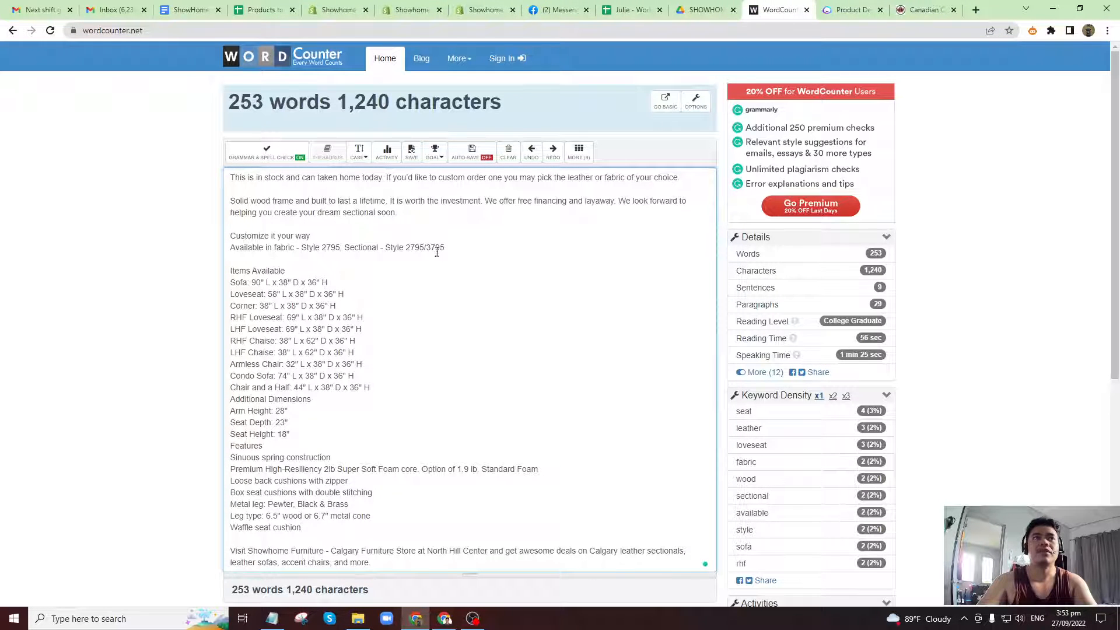
scroll(391, 362, "down", 2)
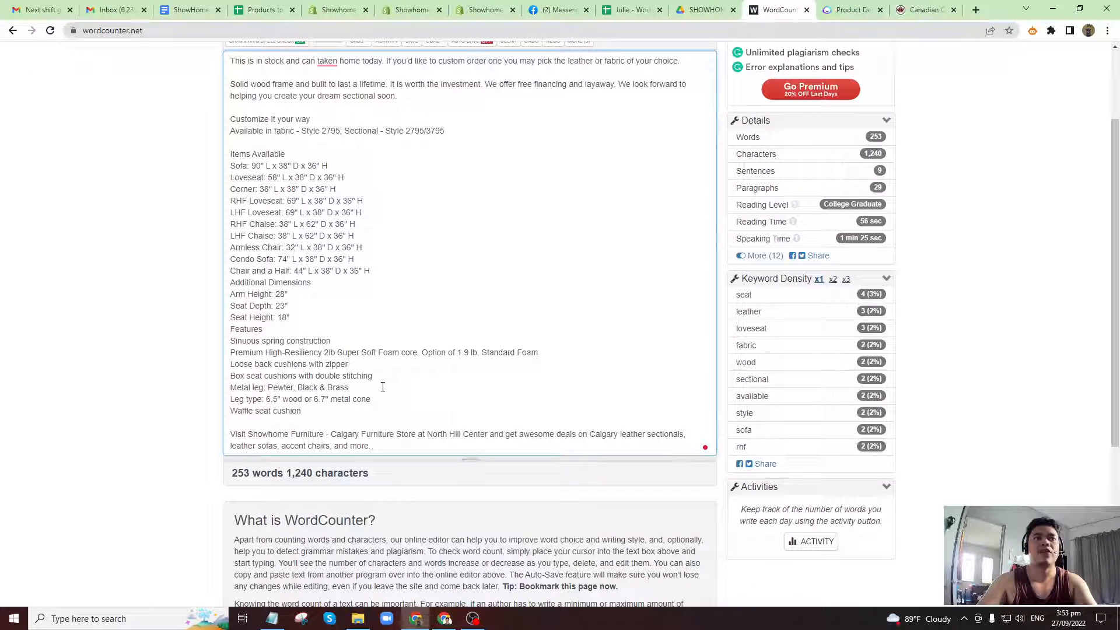
scroll(382, 387, "up", 2)
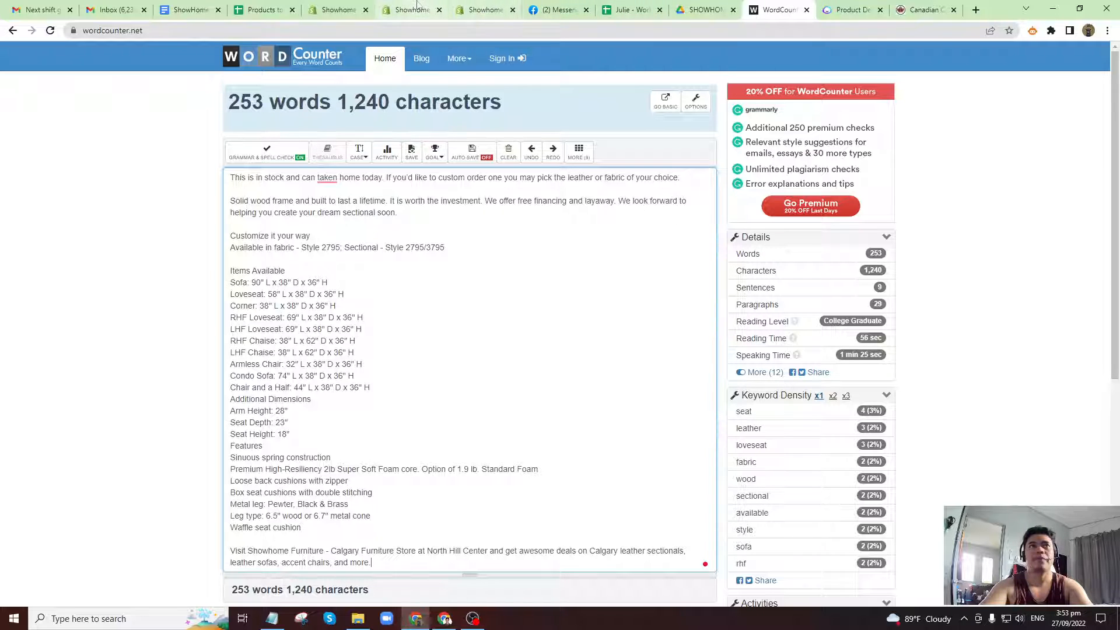
Copy the 3795 sectional's page address from its search engine listing into cell A7 of the Products Double Check sheet.
left_click(480, 9)
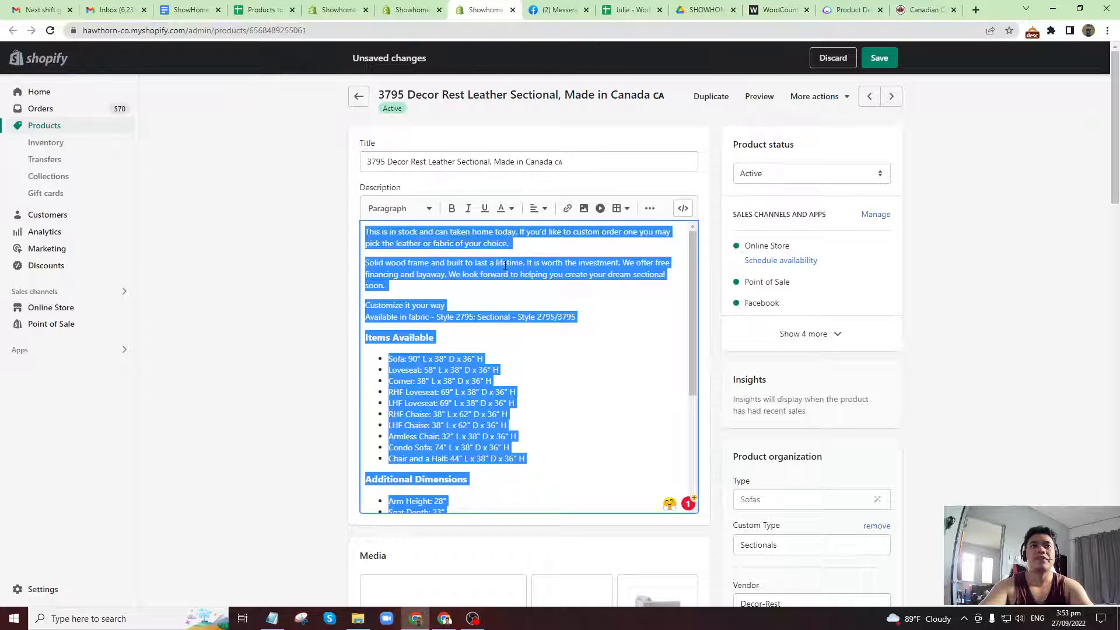
scroll(481, 372, "down", 3)
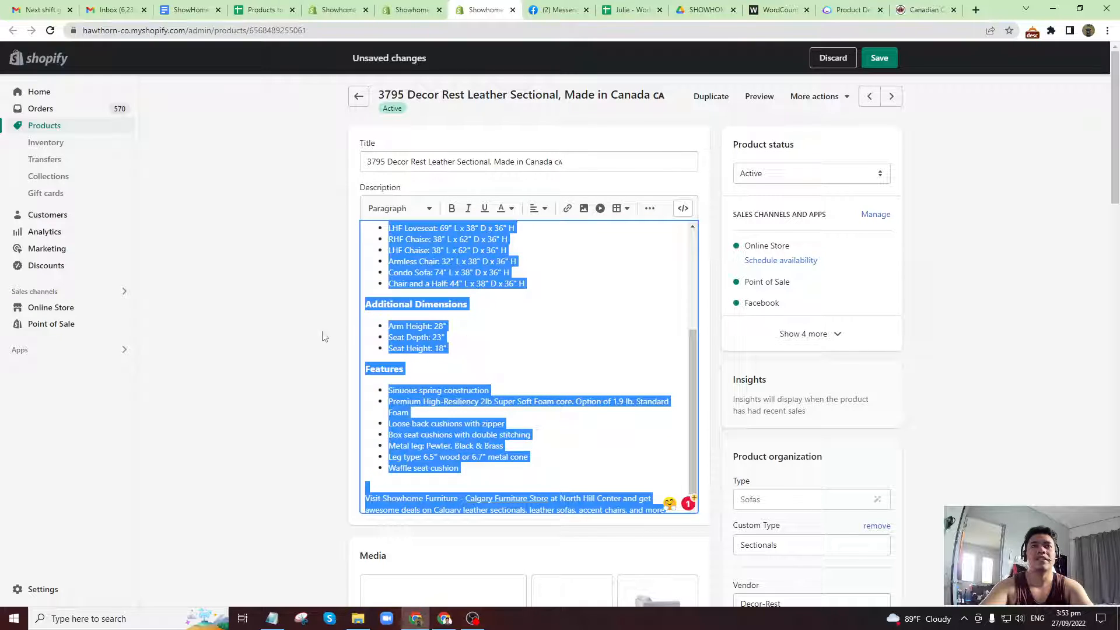
scroll(366, 441, "down", 8)
scroll(366, 438, "down", 15)
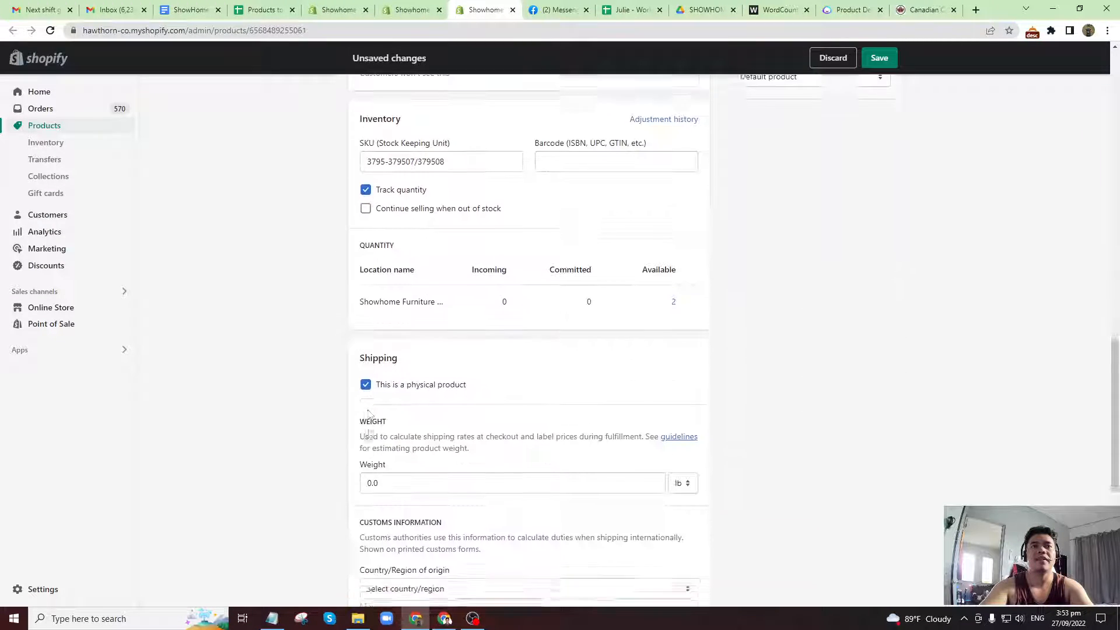
left_click_drag(362, 446, 396, 454)
key("ctrl+c")
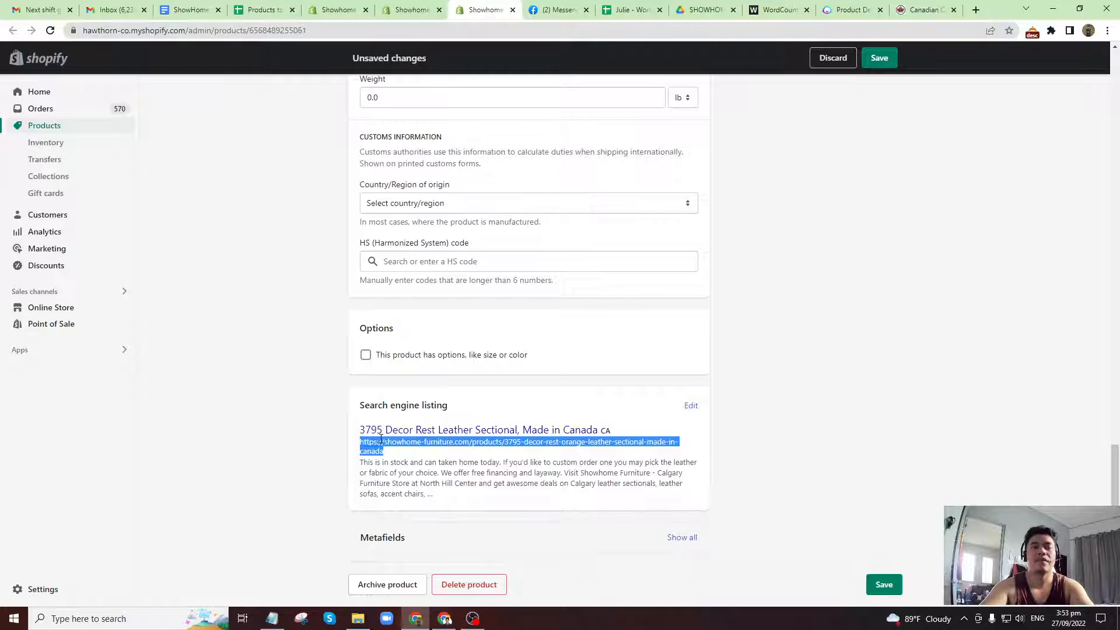
left_click(262, 9)
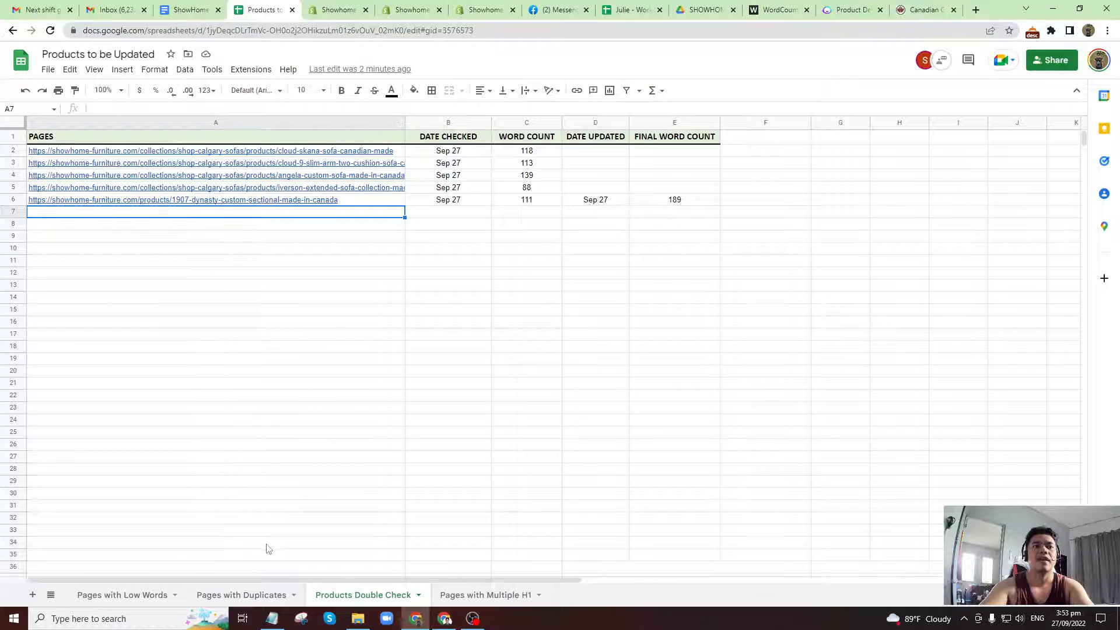
left_click(211, 108)
key("ctrl+v")
Record 253 as the 3795 sectional's word count and copy Sep 27 from the row above as its date checked.
left_click(521, 213)
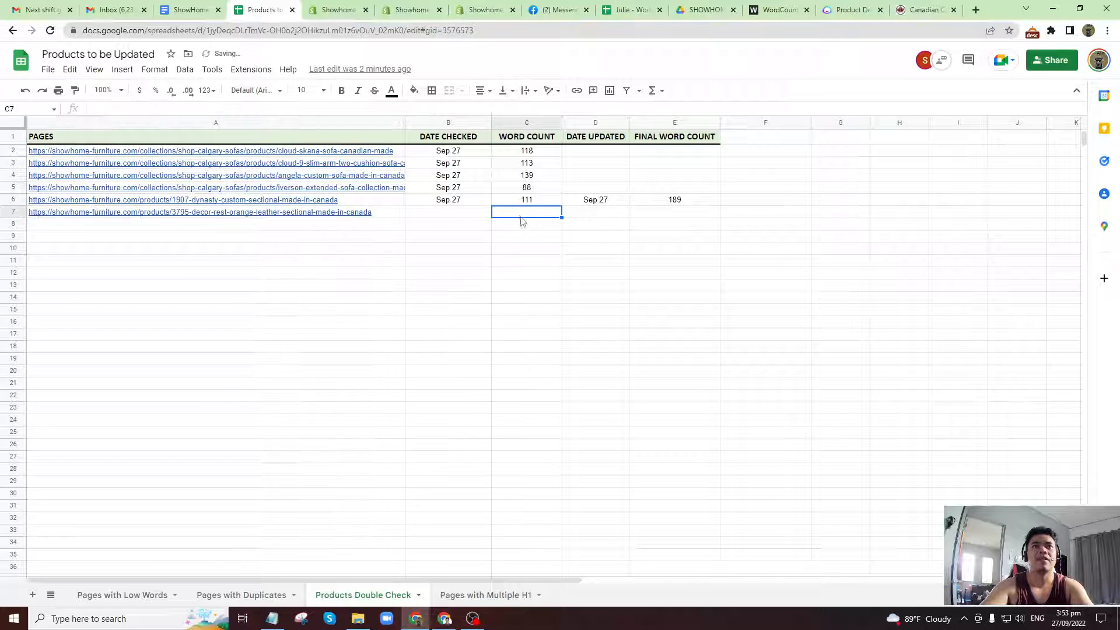
left_click(778, 9)
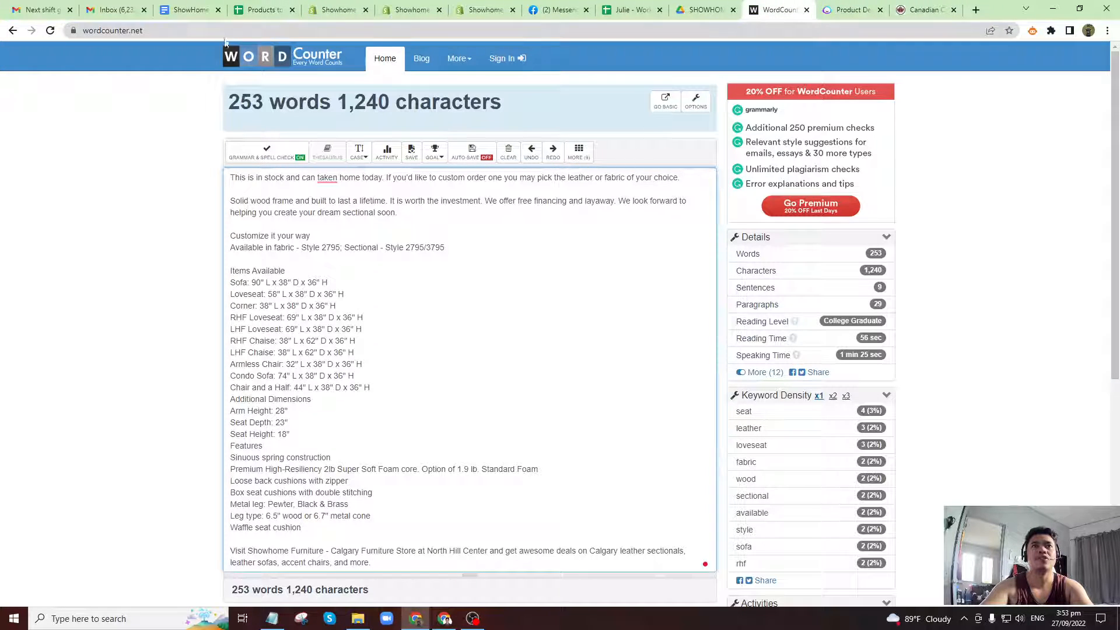
left_click(262, 7)
type("253")
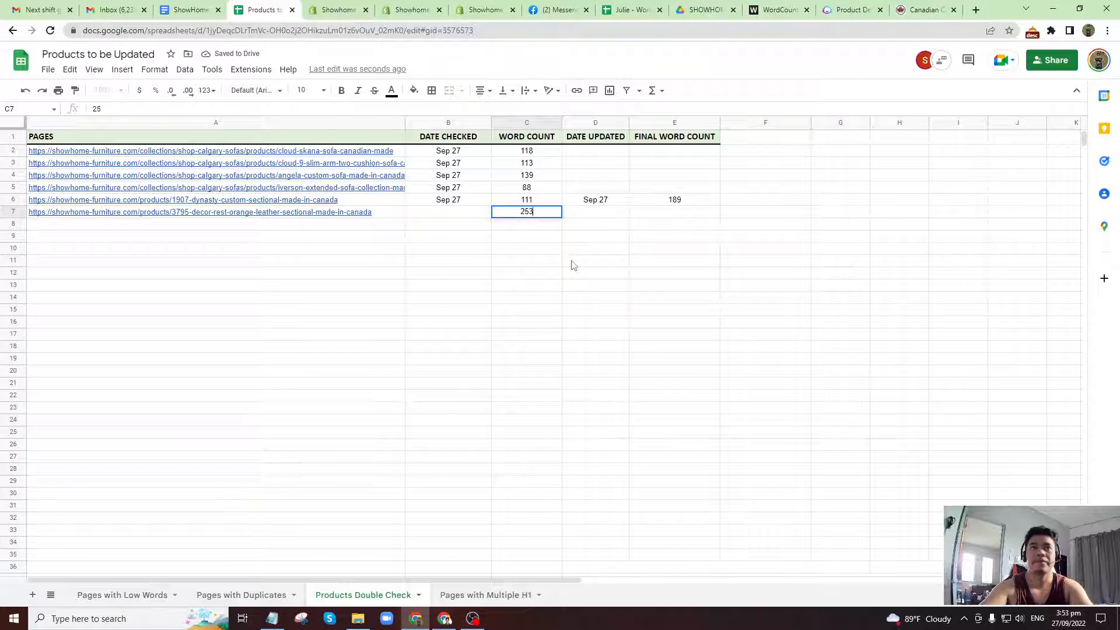
key("Up")
key("Left")
key("ctrl+c")
key("Down")
key("ctrl+v")
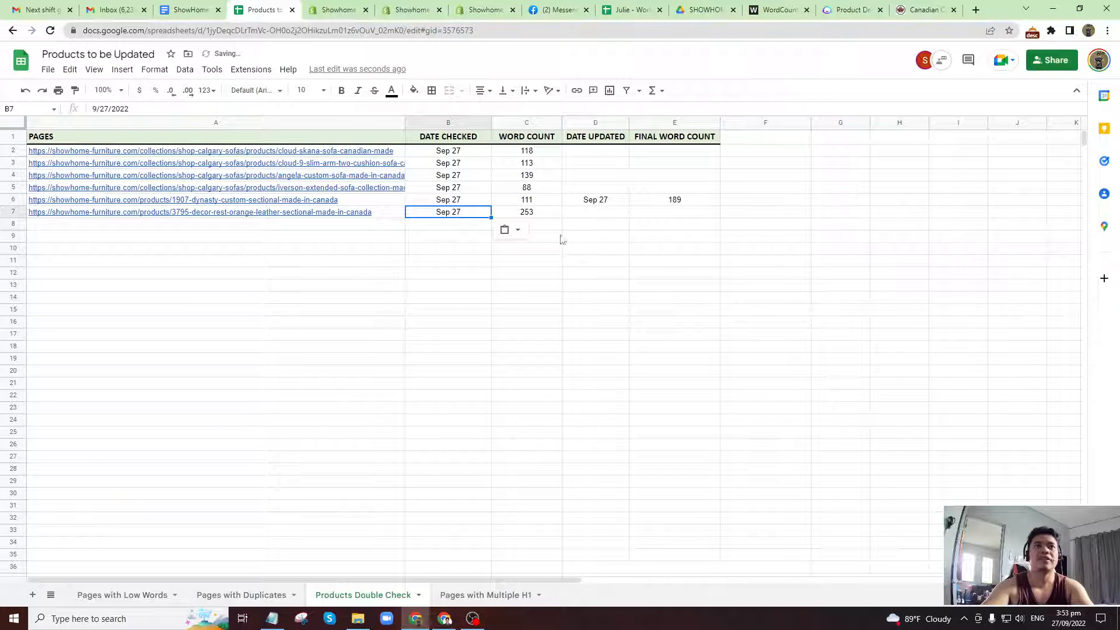
Review the 3795 sectional's description in Shopify, from the introductory paragraphs and grammar suggestion to the linked closing text.
left_click(478, 4)
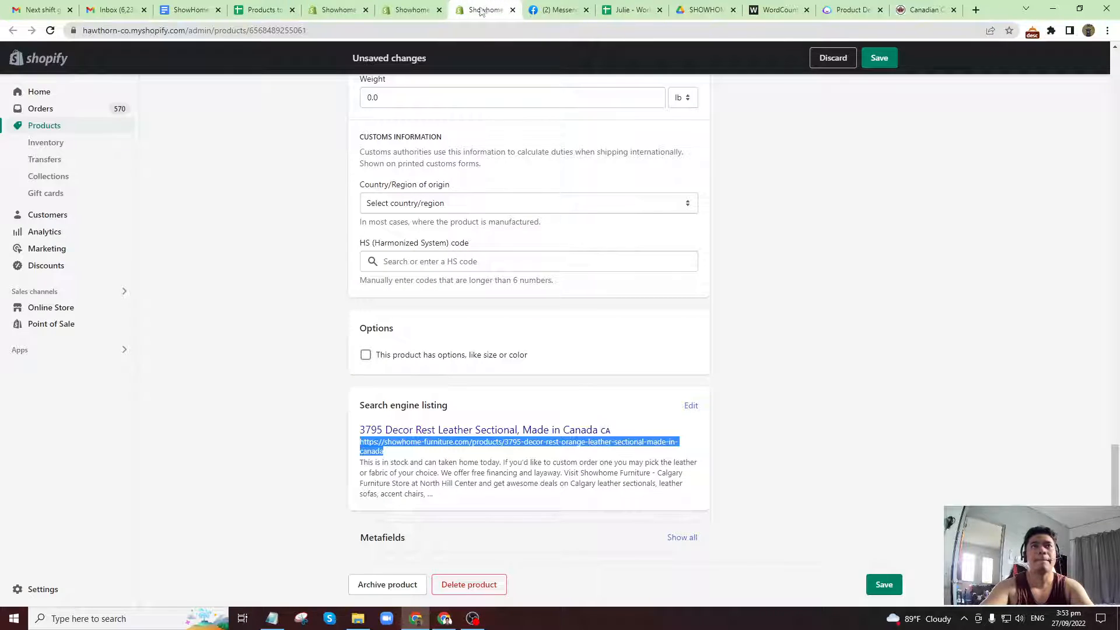
scroll(782, 299, "up", 12)
scroll(784, 298, "up", 10)
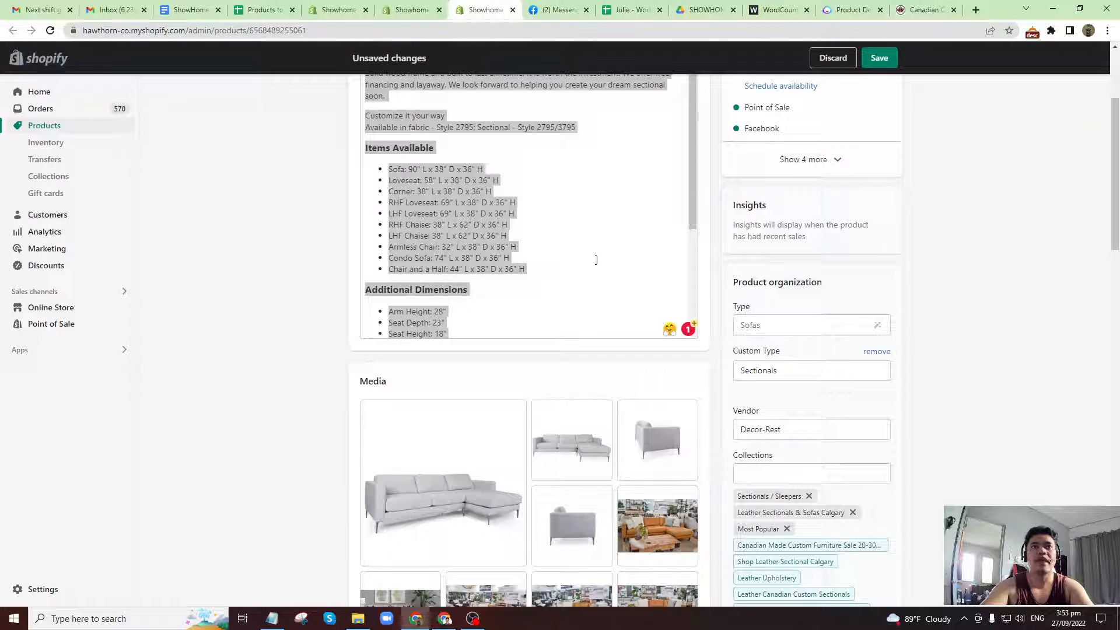
scroll(586, 257, "up", 3)
left_click(483, 231)
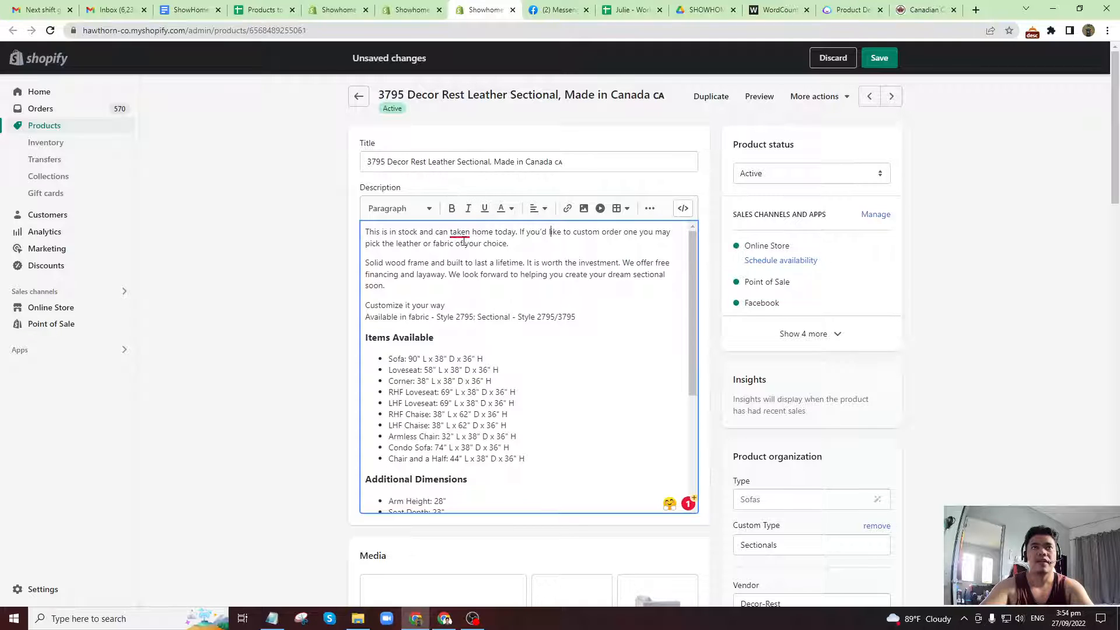
left_click_drag(388, 234, 487, 277)
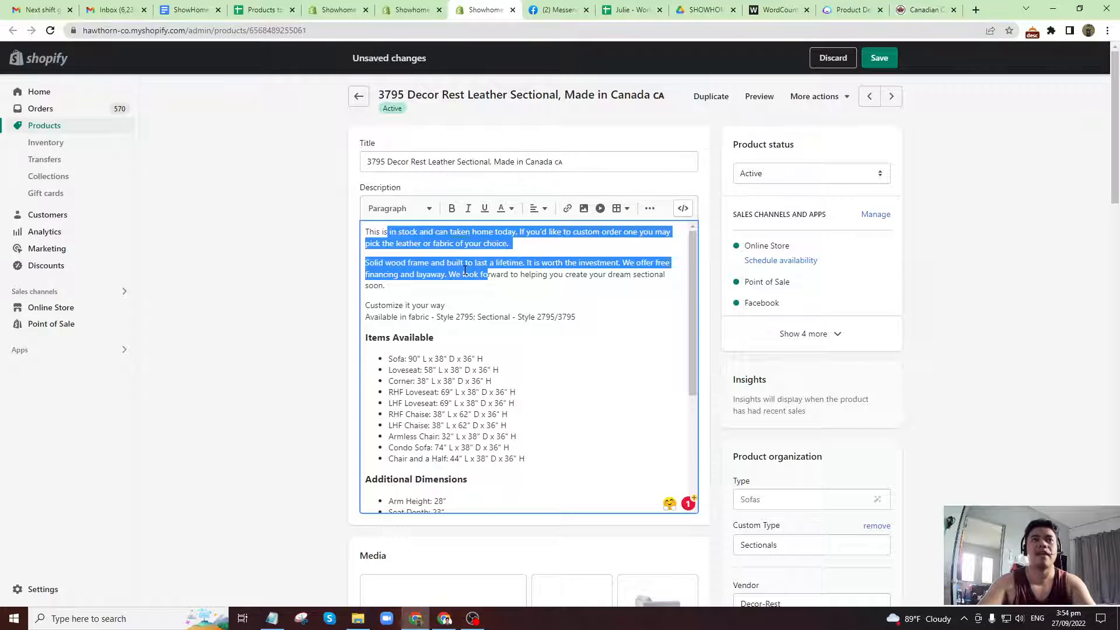
left_click(489, 274)
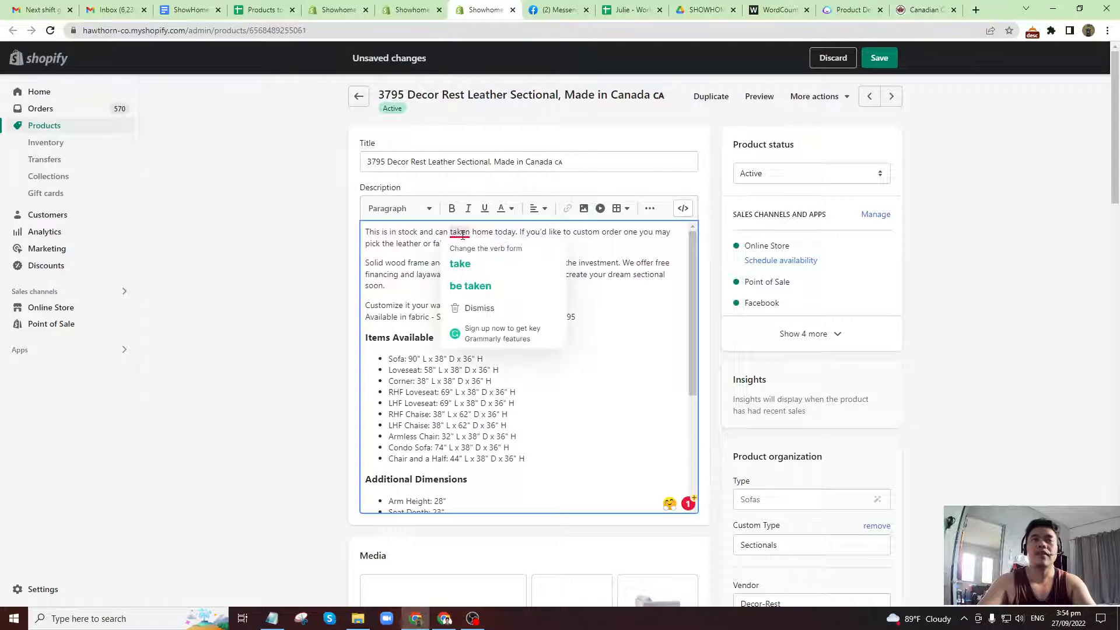
scroll(717, 486, "down", 2)
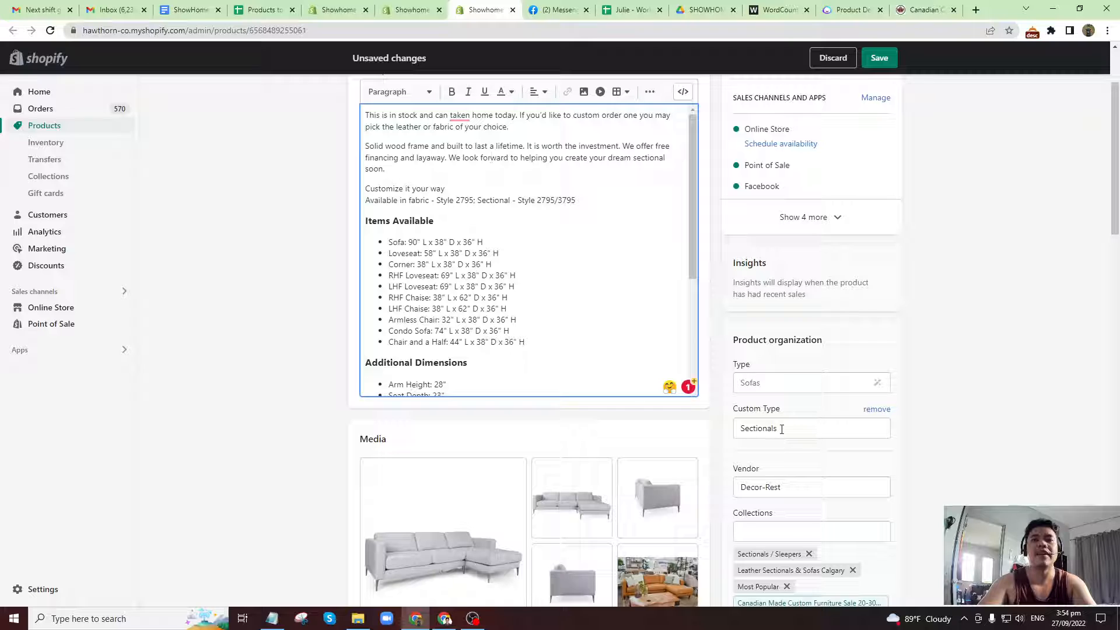
scroll(523, 260, "up", 2)
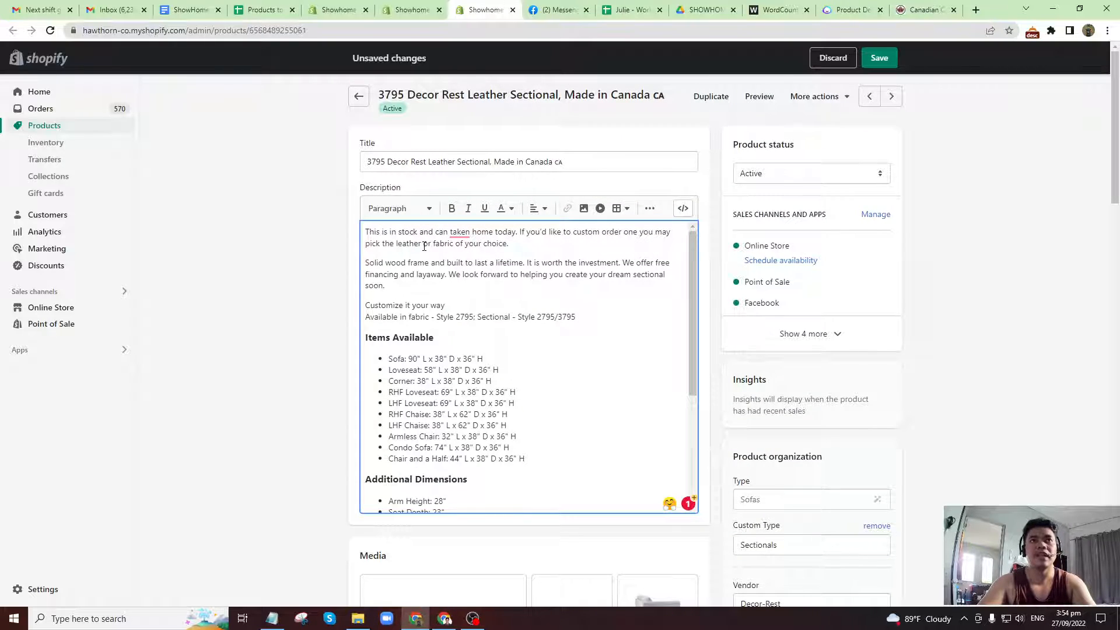
scroll(490, 295, "down", 5)
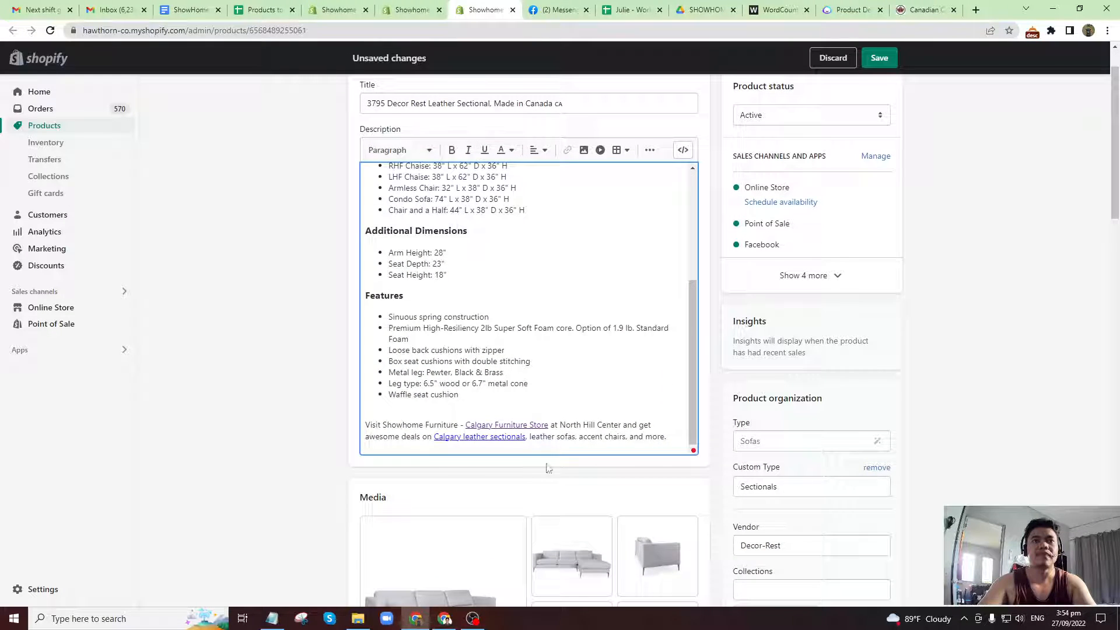
scroll(539, 452, "down", 1)
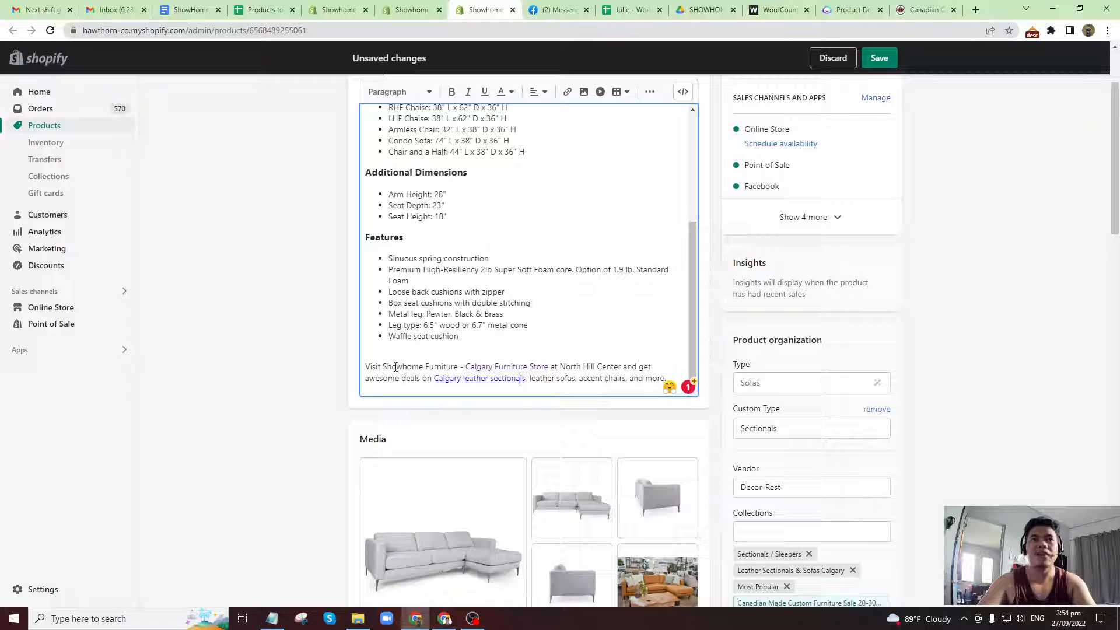
Examine the meta description in the 3795 sectional's search engine listing.
scroll(402, 385, "down", 14)
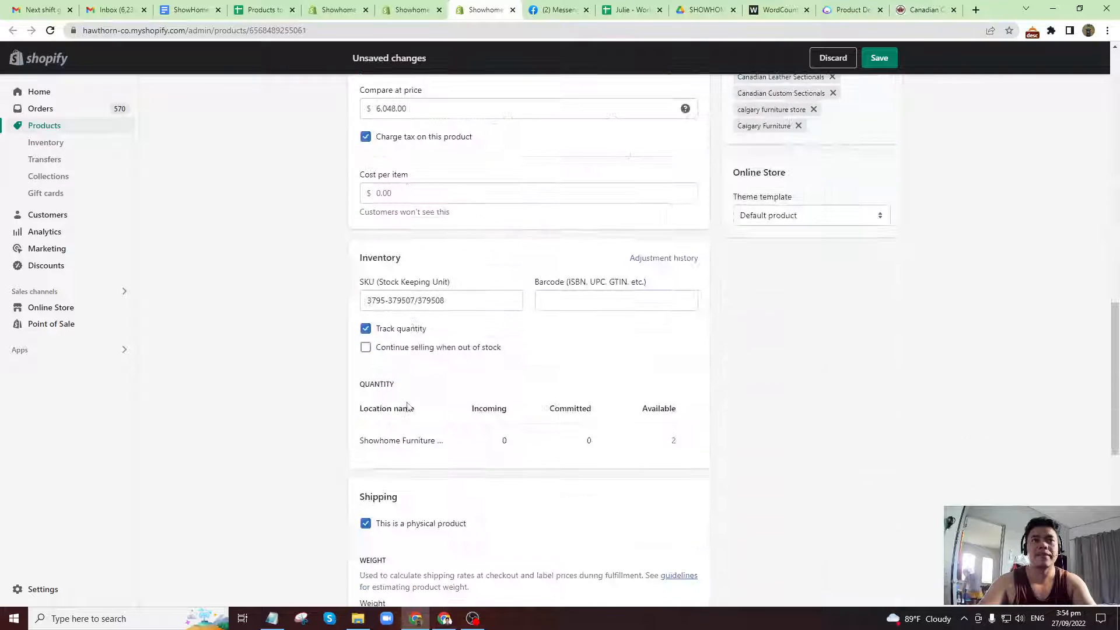
scroll(407, 407, "down", 9)
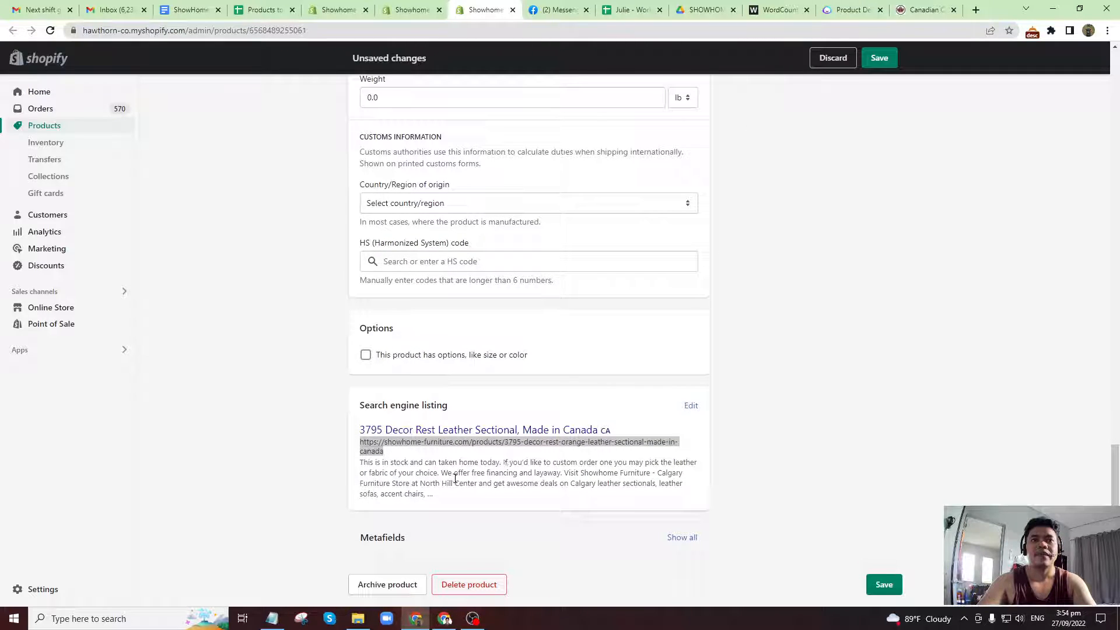
left_click(455, 478)
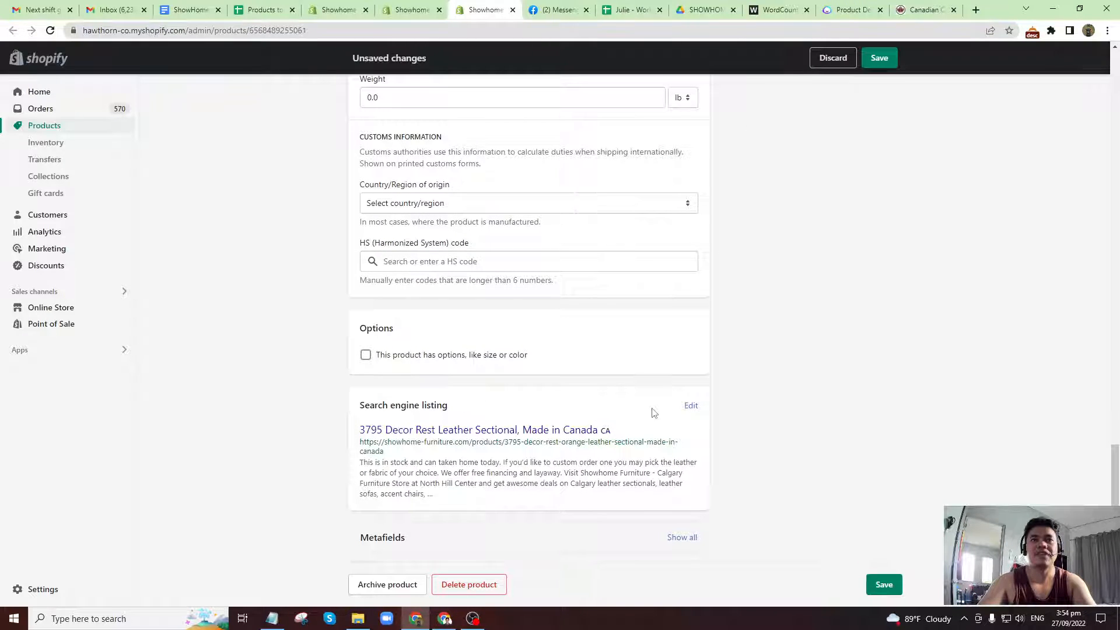
Open the 3795 sectional's search engine listing for editing, check the Calgary leather sectionals keyword in its meta description, and save the product.
left_click(691, 405)
scroll(571, 458, "down", 4)
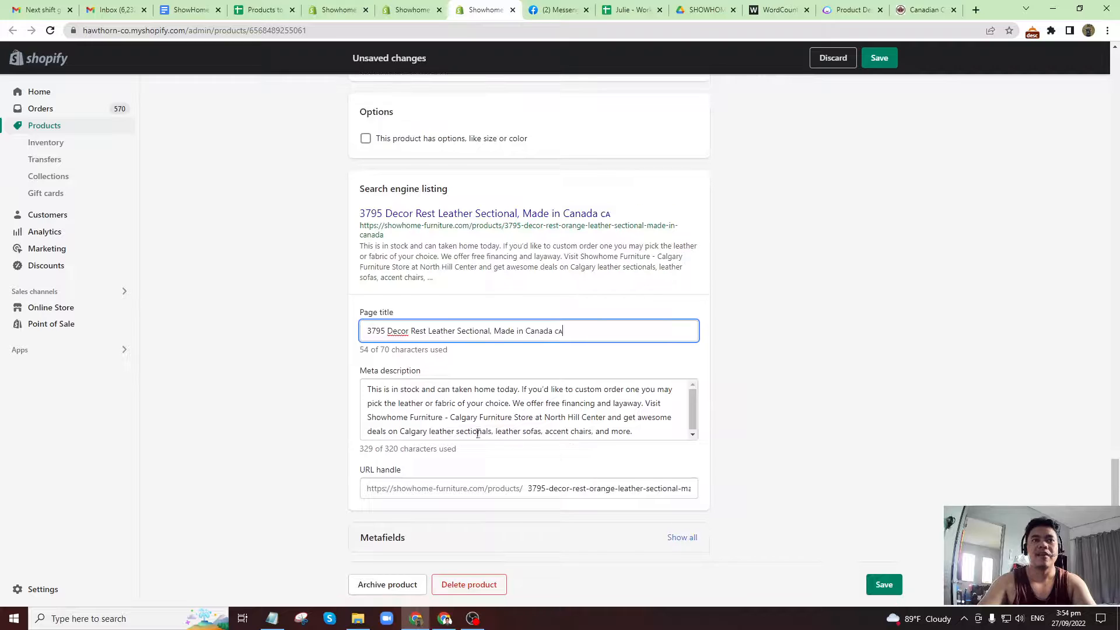
left_click(385, 403)
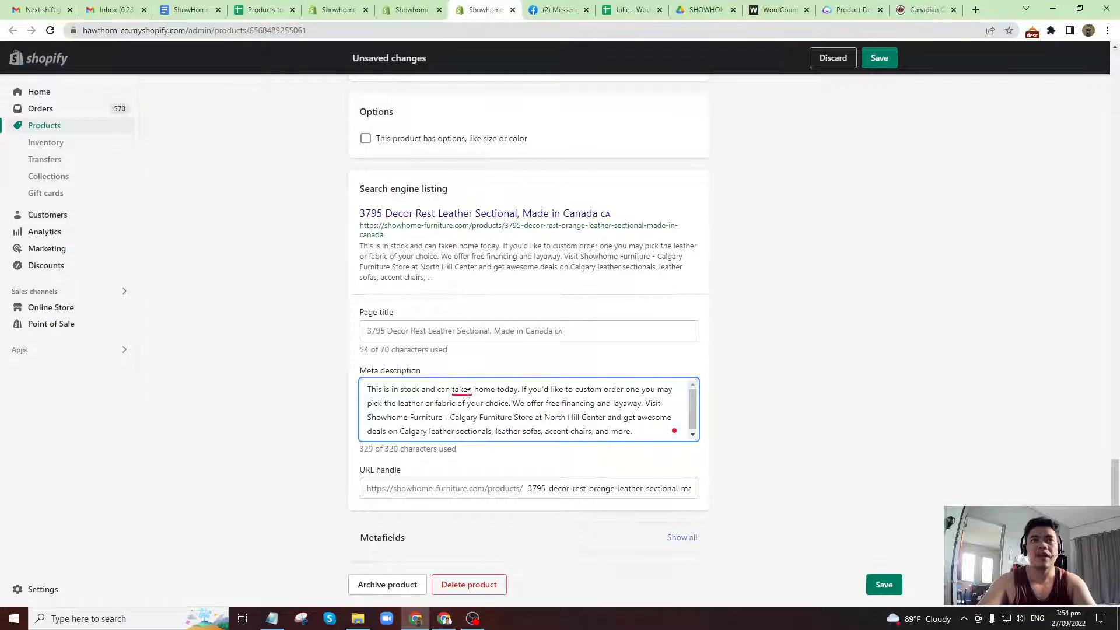
left_click_drag(401, 433, 493, 431)
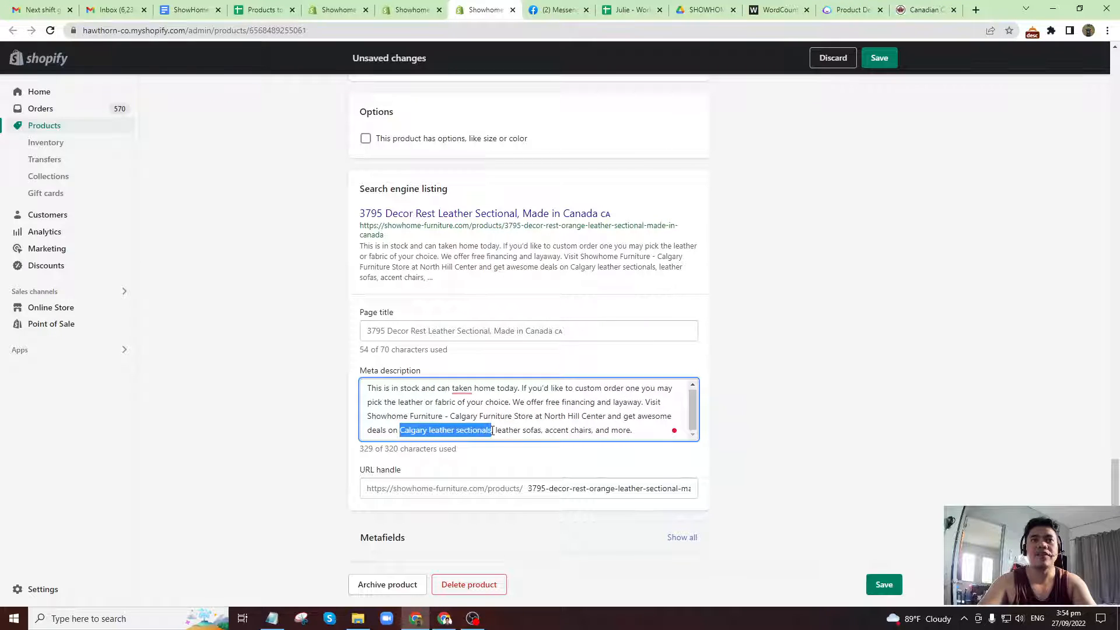
left_click(407, 429)
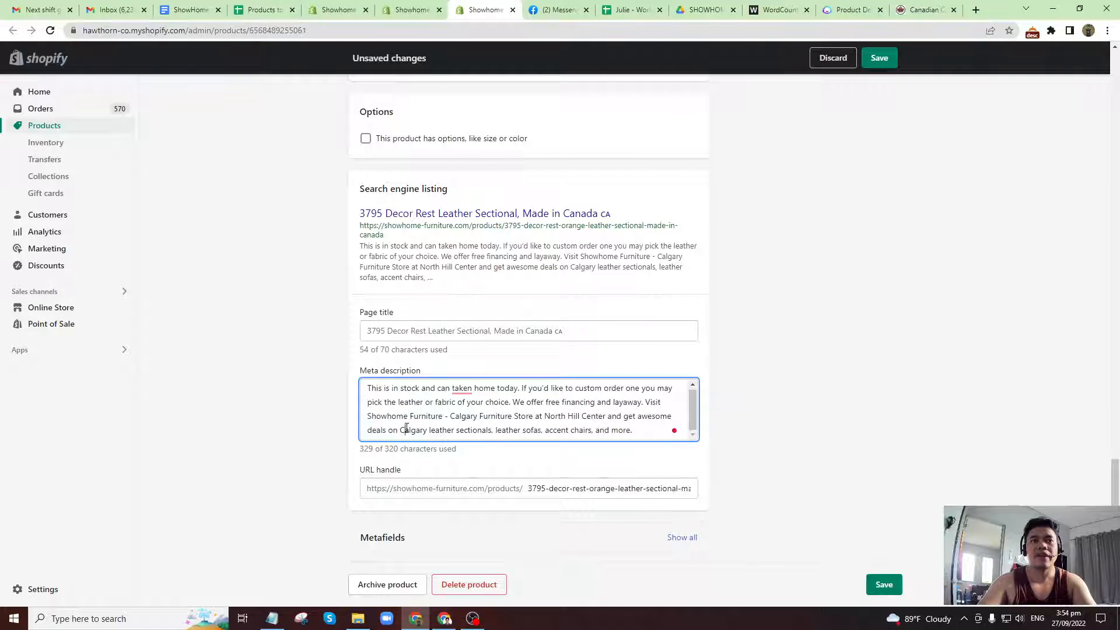
left_click_drag(401, 430, 495, 430)
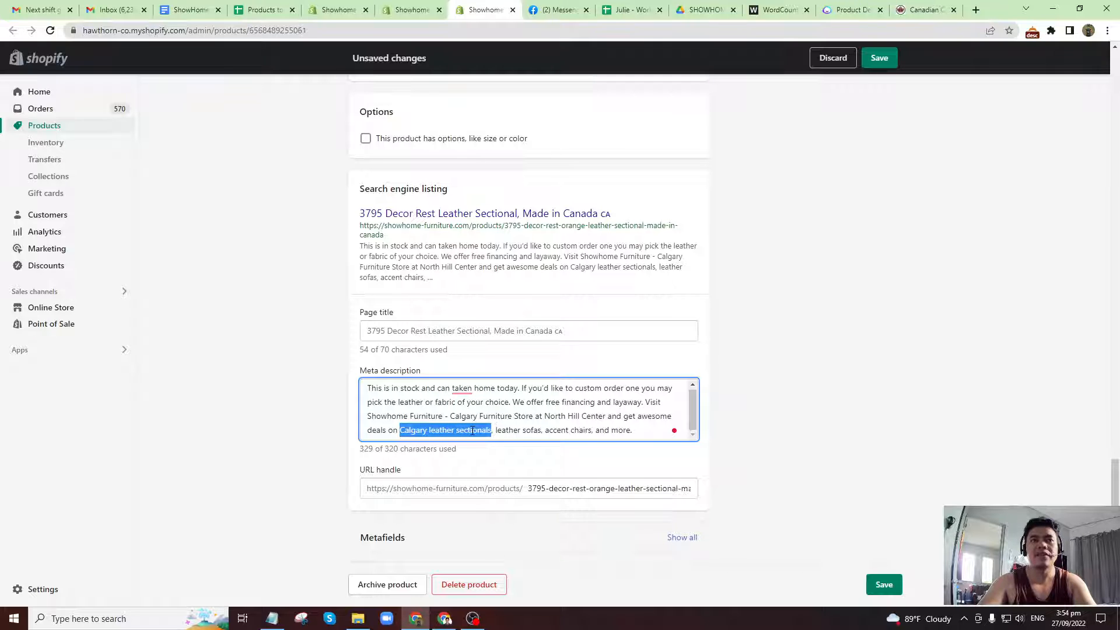
left_click(472, 431)
left_click(884, 585)
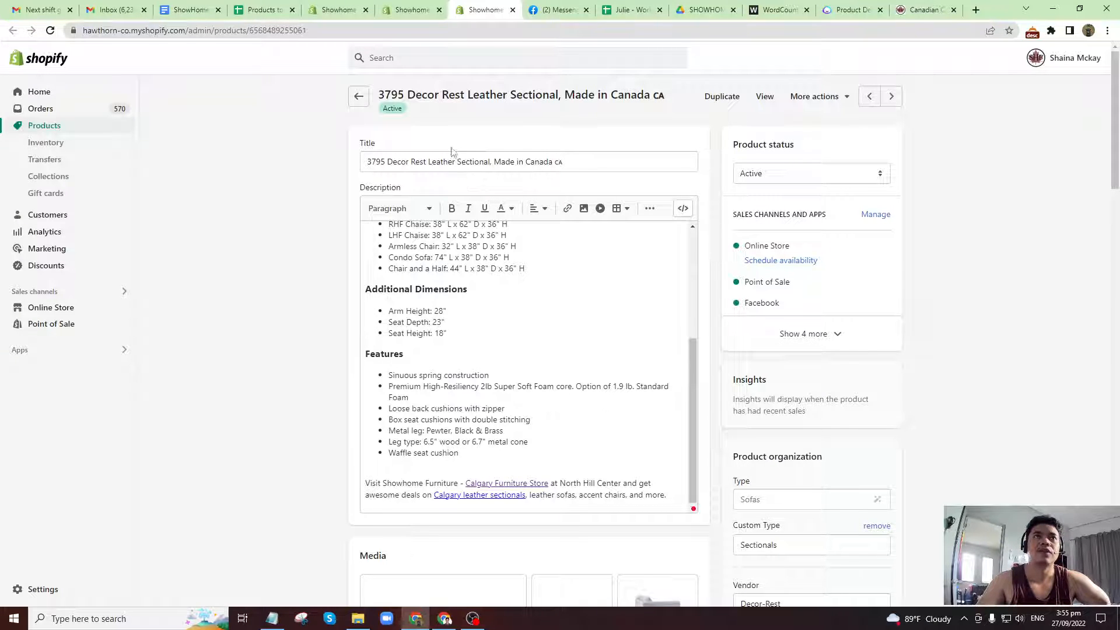
Review the 3795 sectional's saved description, from the opening paragraphs through dimensions and features to the closing keyword text.
scroll(548, 286, "up", 4)
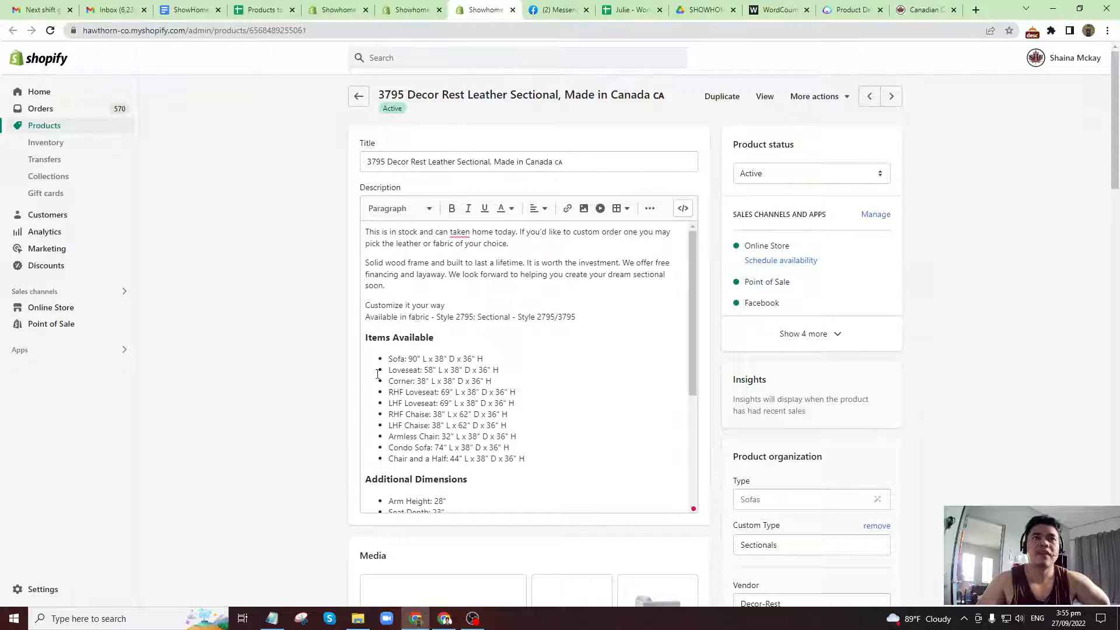
scroll(488, 467, "down", 3)
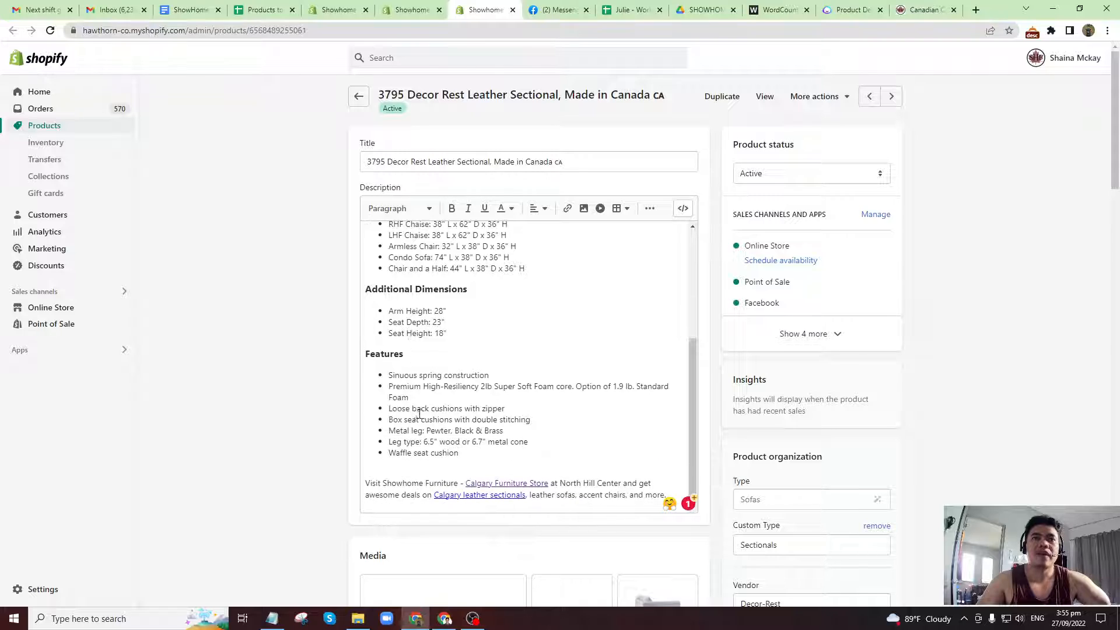
left_click(467, 495)
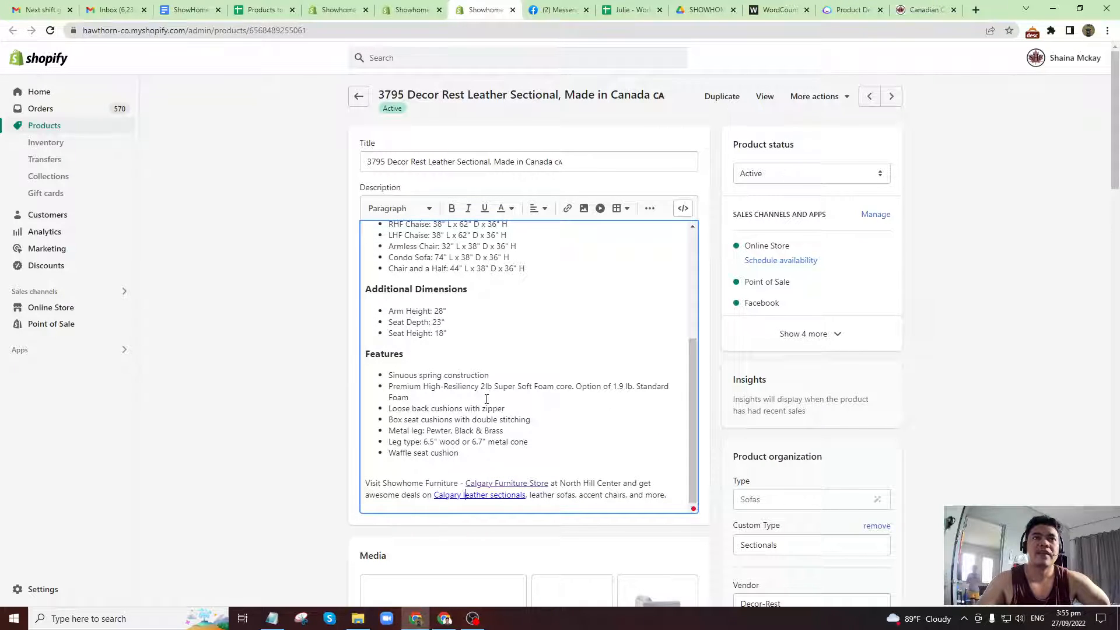
scroll(490, 379, "up", 3)
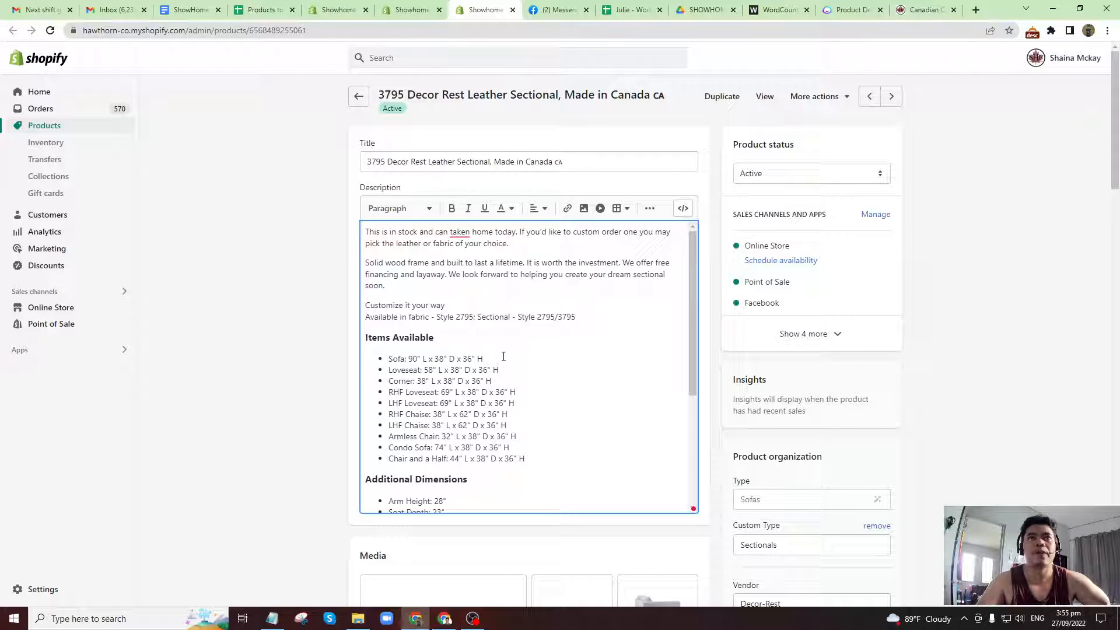
scroll(495, 393, "down", 1)
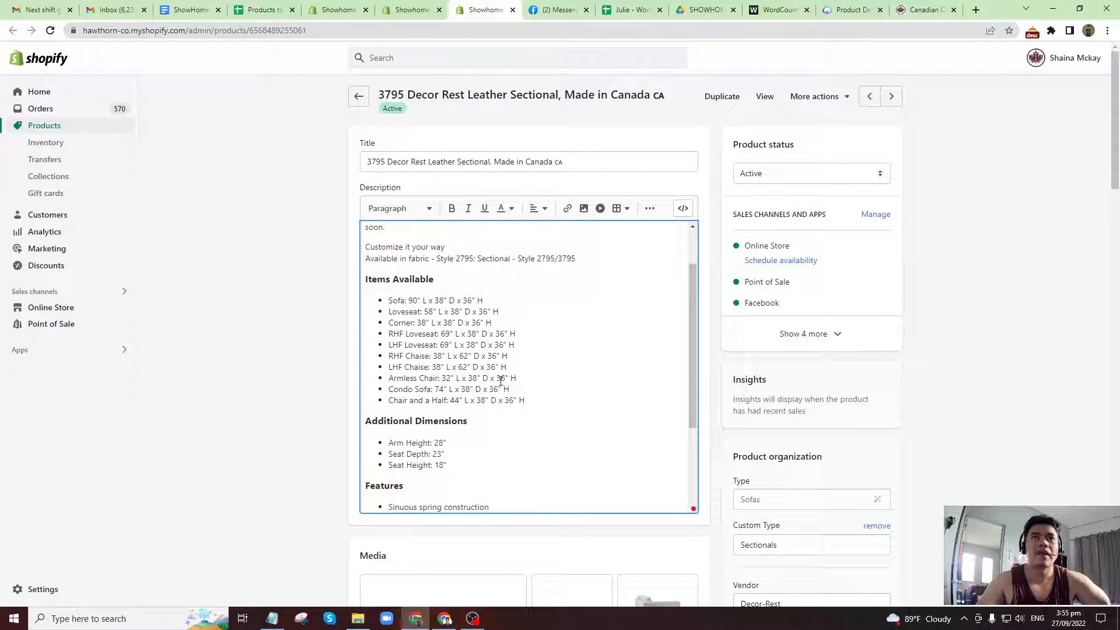
scroll(500, 385, "down", 2)
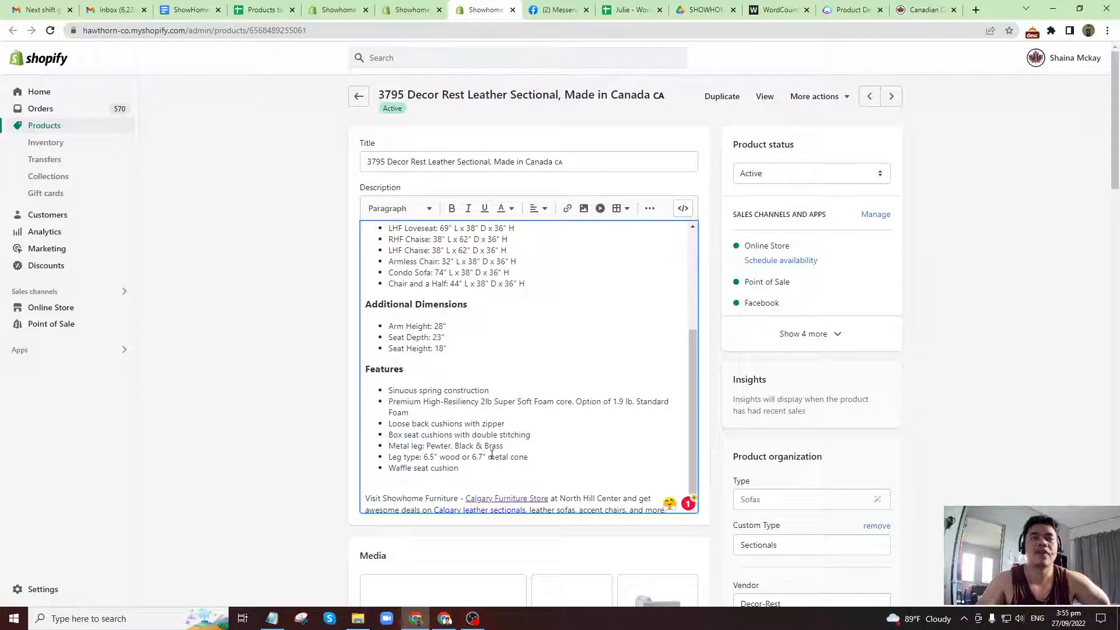
scroll(492, 455, "down", 1)
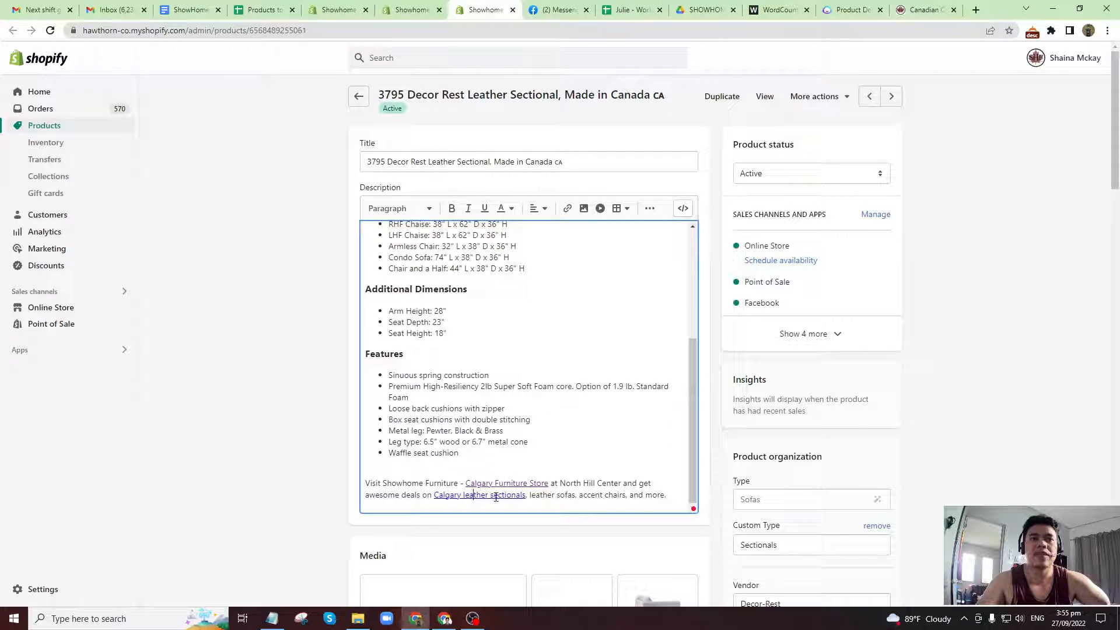
Inspect the full web address behind the Calgary leather sectionals link in the description, leaving the link settings without applying changes.
left_click_drag(496, 497, 525, 496)
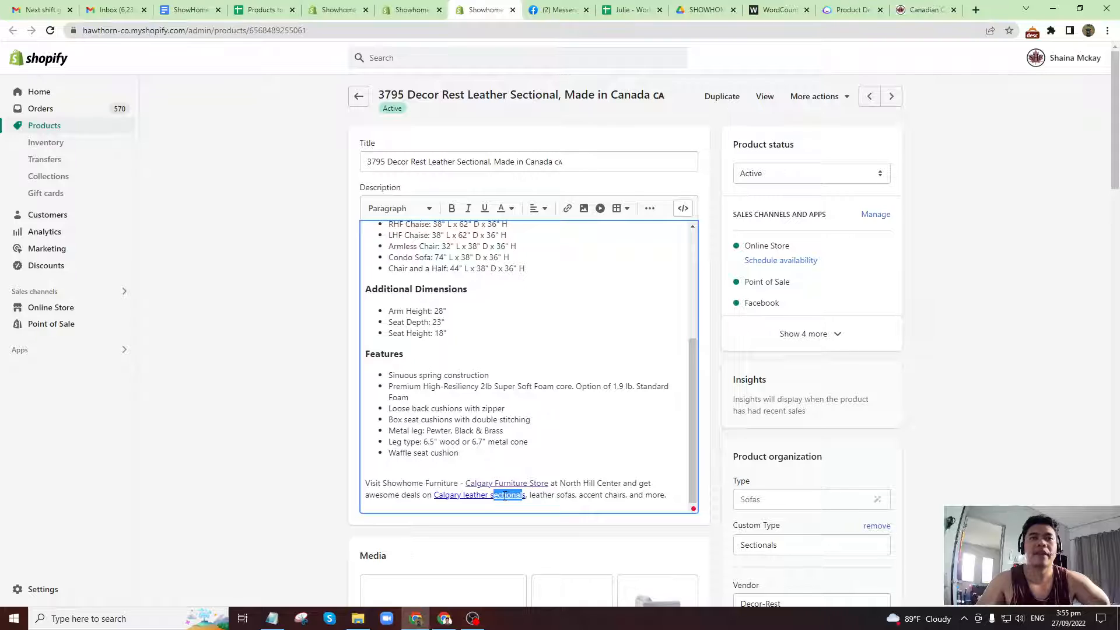
left_click(505, 496)
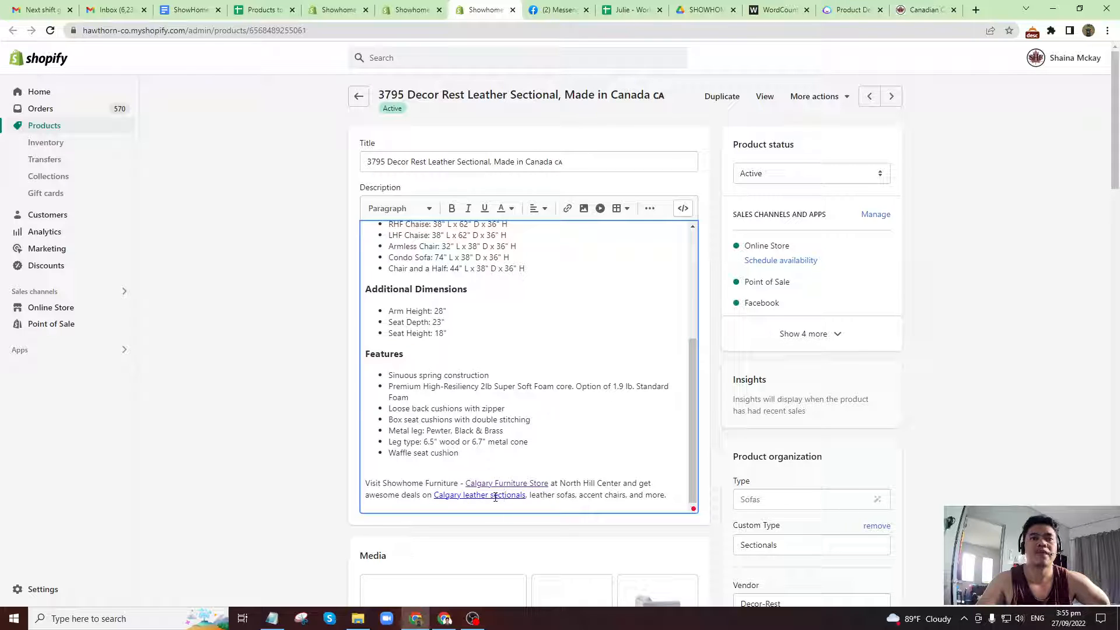
left_click(567, 208)
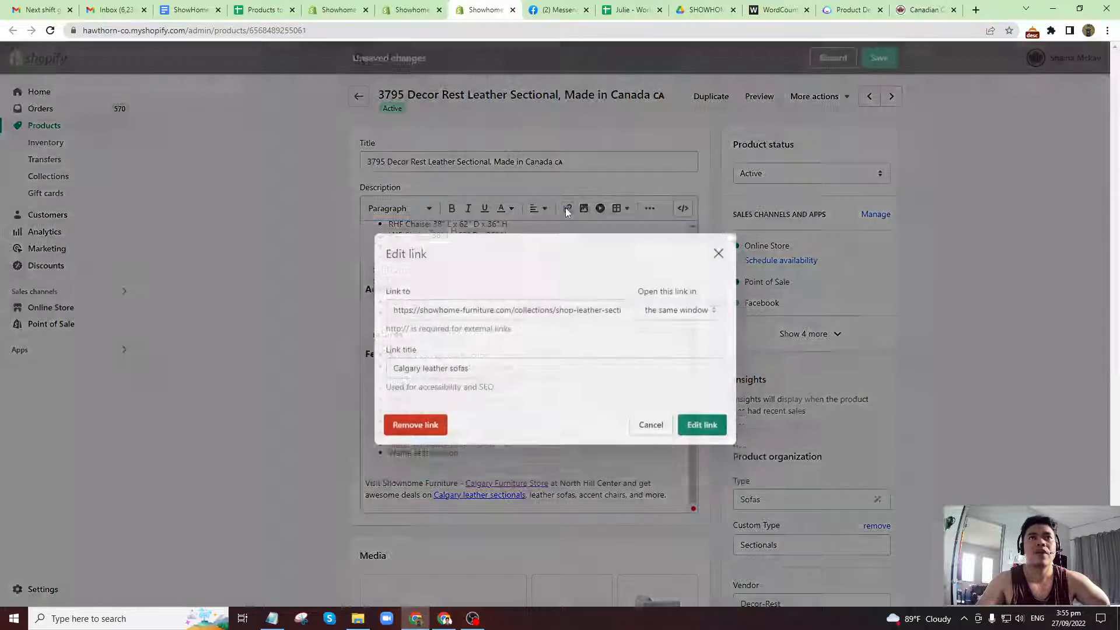
left_click(559, 296)
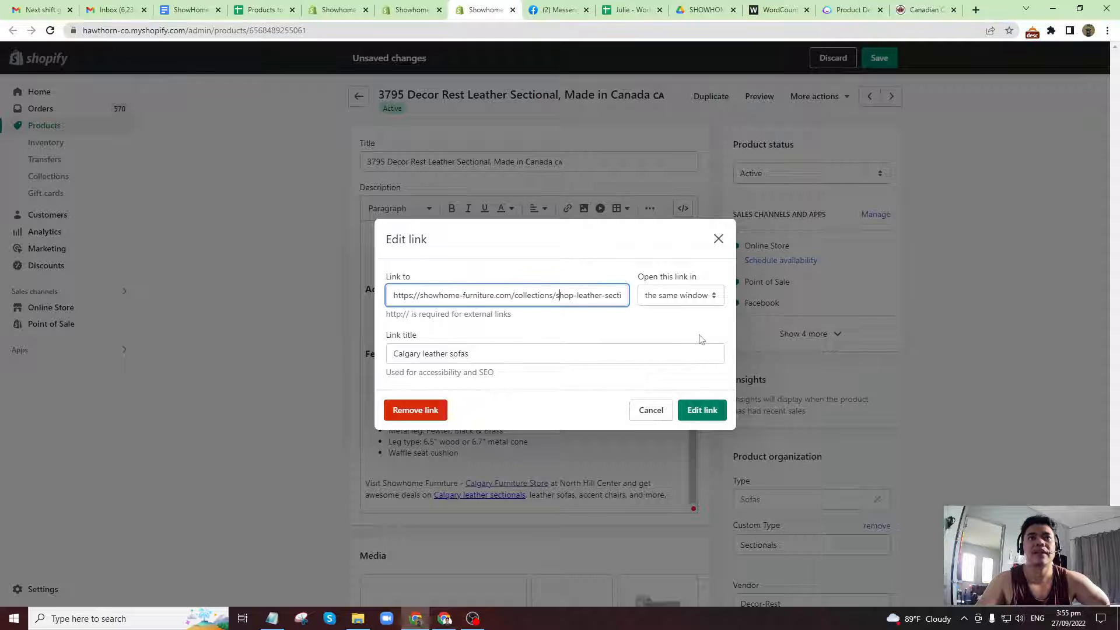
key("Right")
key("Right")
key("Right")
key("Right")
key("Right")
key("Right")
key("Right")
key("Right")
key("Right")
key("Right")
key("Right")
key("Right")
key("Right")
key("Right")
key("Right")
key("Right")
key("Right")
key("Right")
key("Right")
key("Right")
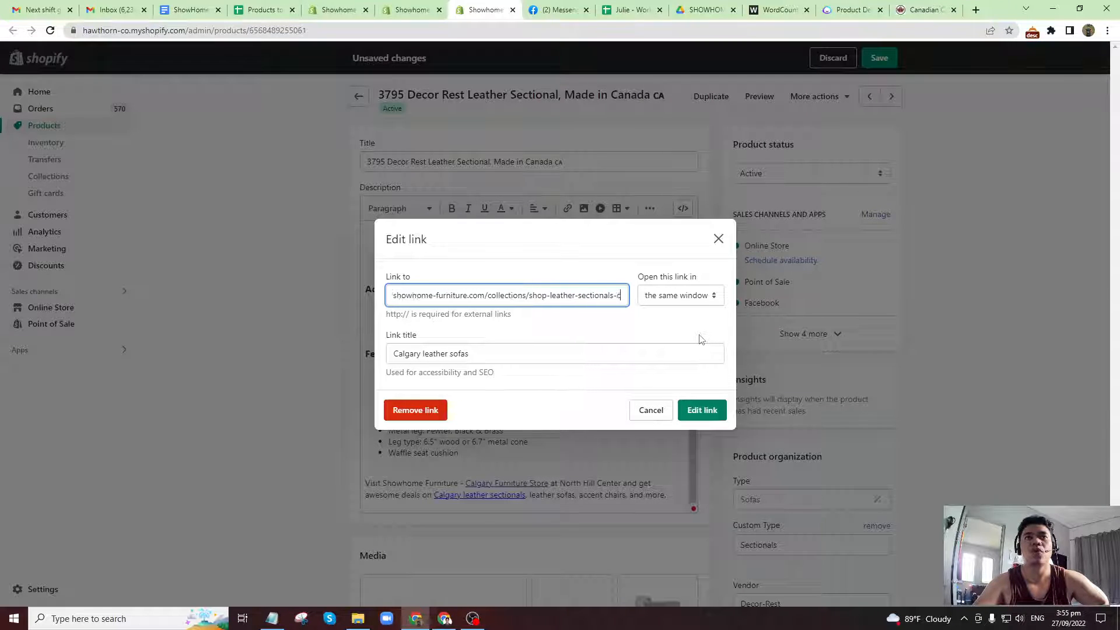
left_click_drag(506, 297, 652, 315)
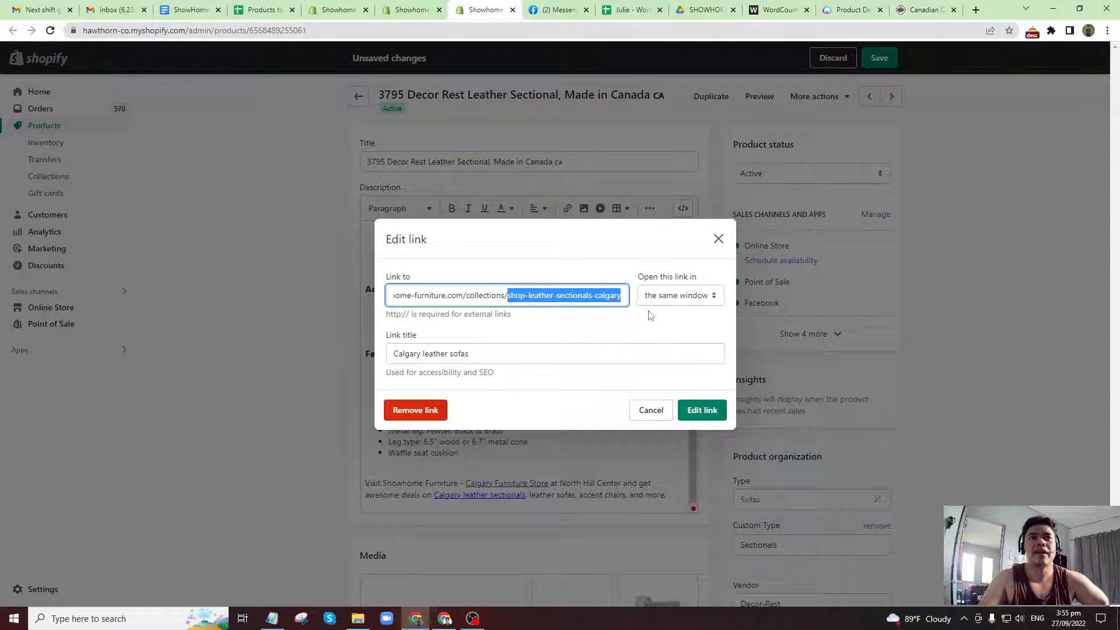
left_click(718, 239)
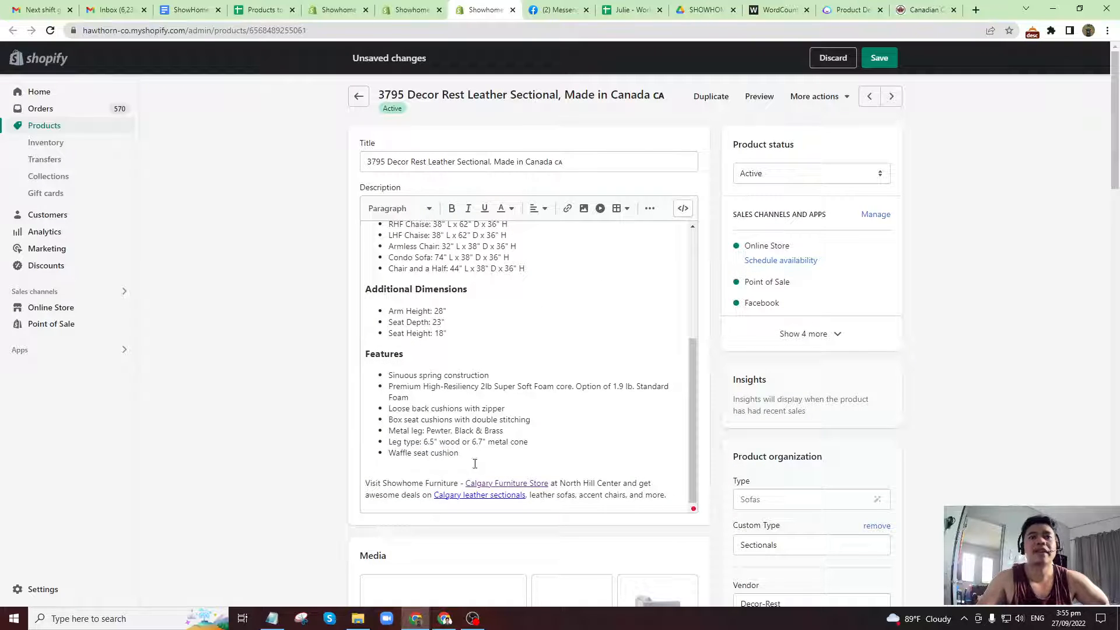
Look over the sofa categories on the Showhome Furniture storefront and return to the 3795 sectional's product page.
left_click(925, 9)
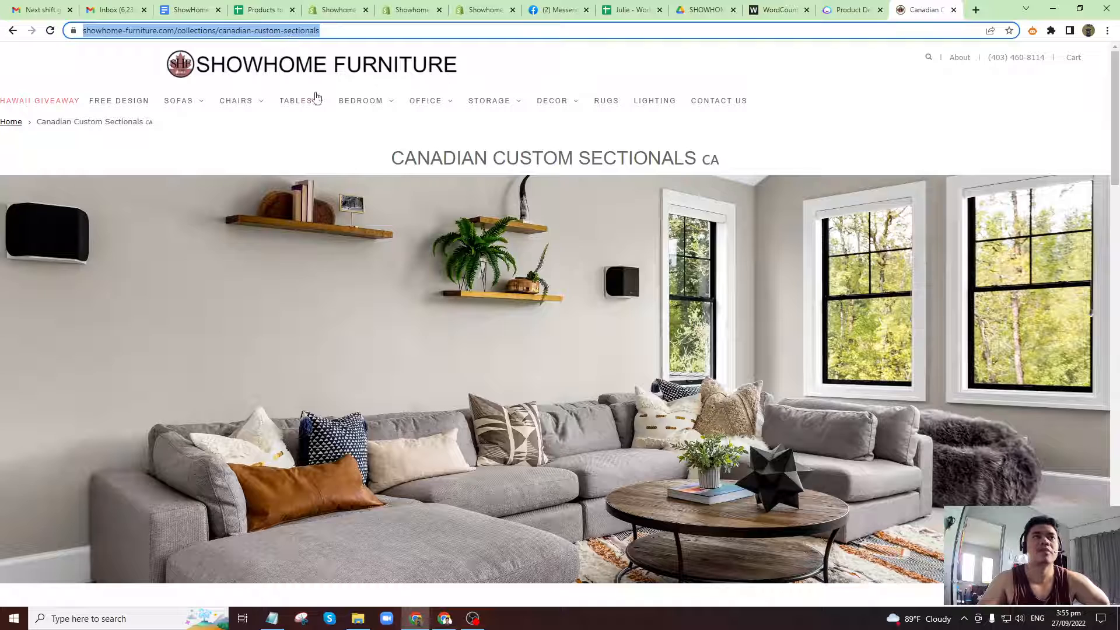
mouse_move(200, 106)
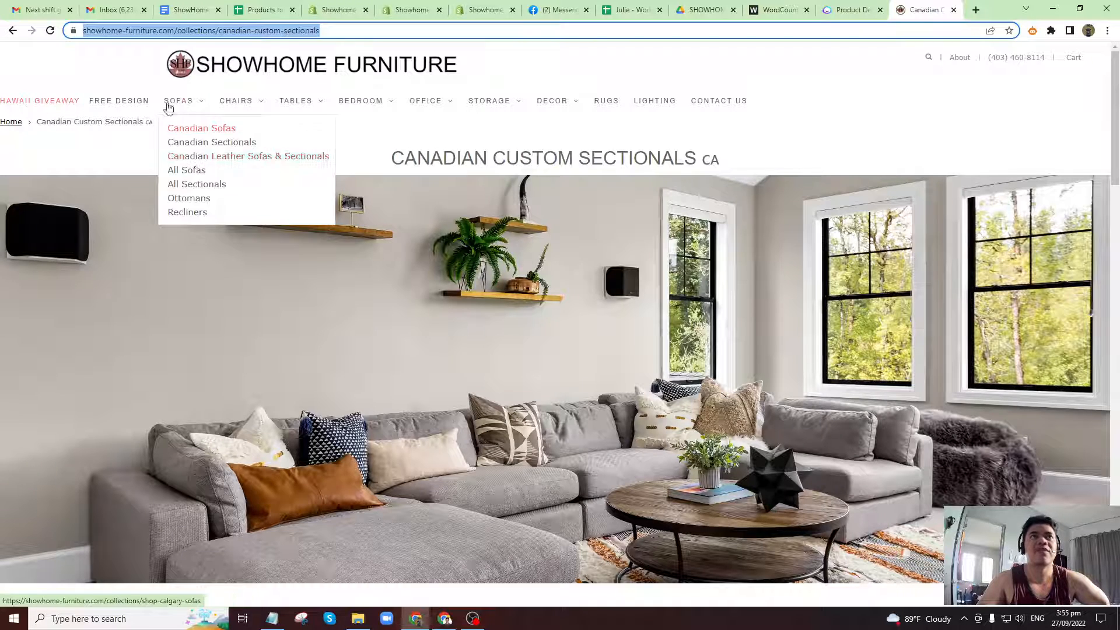
mouse_move(260, 129)
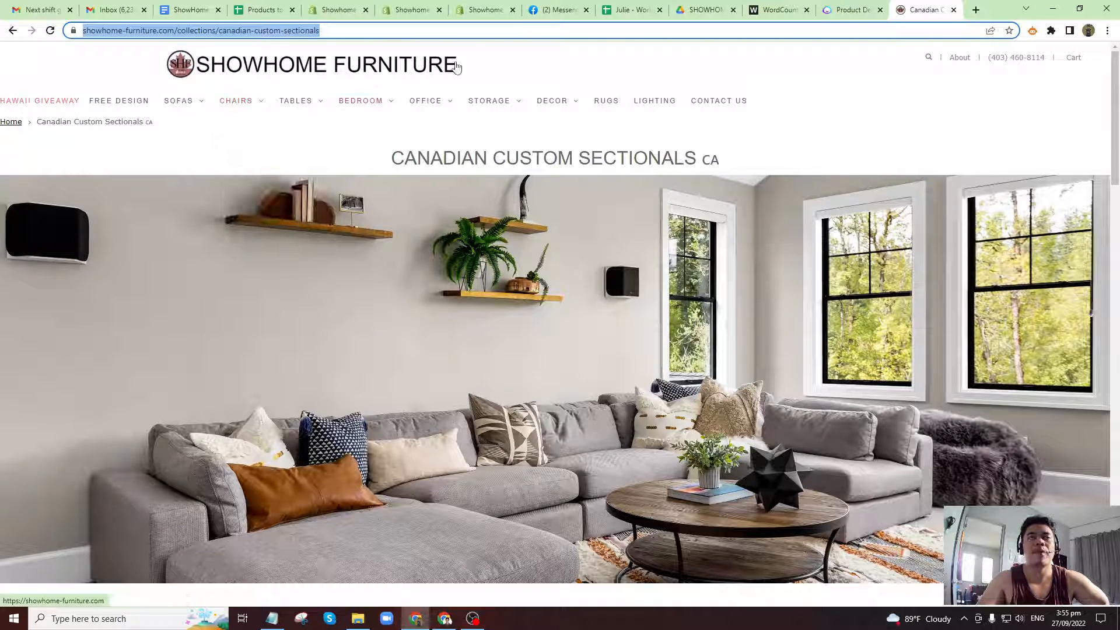
left_click(476, 9)
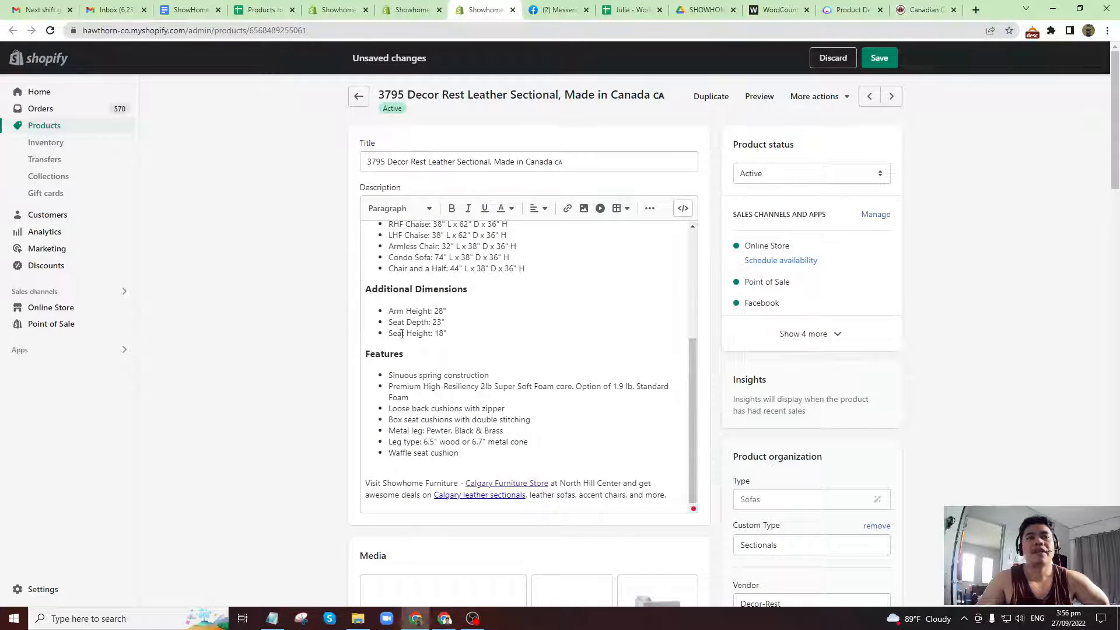
Recheck the meta description's Calgary leather sectionals wording against the description link and save the 3795 sectional again.
scroll(318, 482, "down", 20)
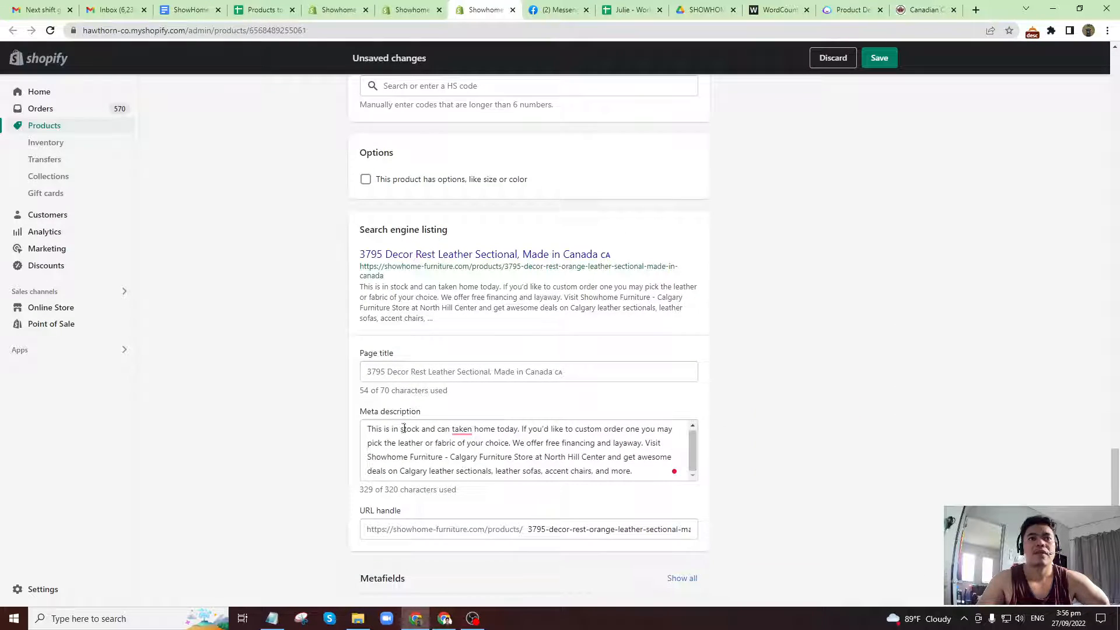
left_click(401, 430)
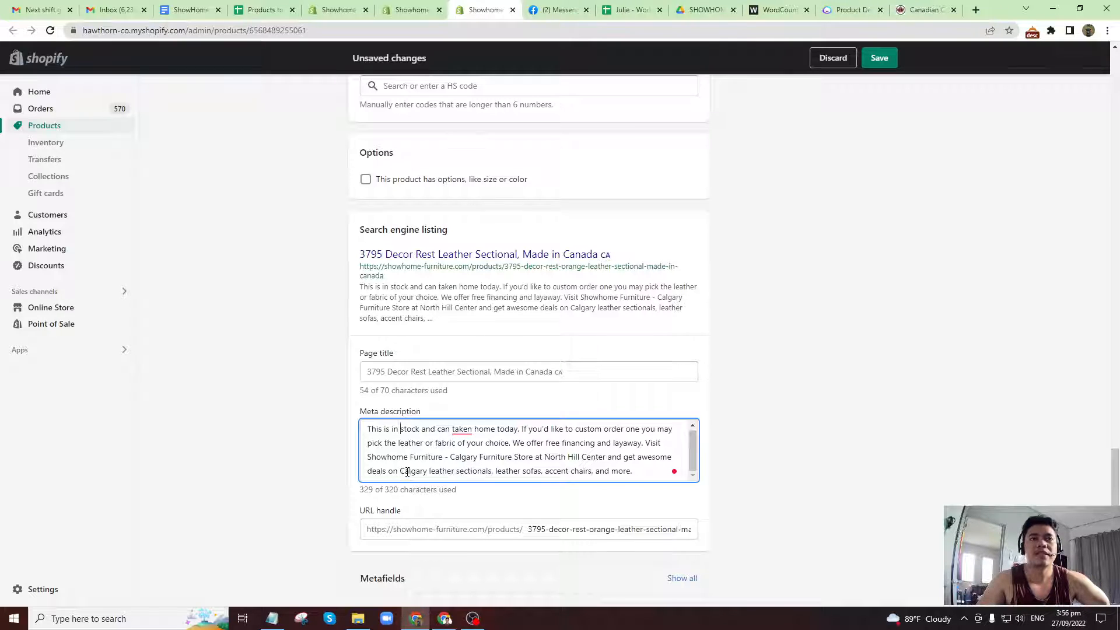
left_click_drag(402, 471, 491, 476)
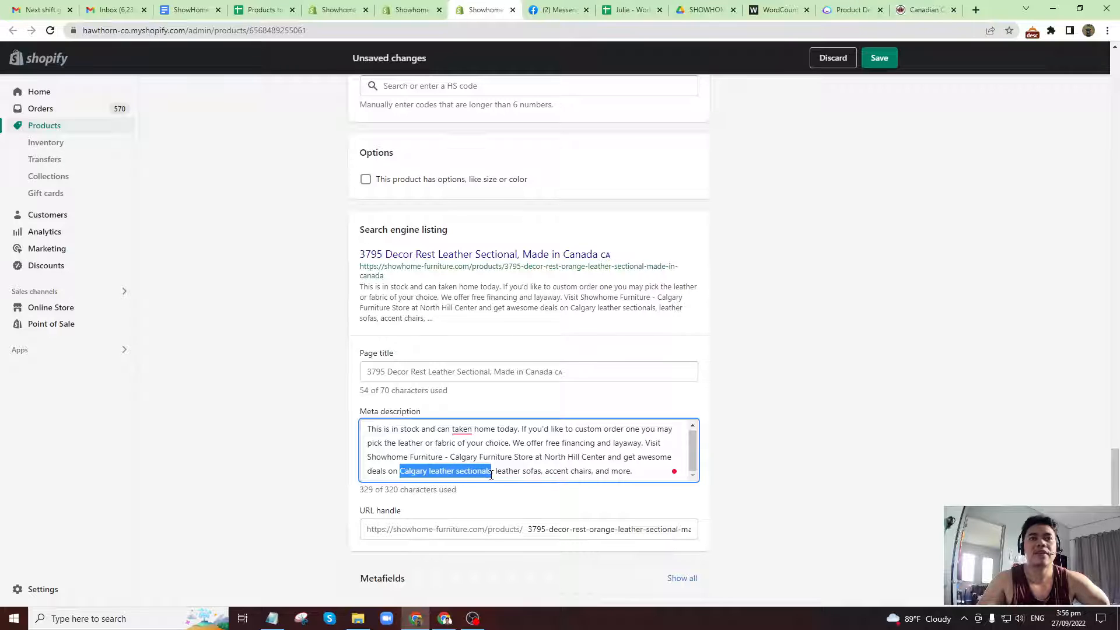
left_click(475, 473)
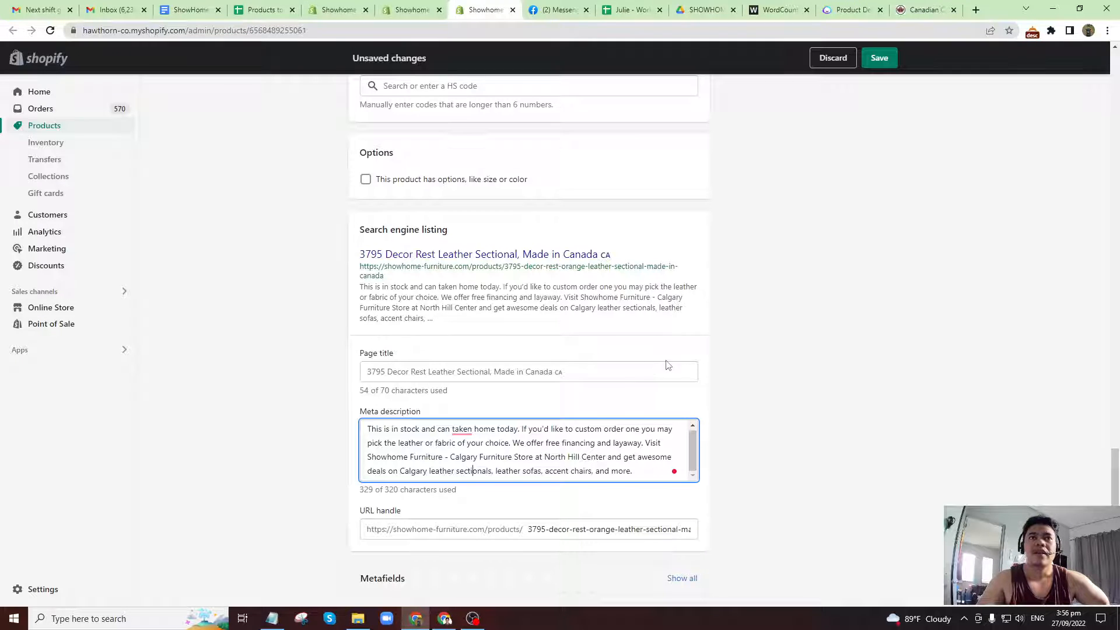
scroll(668, 364, "up", 15)
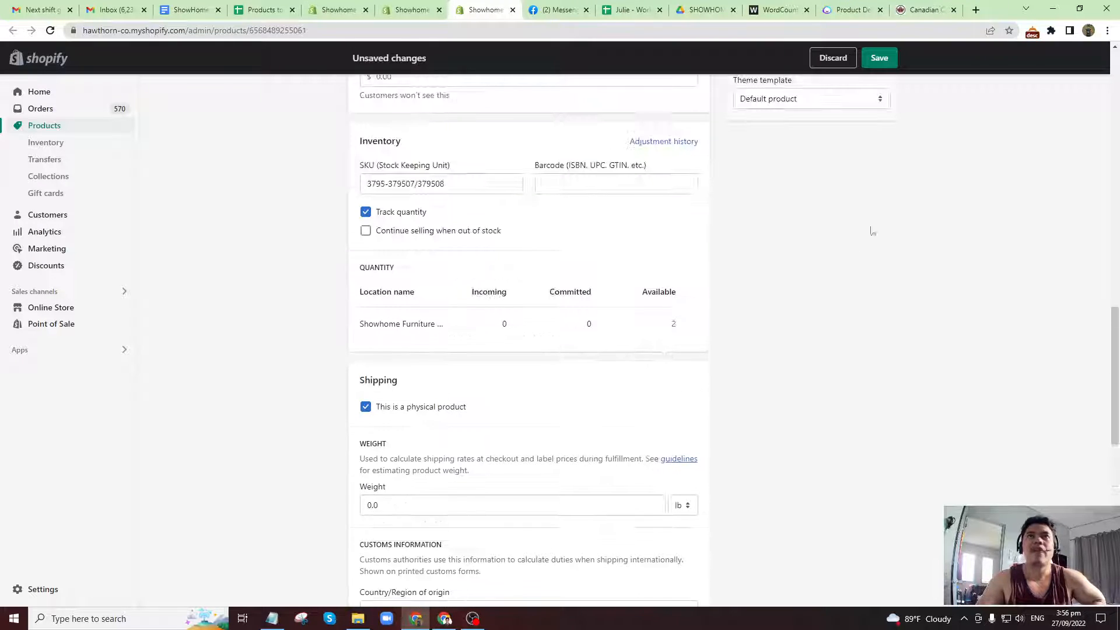
scroll(871, 149, "up", 2)
left_click(879, 58)
scroll(550, 344, "up", 3)
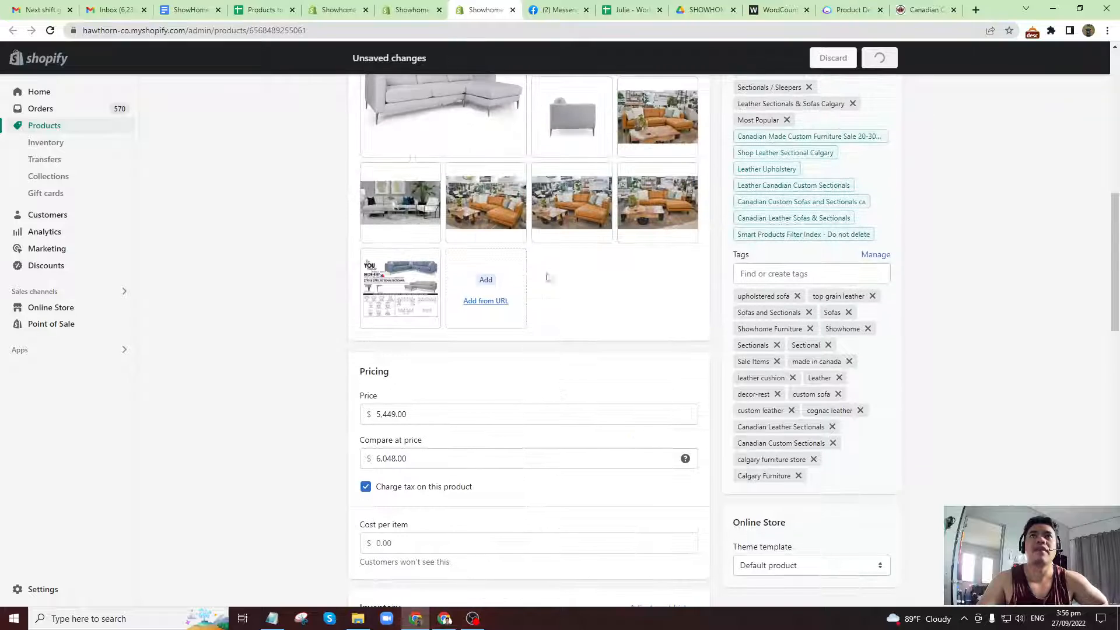
Review the 3795 sectional's row in the Products Double Check sheet, from page address to final word count, and select cell A8.
left_click(267, 11)
left_click_drag(389, 215, 460, 215)
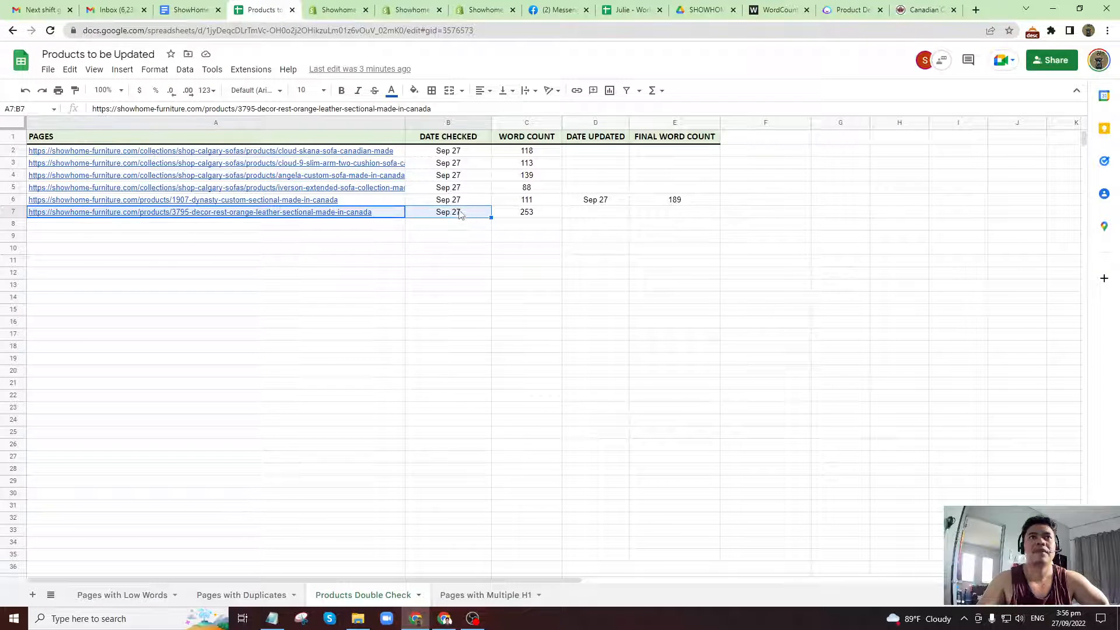
left_click(460, 214)
left_click(521, 219)
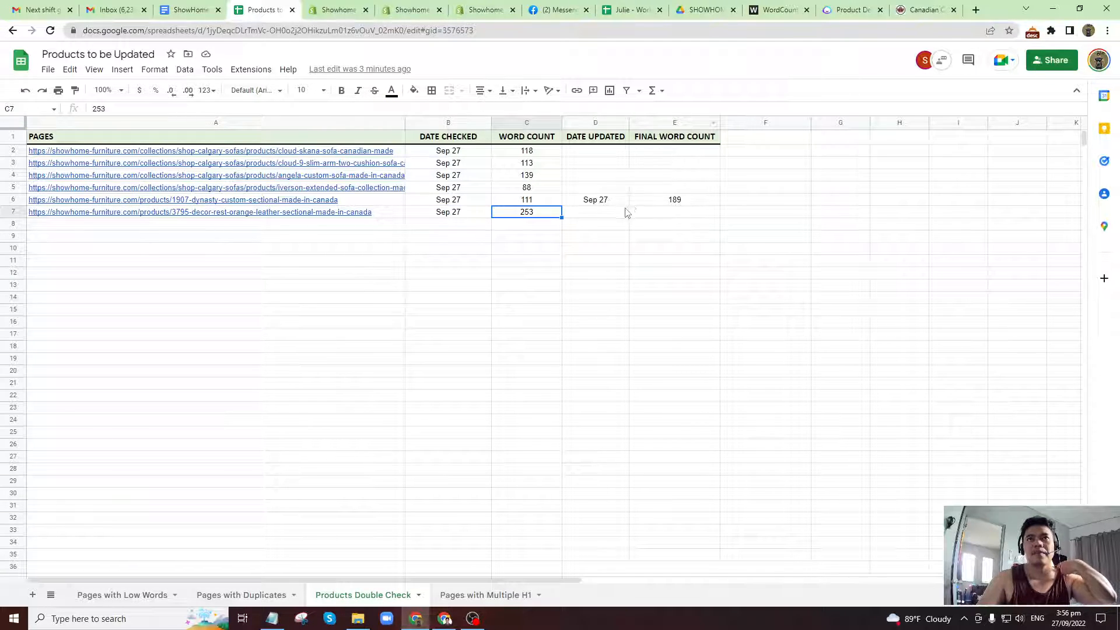
left_click(607, 214)
left_click(653, 215)
left_click(374, 226)
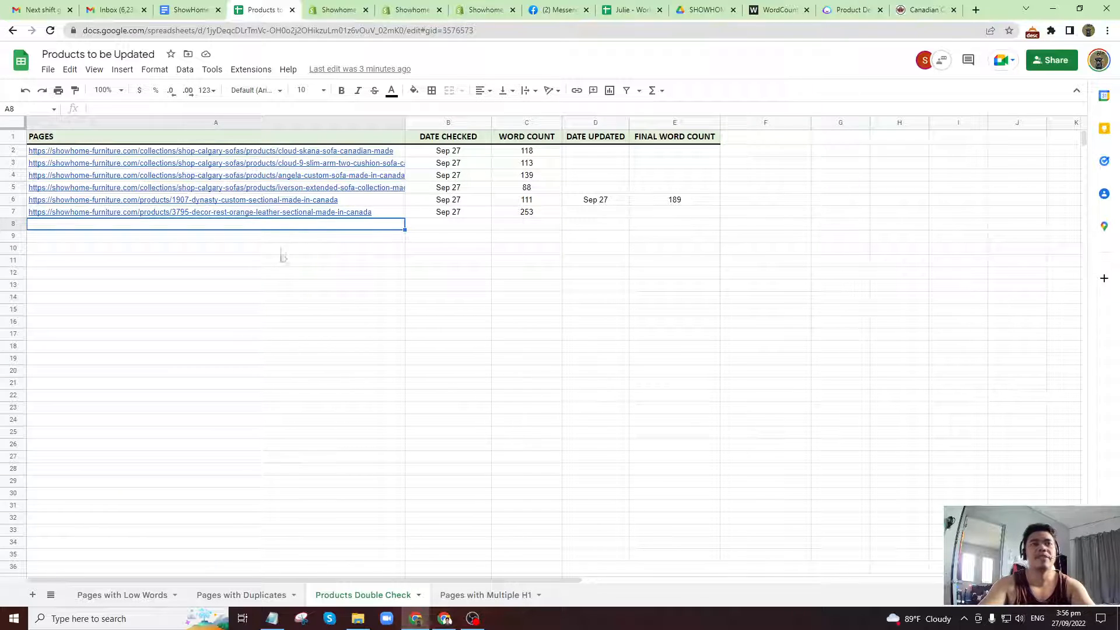
Close the 3795 sectional's product page and return to the Shopify products list.
left_click(472, 9)
left_click(513, 9)
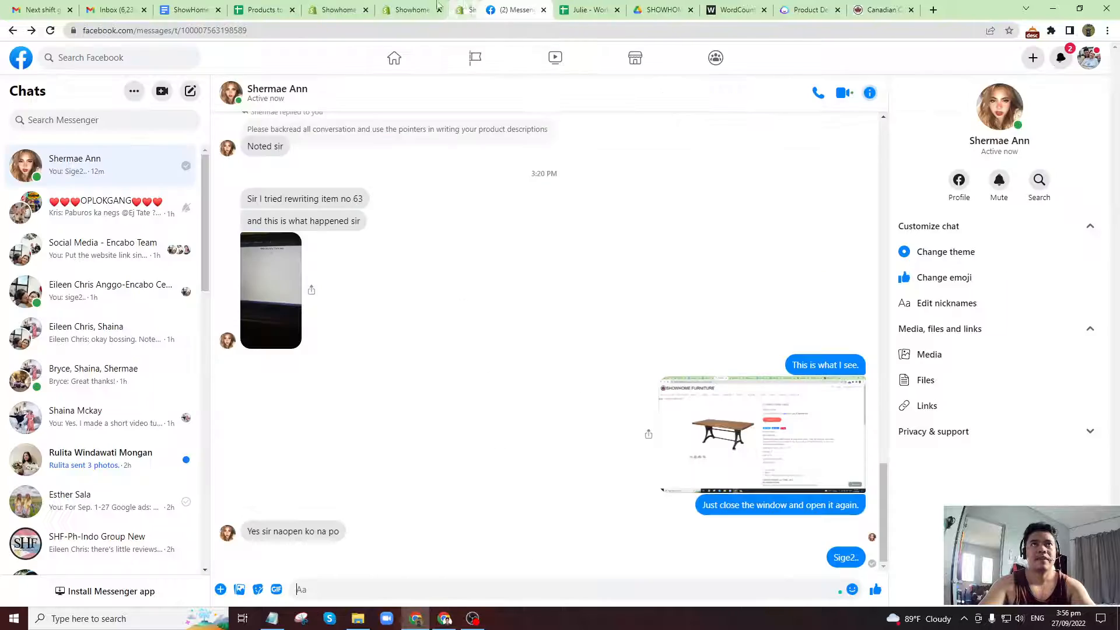
left_click(412, 9)
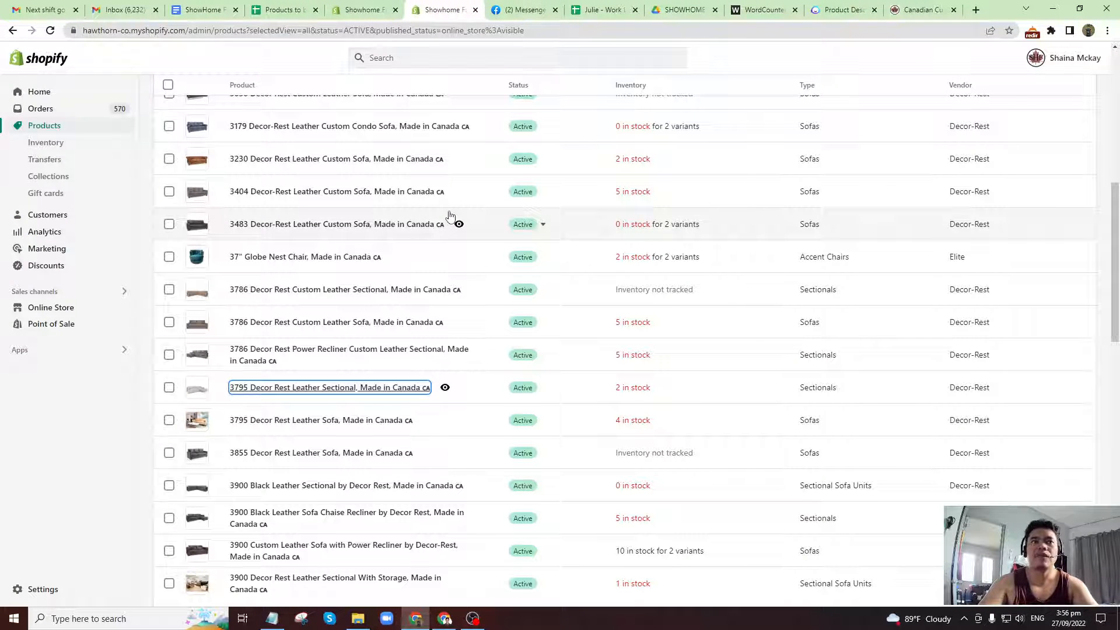